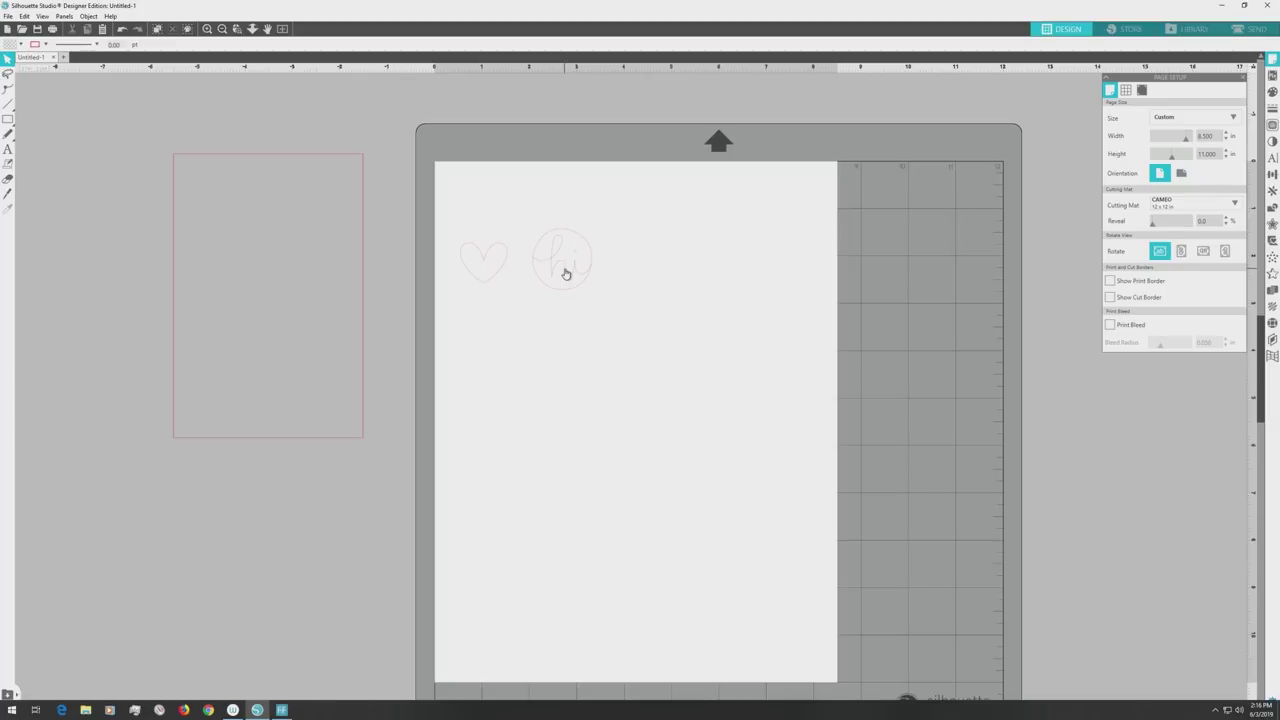
Step: Add a letter B in the Classic Wreath Monogram font at 150 pt and place it beside the hi circle
{"action": "left_click", "coordinate": [1273, 157]}
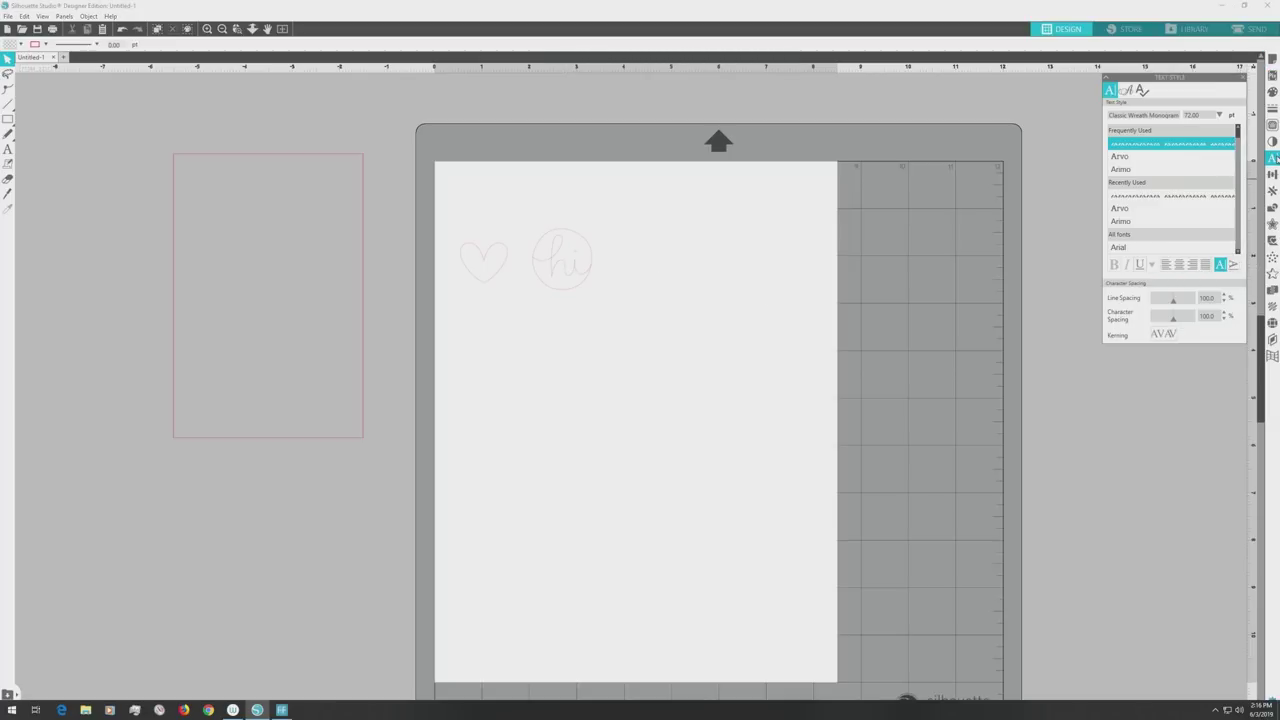
{"action": "left_click", "coordinate": [7, 149]}
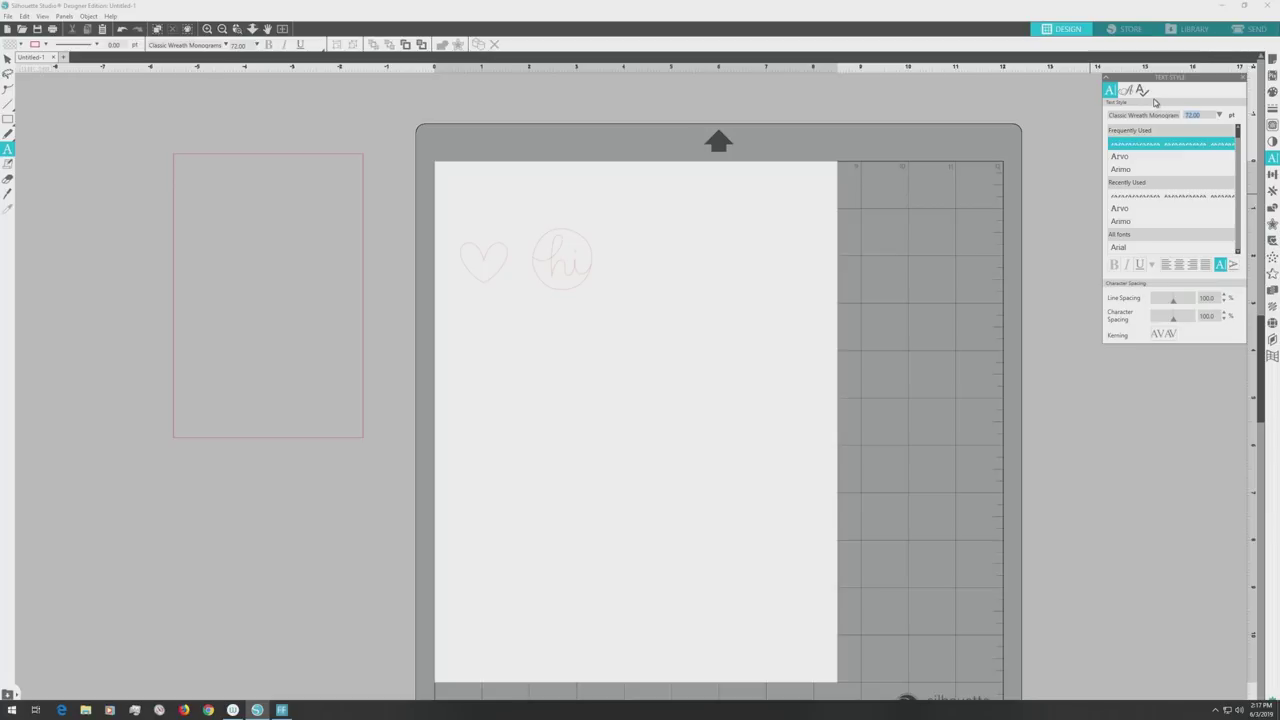
{"action": "type", "text": "150"}
{"action": "key", "text": "Return"}
{"action": "left_click", "coordinate": [676, 263]}
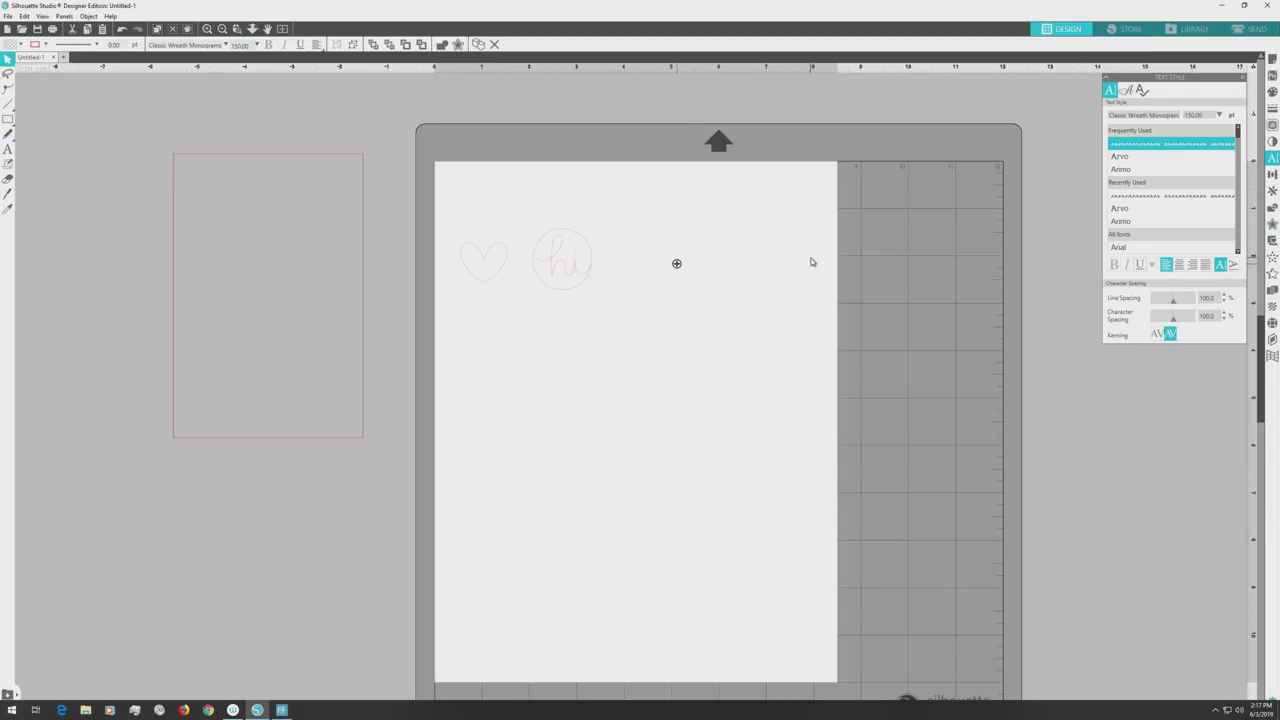
{"action": "type", "text": "B"}
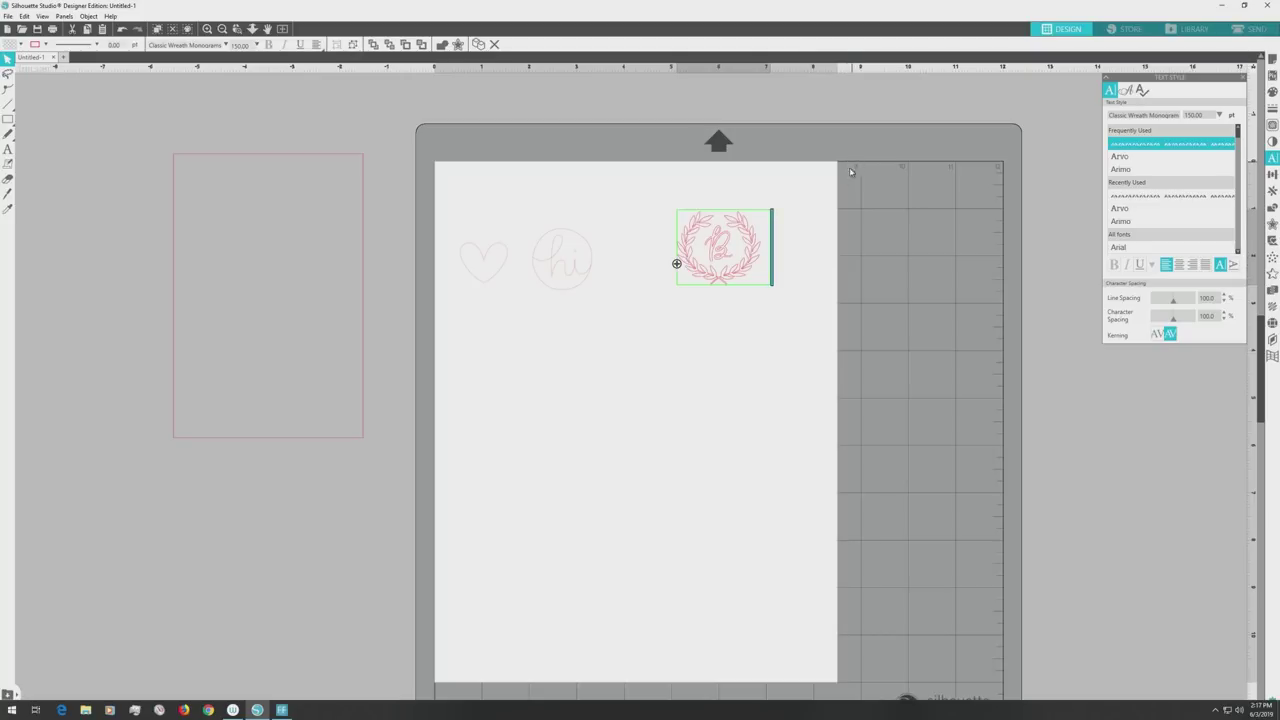
{"action": "type", "text": "B"}
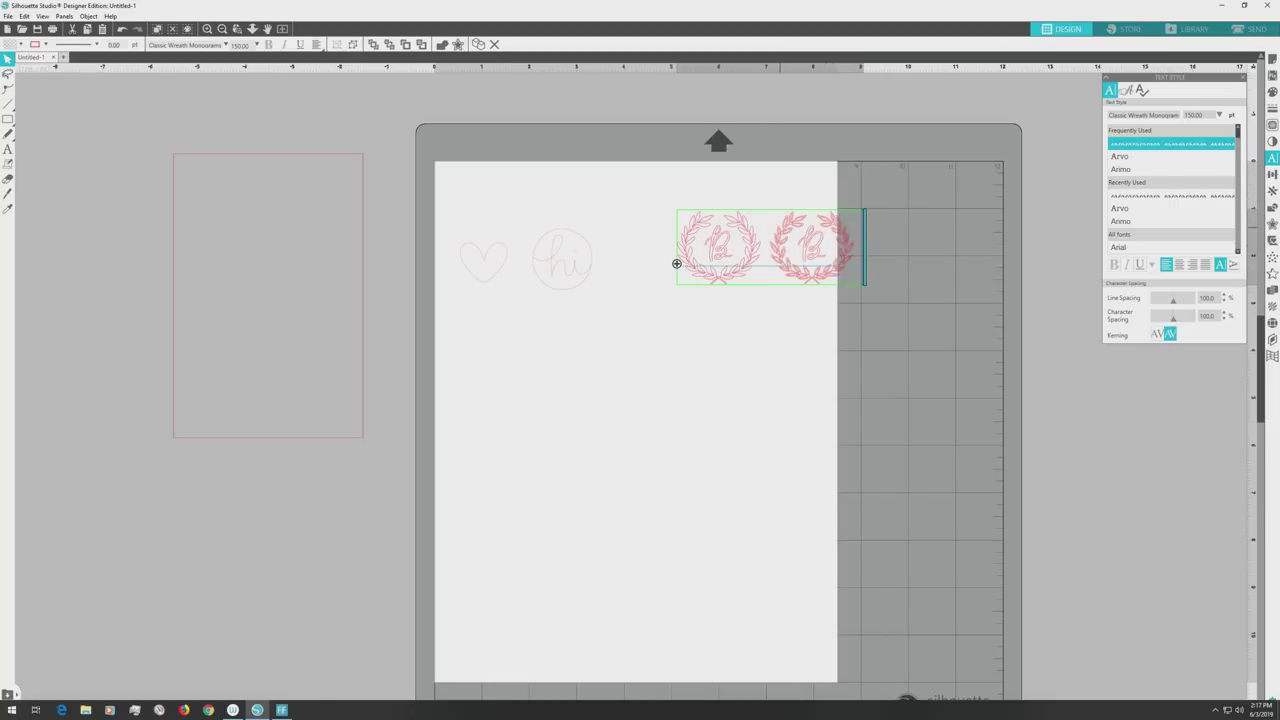
{"action": "key", "text": "BackSpace"}
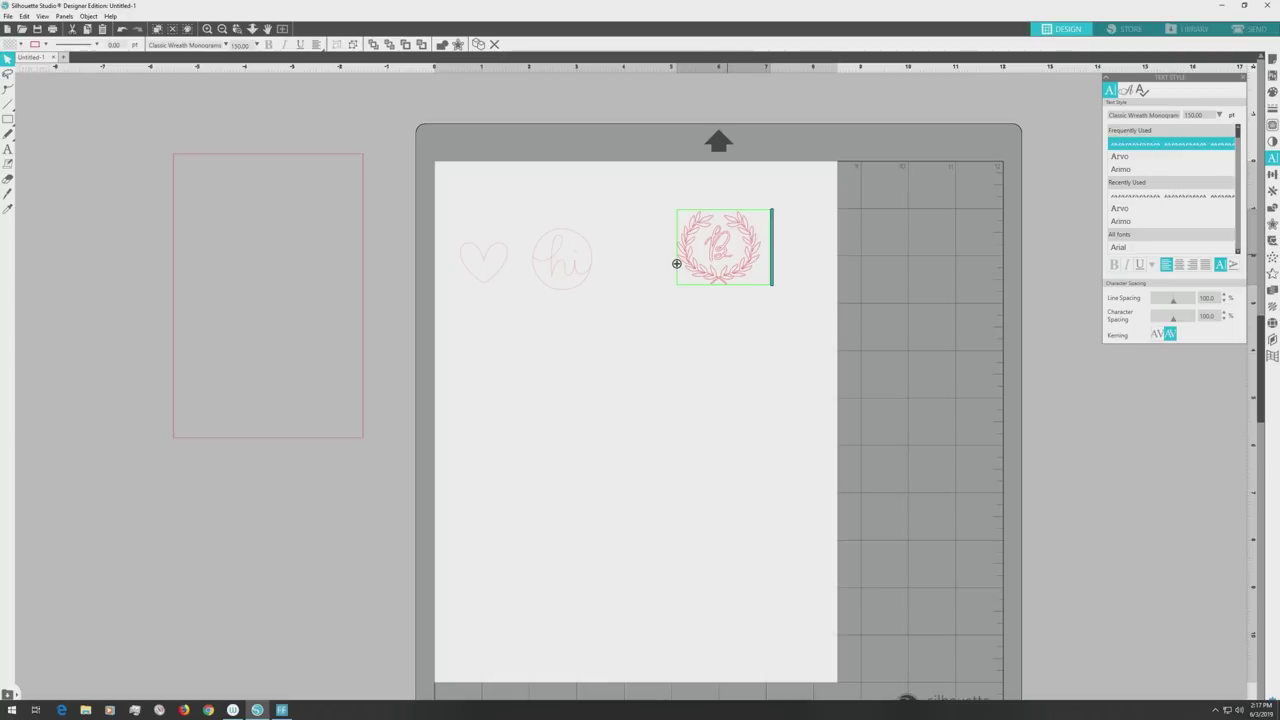
{"action": "left_click", "coordinate": [580, 320]}
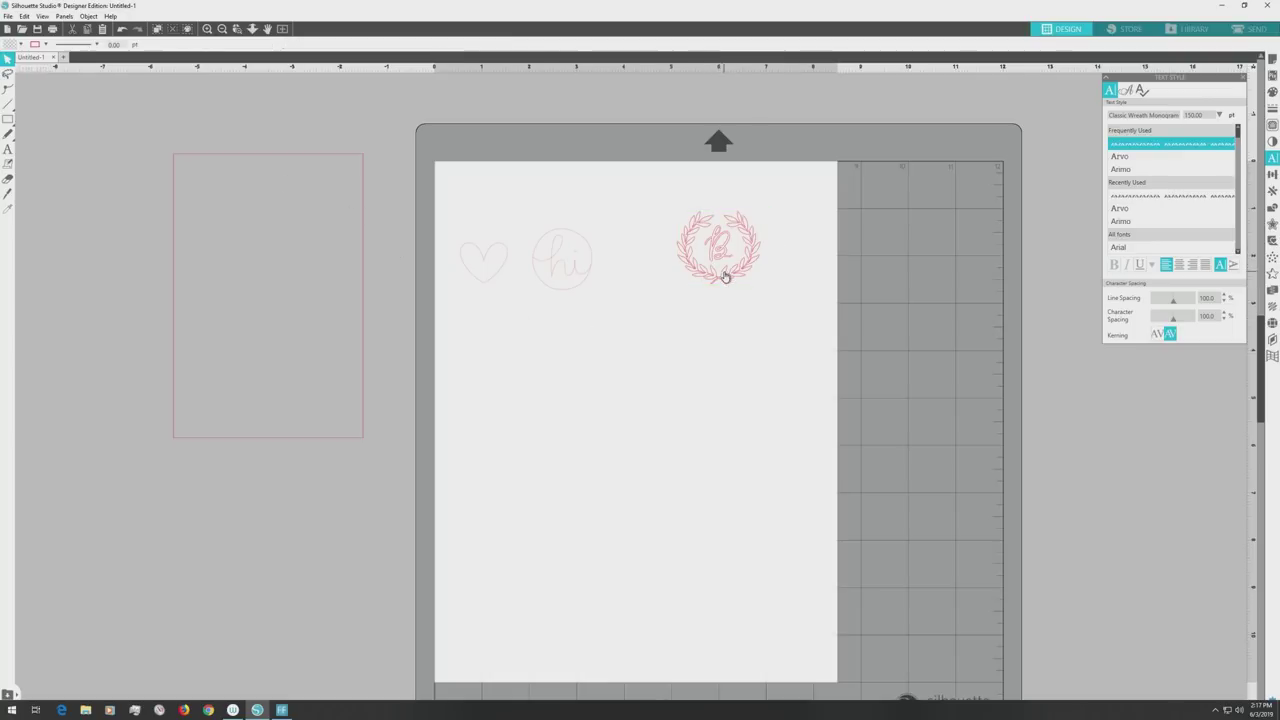
{"action": "left_click_drag", "start_coordinate": [726, 274], "coordinate": [667, 287]}
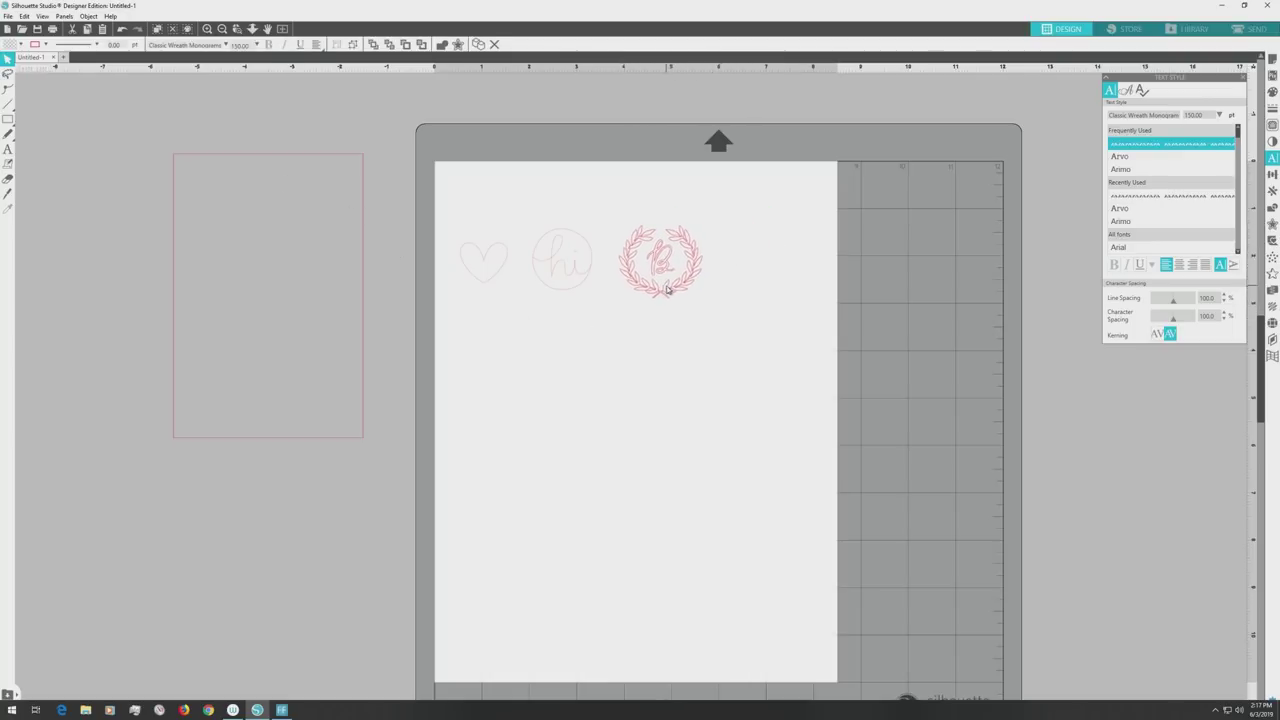
Step: Set the line color of the heart, the hi circle and the wreath monogram to black
{"action": "left_click_drag", "start_coordinate": [443, 194], "coordinate": [788, 331]}
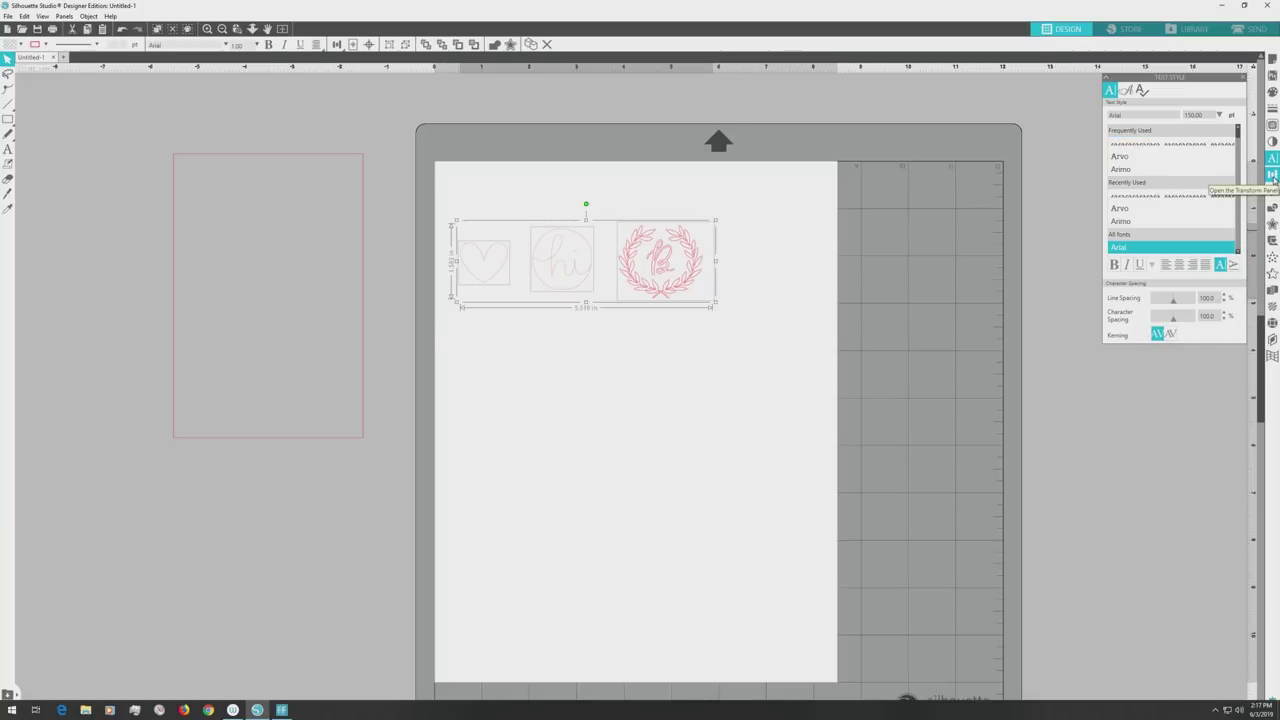
{"action": "left_click", "coordinate": [1273, 109]}
{"action": "left_click", "coordinate": [1126, 91]}
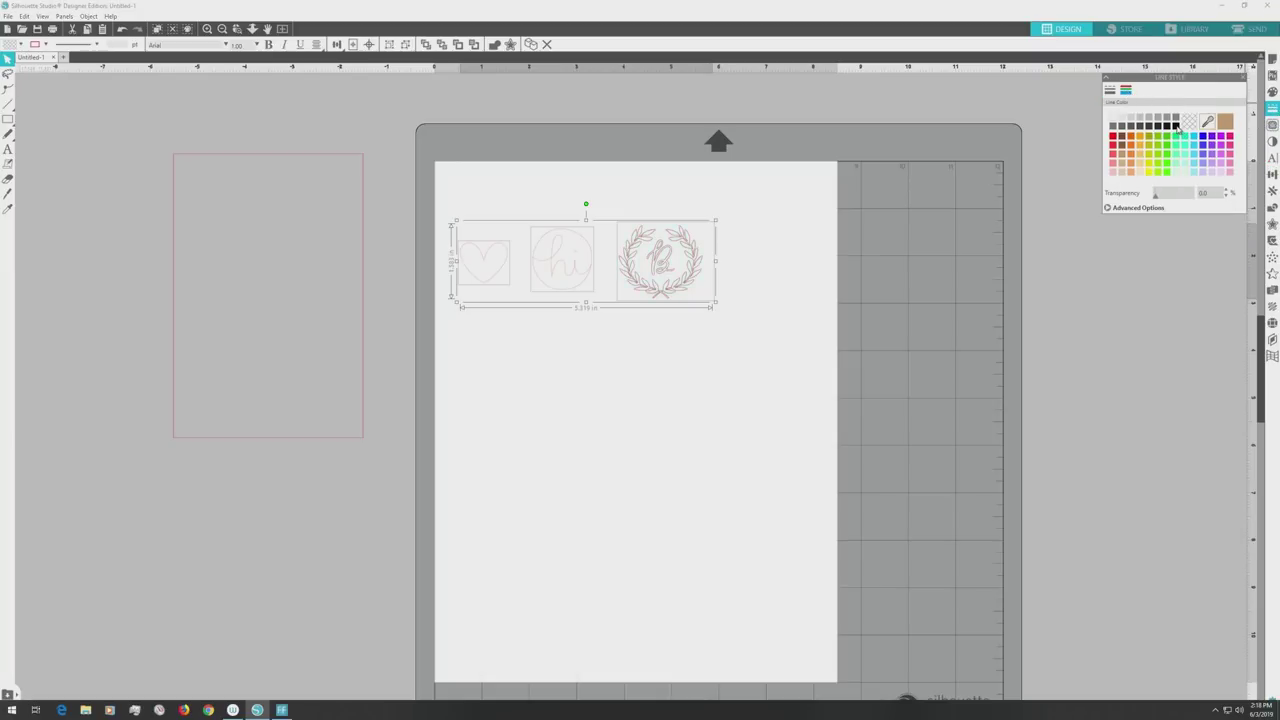
{"action": "left_click", "coordinate": [749, 346]}
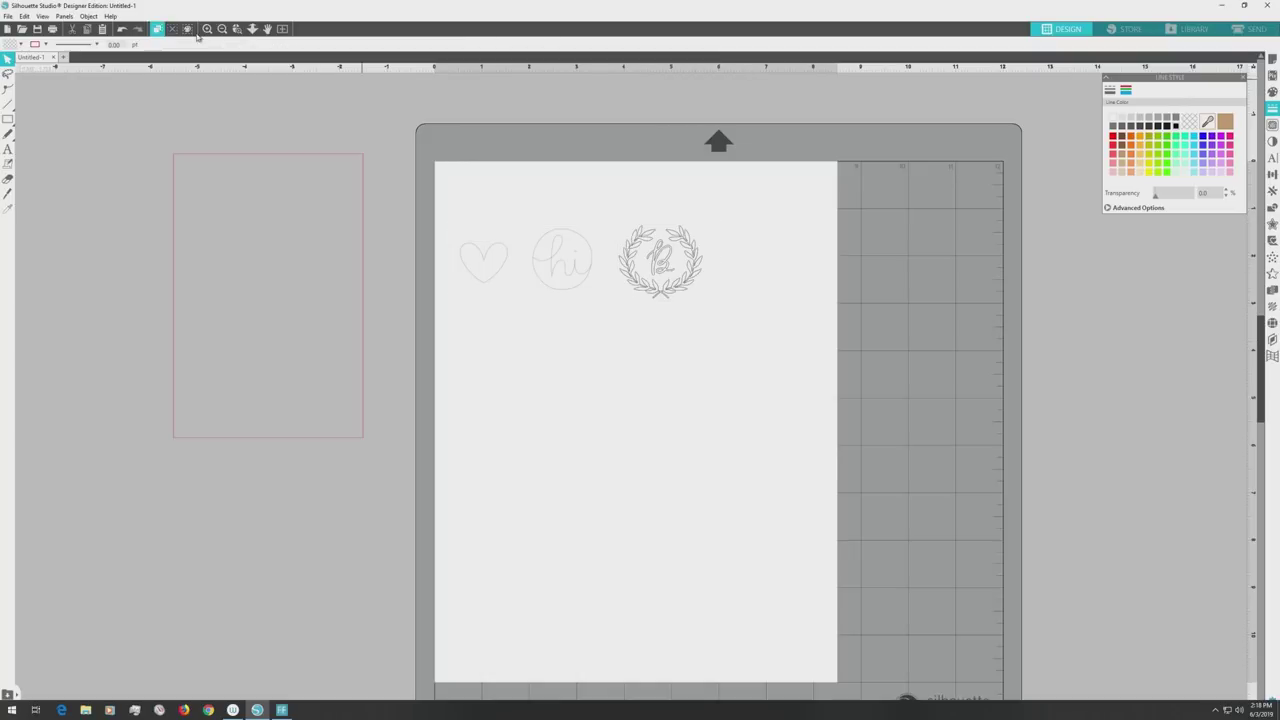
Step: Fill the heart with the spiral embossing pattern, using 0.005 in spacing and a 10 degree angle
{"action": "left_click", "coordinate": [206, 29]}
{"action": "left_click", "coordinate": [206, 29]}
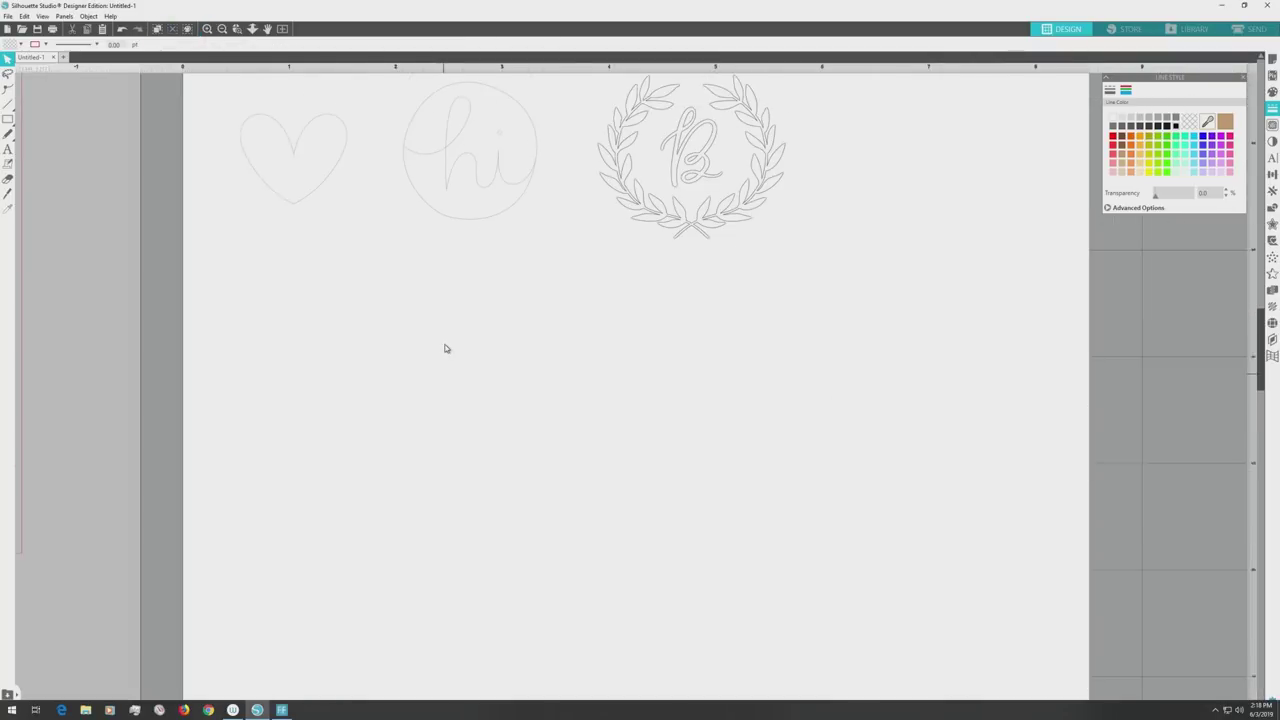
{"action": "scroll", "coordinate": [446, 348], "scroll_direction": "up", "scroll_amount": 5}
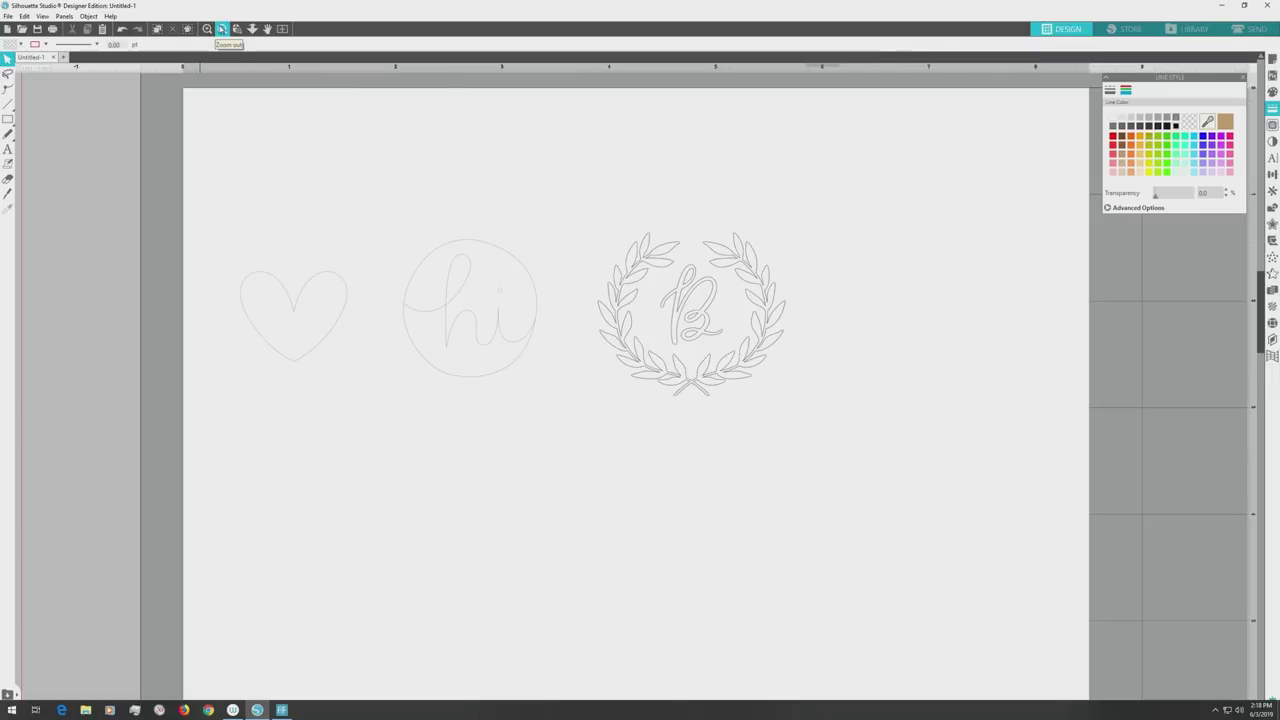
{"action": "left_click", "coordinate": [294, 310]}
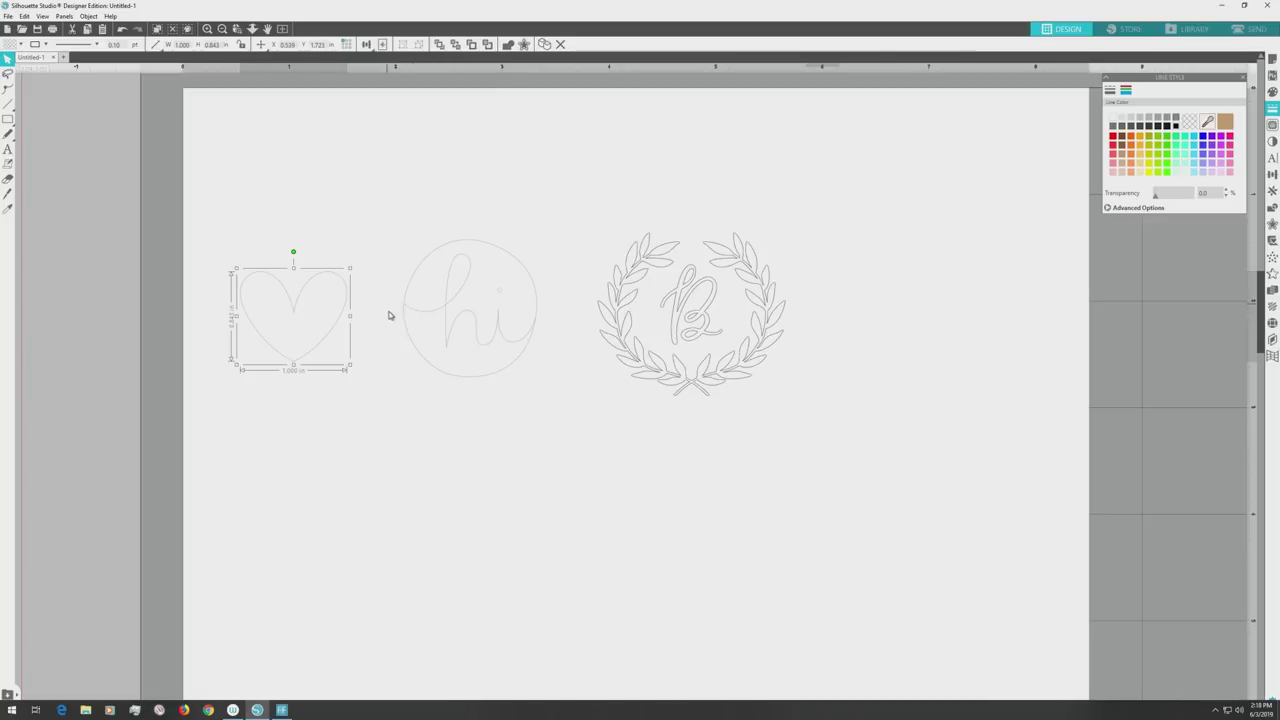
{"action": "left_click", "coordinate": [1270, 310]}
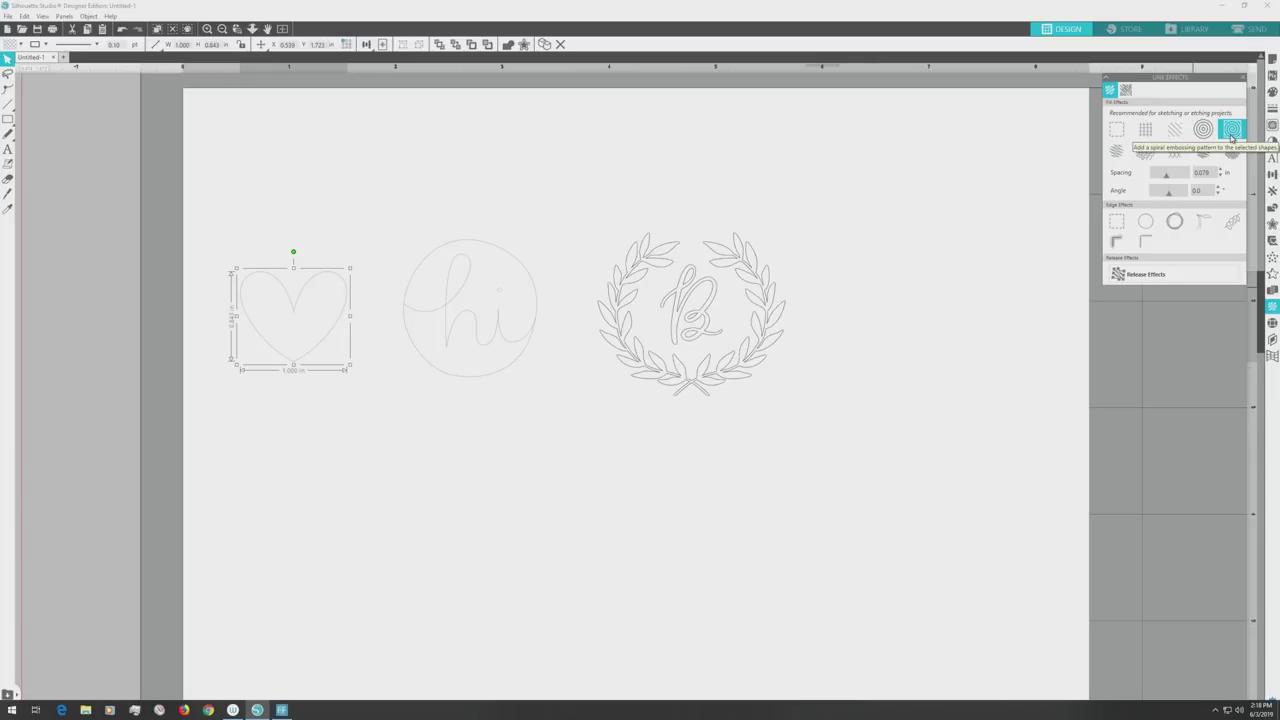
{"action": "left_click", "coordinate": [1232, 137]}
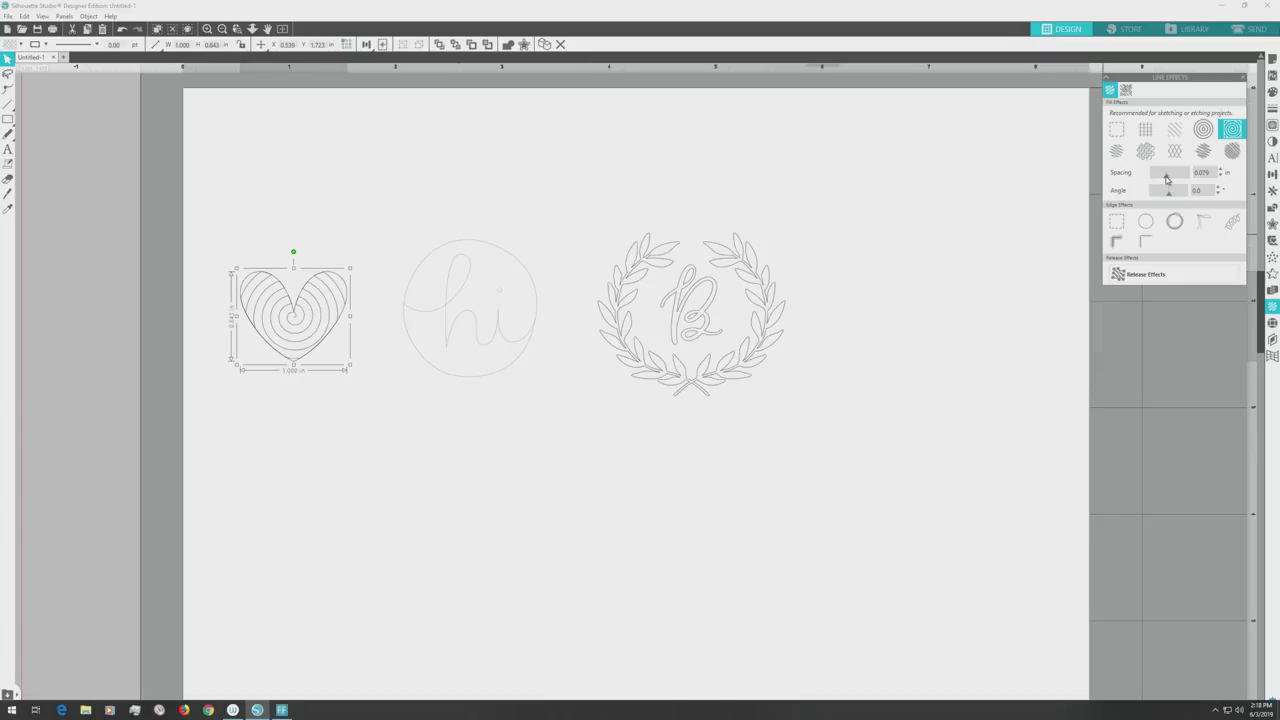
{"action": "left_click_drag", "start_coordinate": [1166, 178], "coordinate": [1148, 183]}
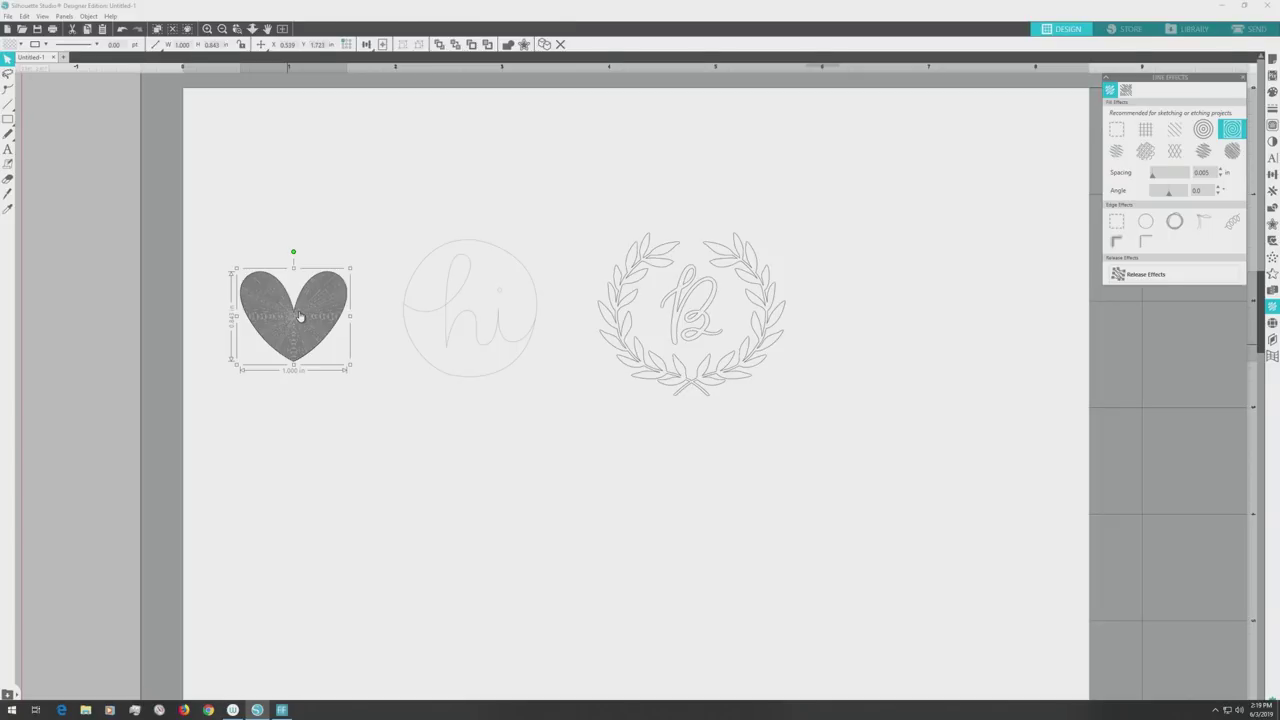
{"action": "mouse_move", "coordinate": [1168, 190]}
{"action": "left_mouse_down"}
{"action": "mouse_move", "coordinate": [1175, 198]}
{"action": "mouse_move", "coordinate": [1146, 204]}
{"action": "mouse_move", "coordinate": [1172, 201]}
{"action": "left_mouse_up"}
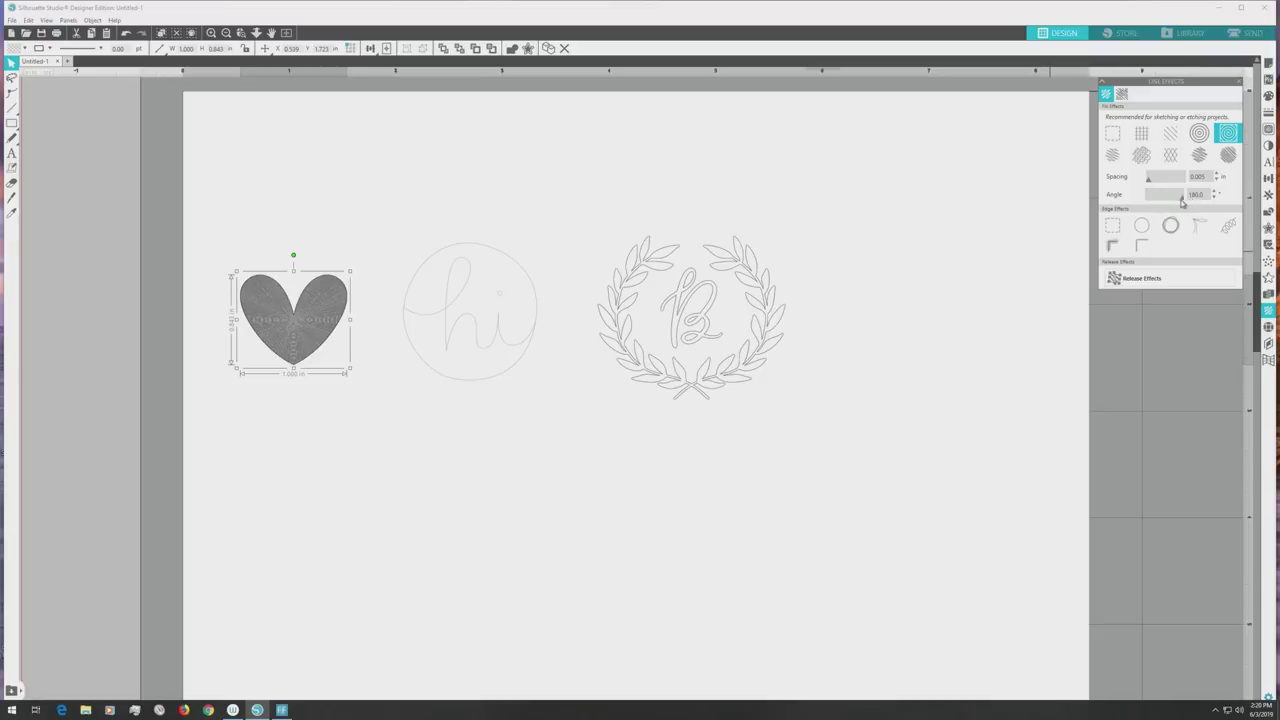
Step: Release the compound path of the hi circle design
{"action": "left_click", "coordinate": [494, 332]}
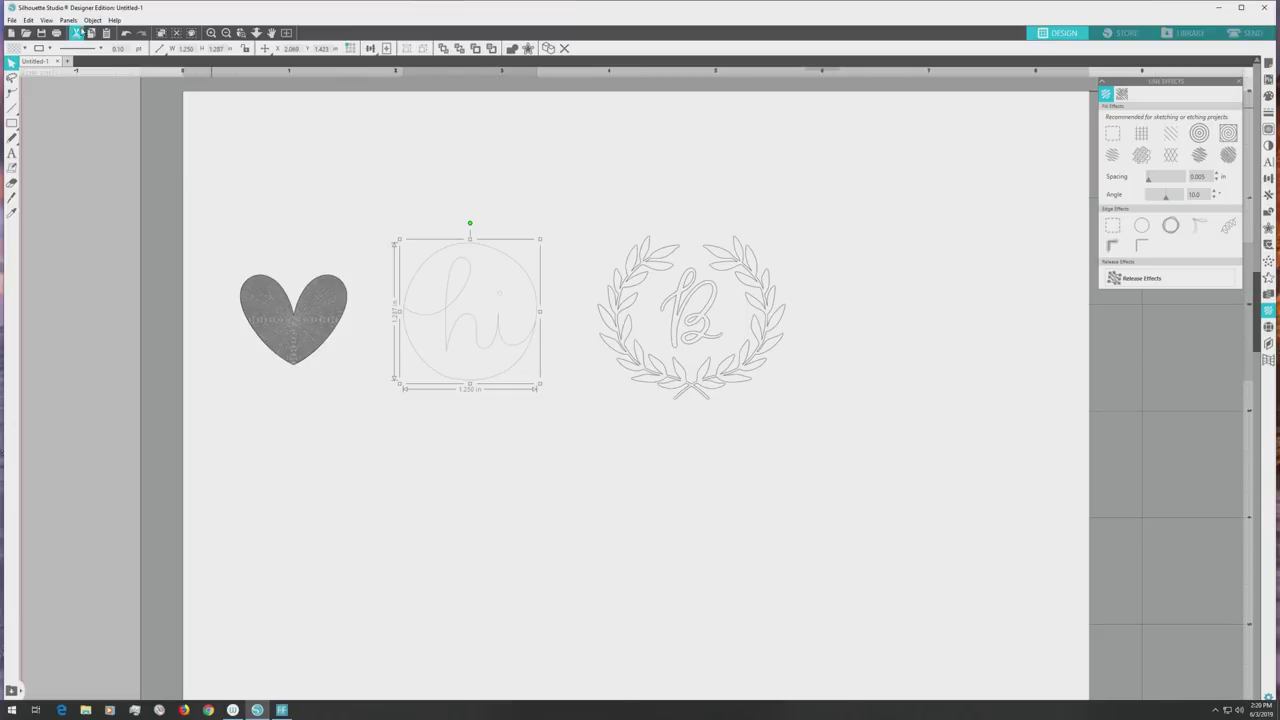
{"action": "left_click", "coordinate": [92, 20]}
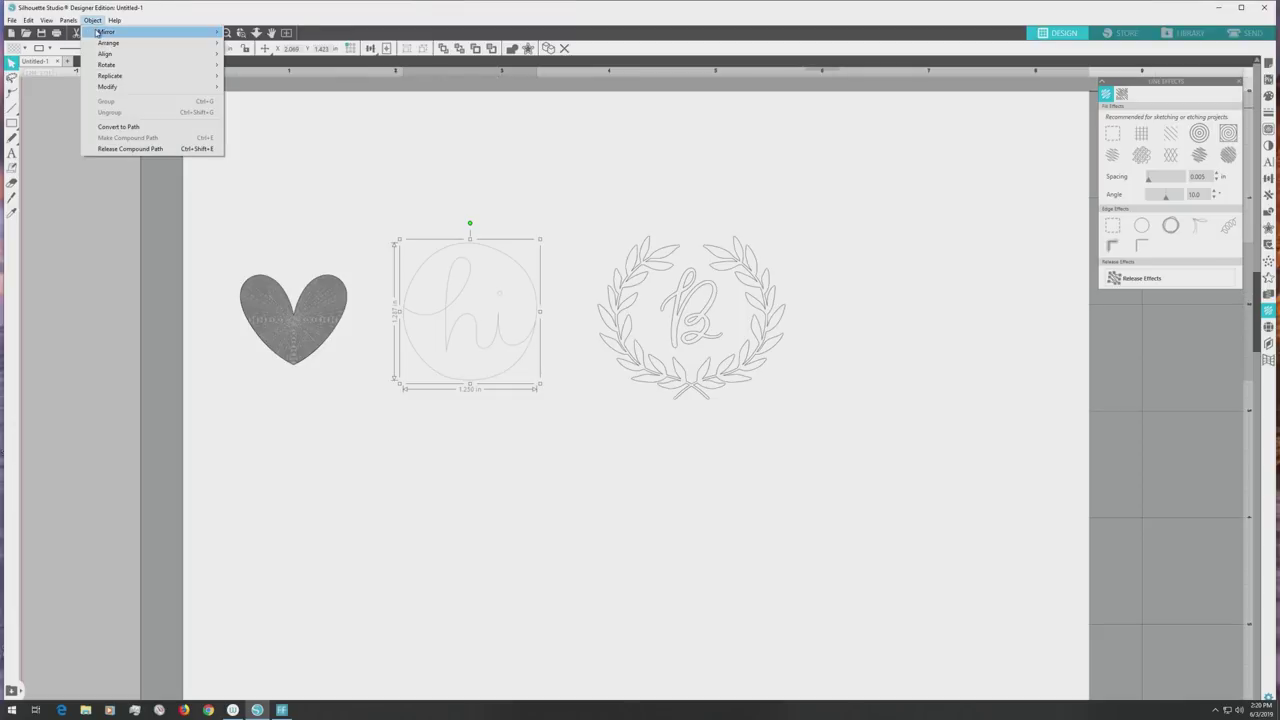
{"action": "left_click", "coordinate": [130, 149]}
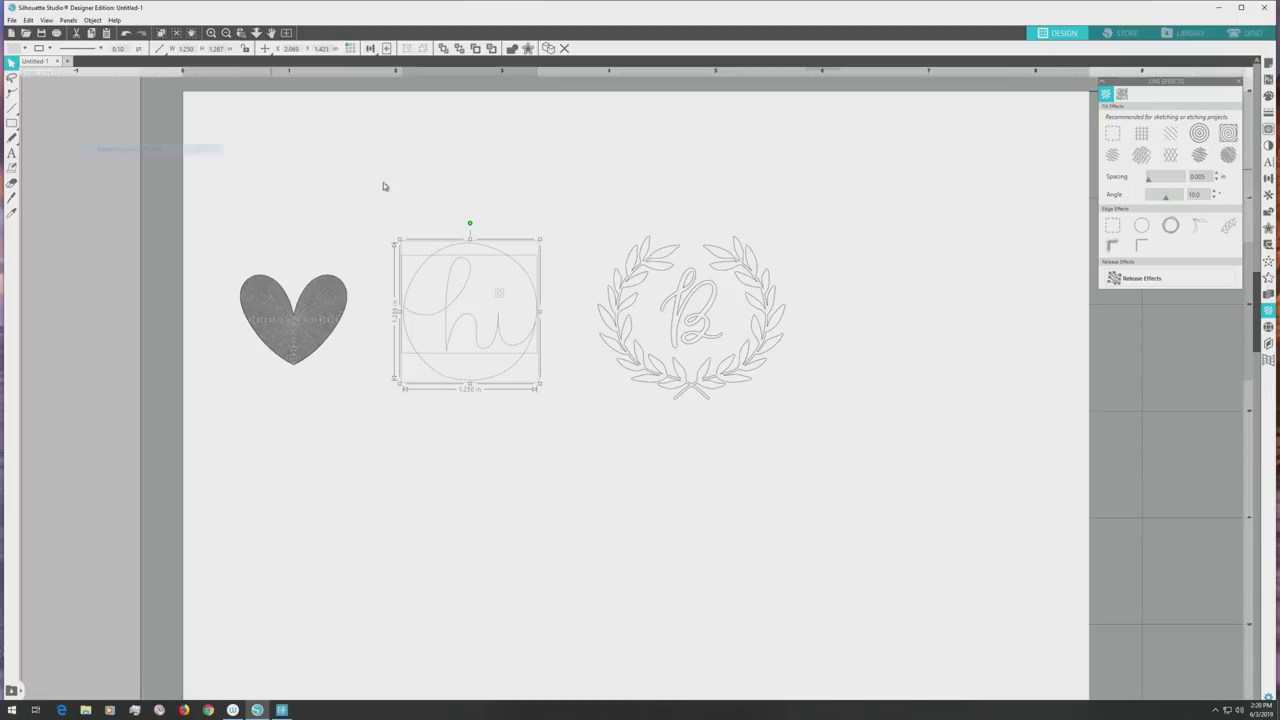
{"action": "left_click", "coordinate": [437, 197]}
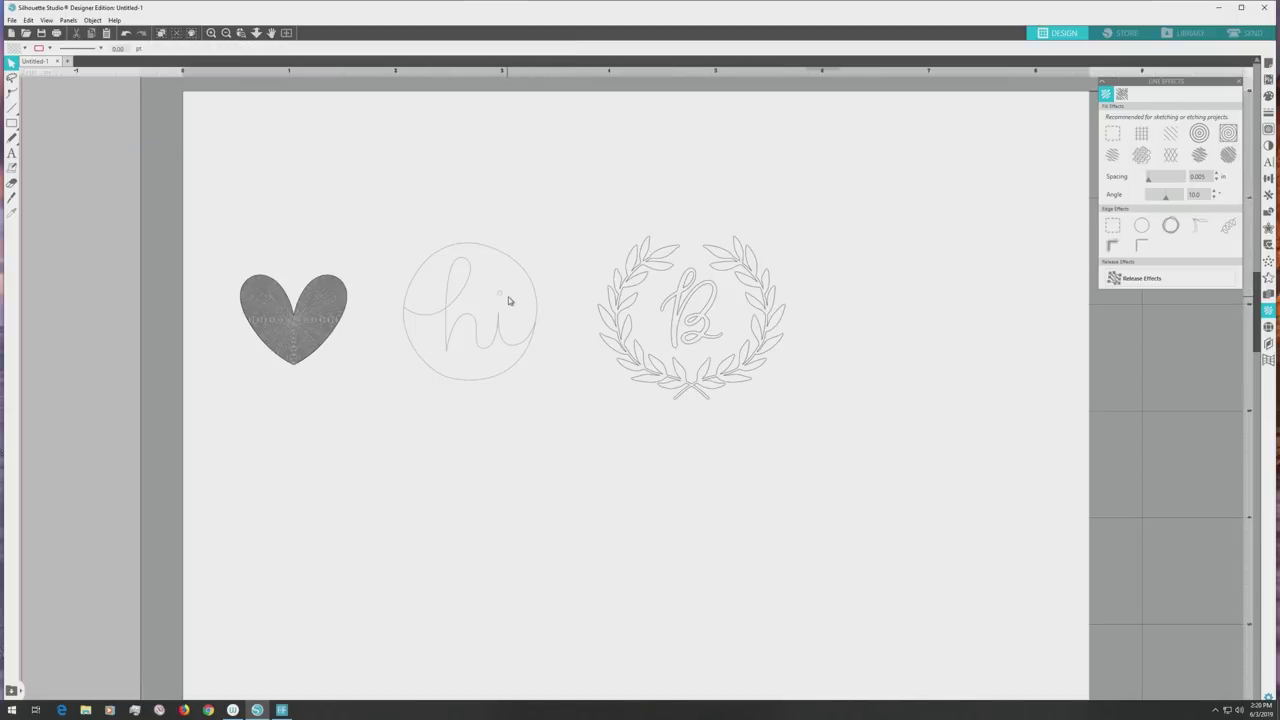
Step: Fill the dot of the i in the hi design with the spiral embossing pattern
{"action": "left_click", "coordinate": [499, 295]}
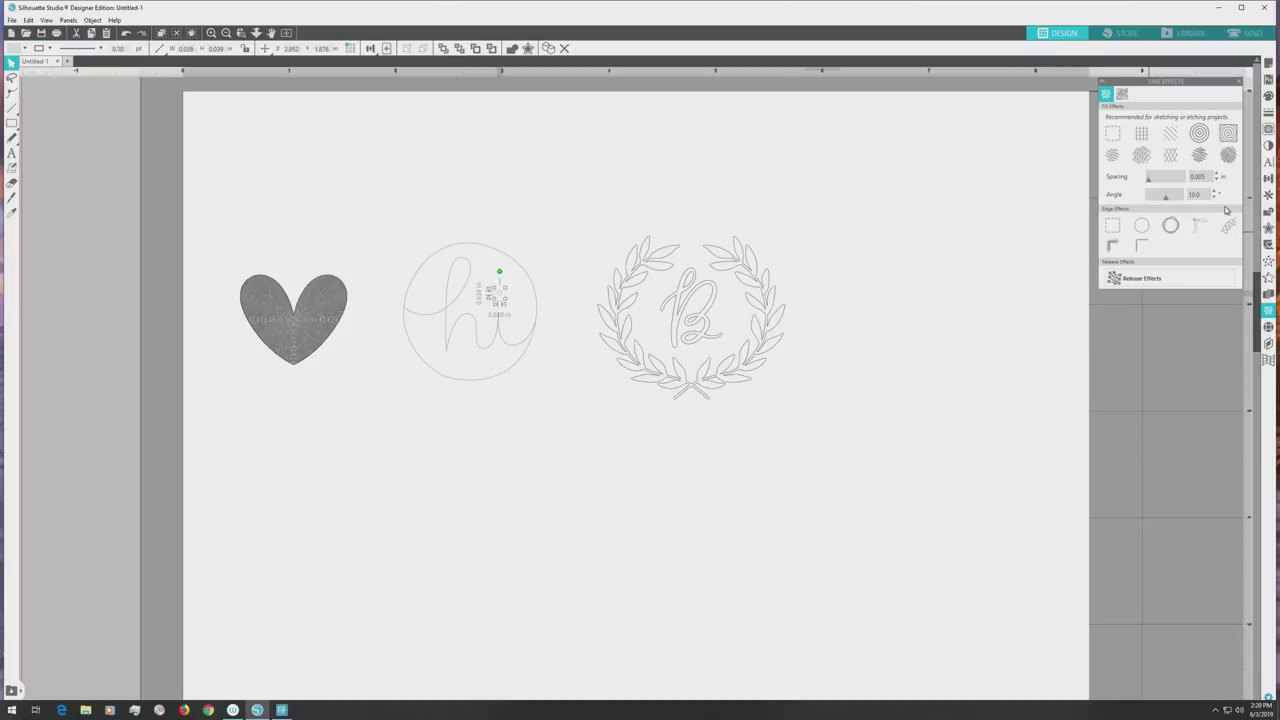
{"action": "left_click", "coordinate": [1141, 225]}
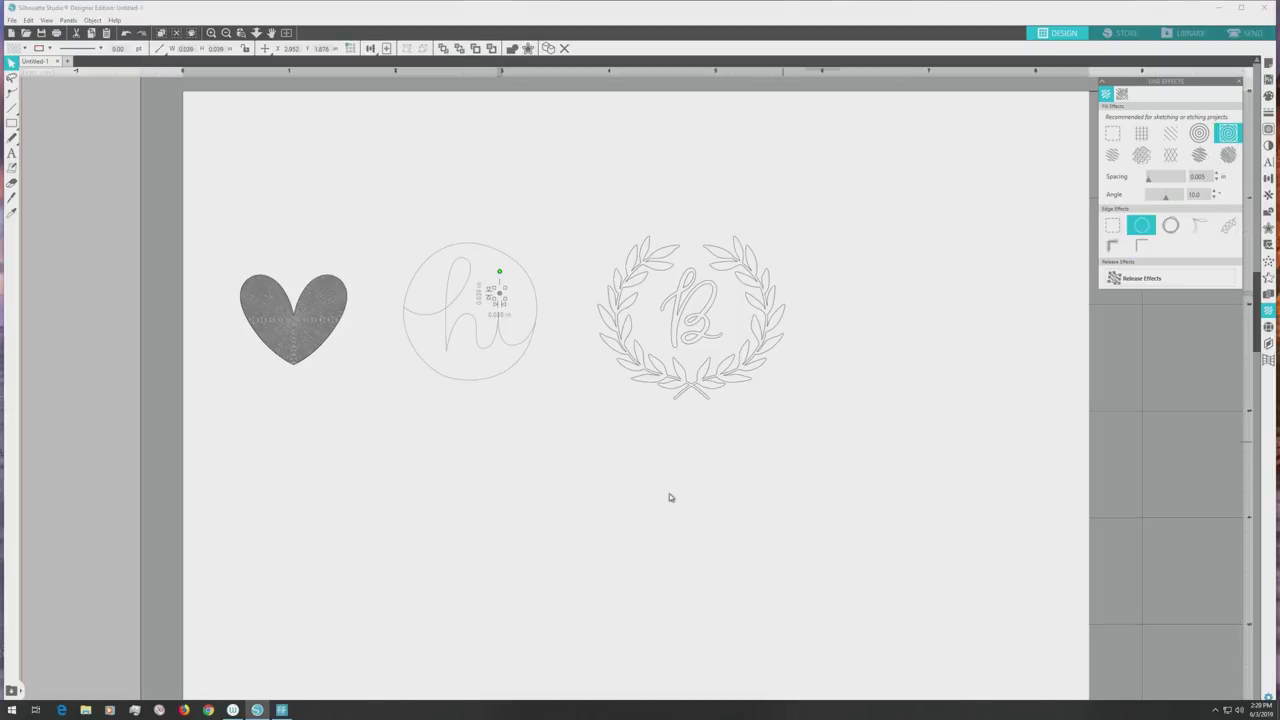
{"action": "left_click", "coordinate": [549, 430]}
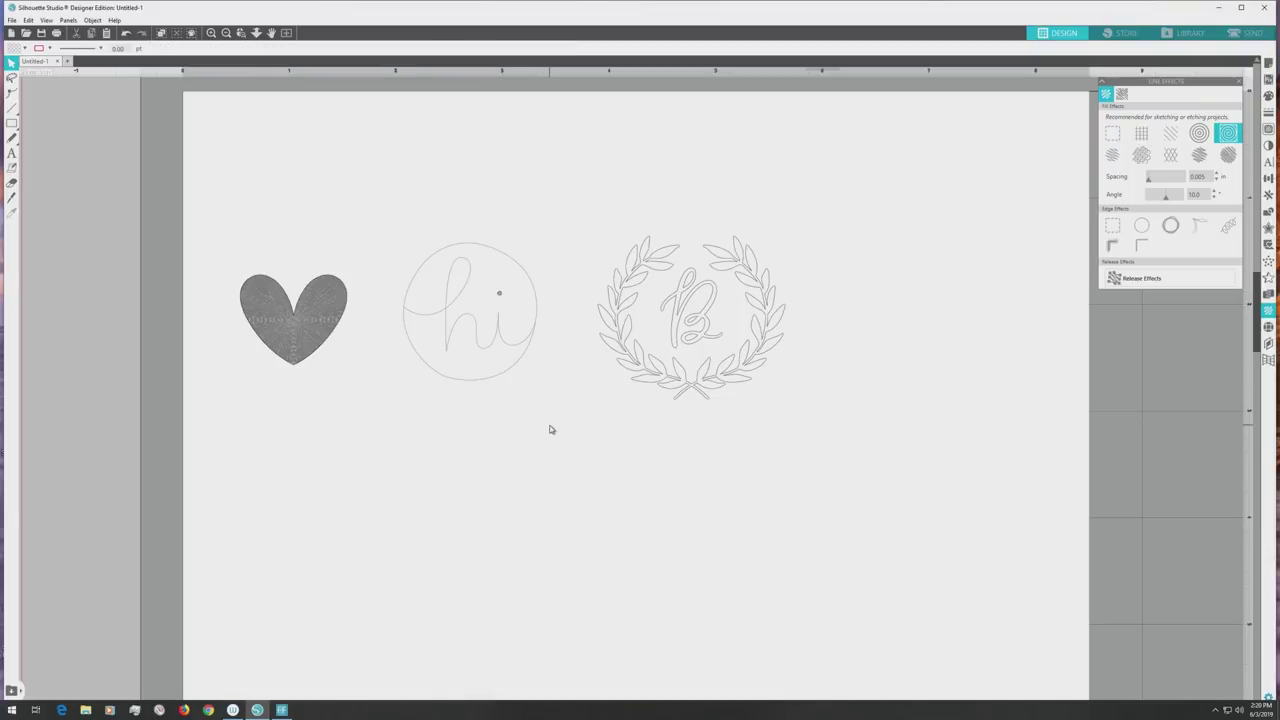
Step: Group all parts of the hi circle design, including the filled dot
{"action": "left_click_drag", "start_coordinate": [384, 222], "coordinate": [566, 398]}
{"action": "left_click", "coordinate": [12, 212]}
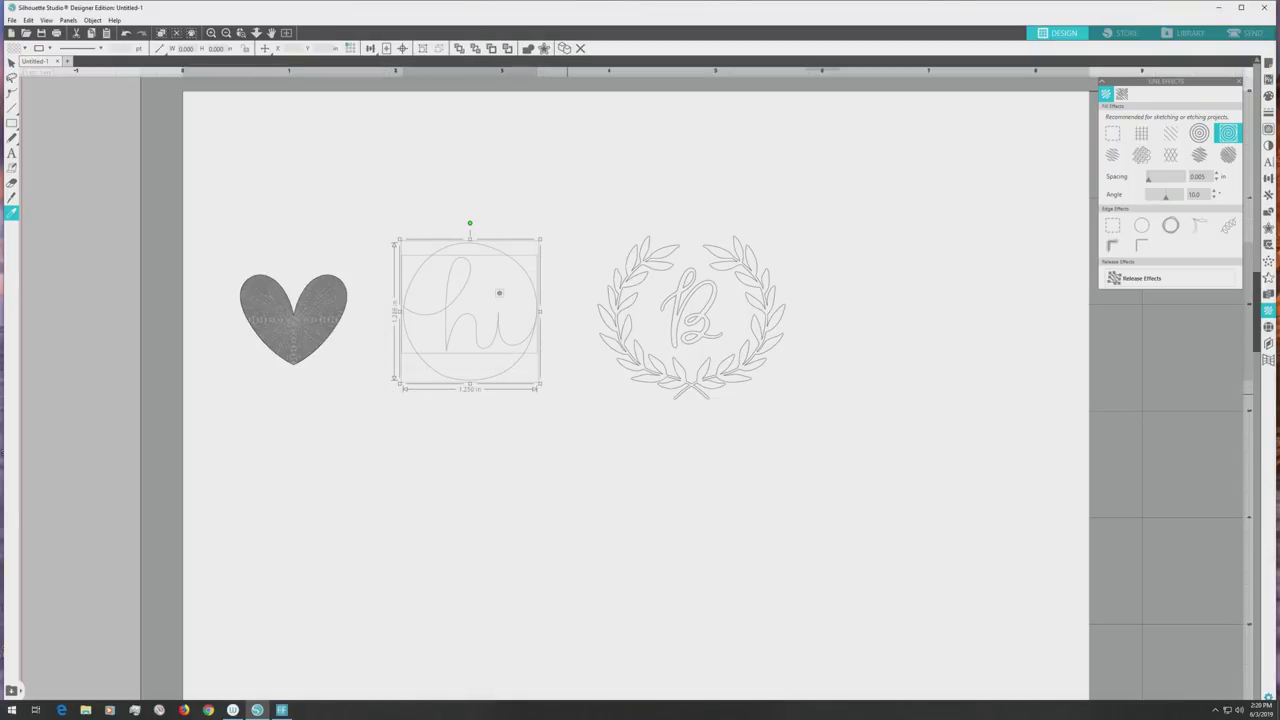
{"action": "key", "text": "ctrl+g"}
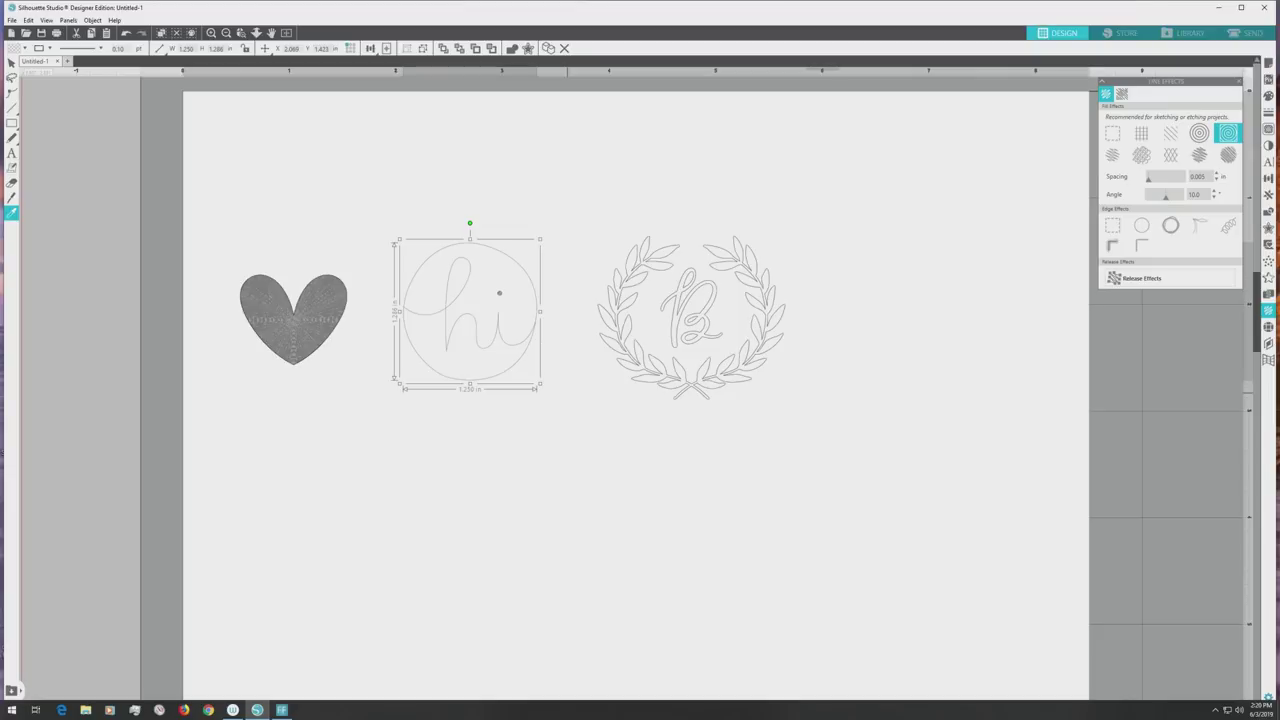
{"action": "key", "text": "v"}
Step: Try the spiral embossing fill on the whole wreath monogram, and undo it
{"action": "left_click", "coordinate": [660, 377]}
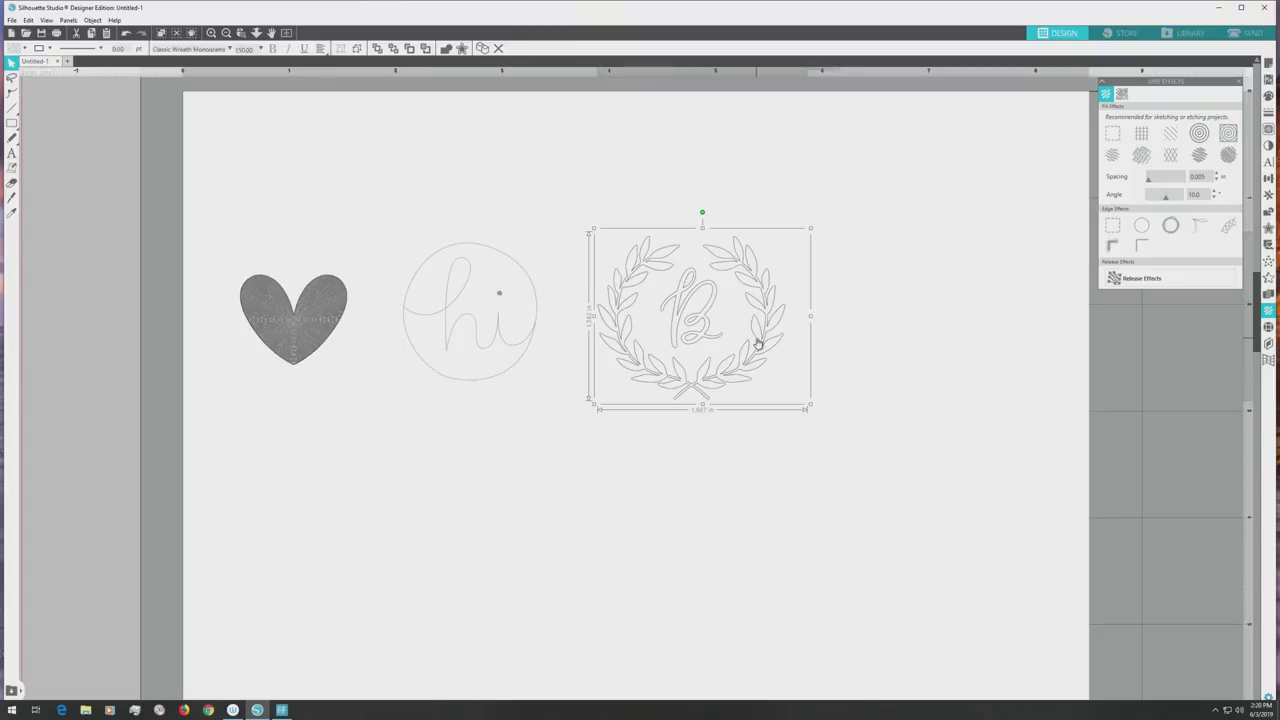
{"action": "left_click", "coordinate": [1228, 134]}
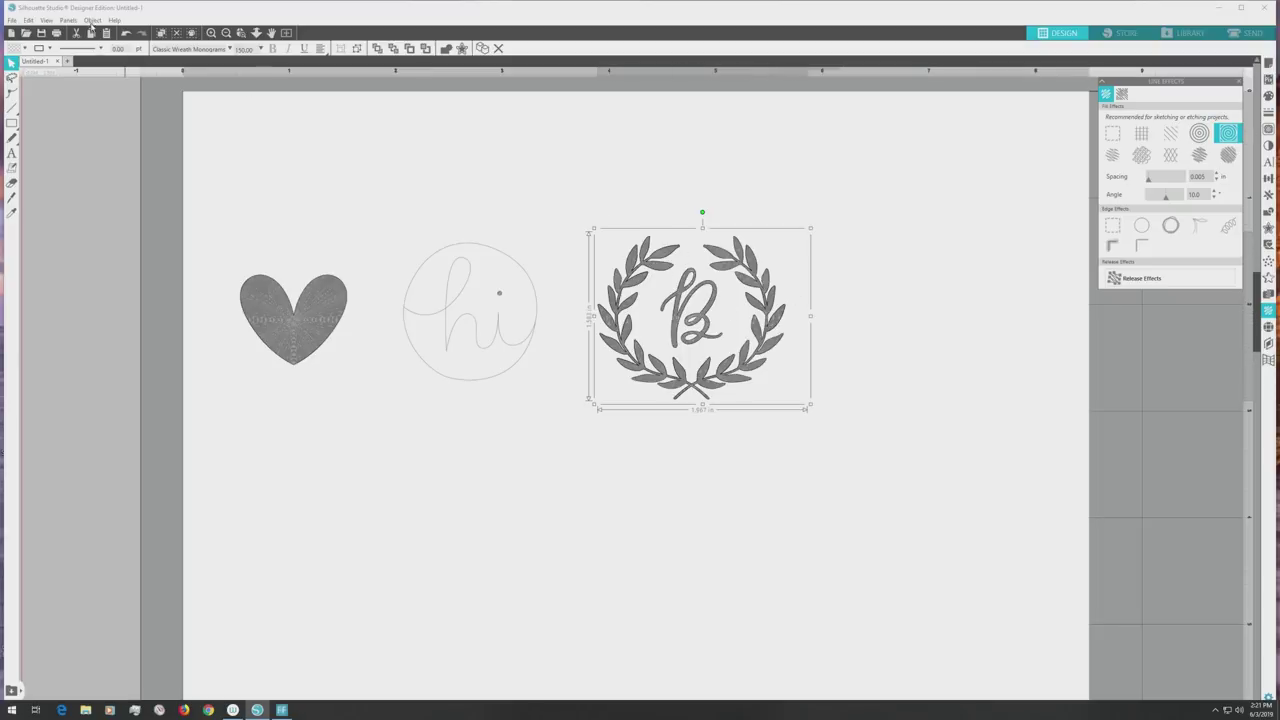
{"action": "left_click", "coordinate": [28, 20]}
{"action": "left_click", "coordinate": [45, 31]}
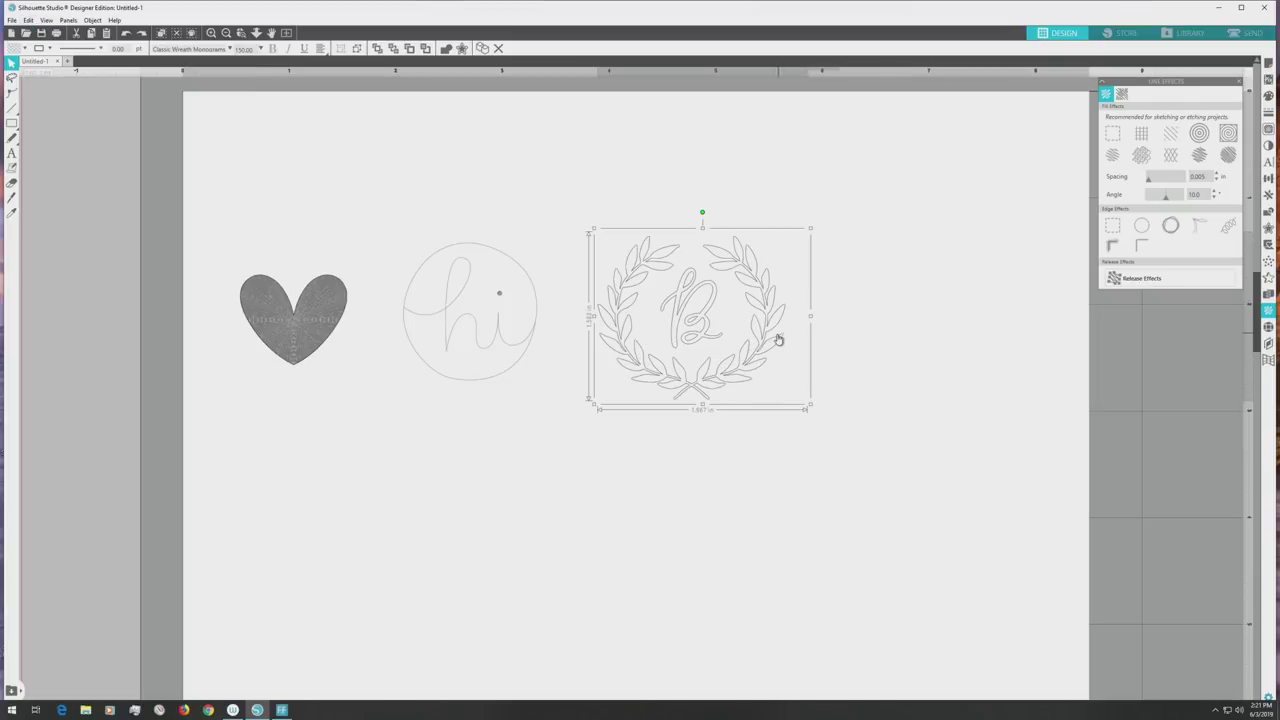
Step: Release the compound path of the wreath monogram and ungroup it into separate shapes
{"action": "left_click", "coordinate": [92, 20]}
{"action": "left_click", "coordinate": [150, 148]}
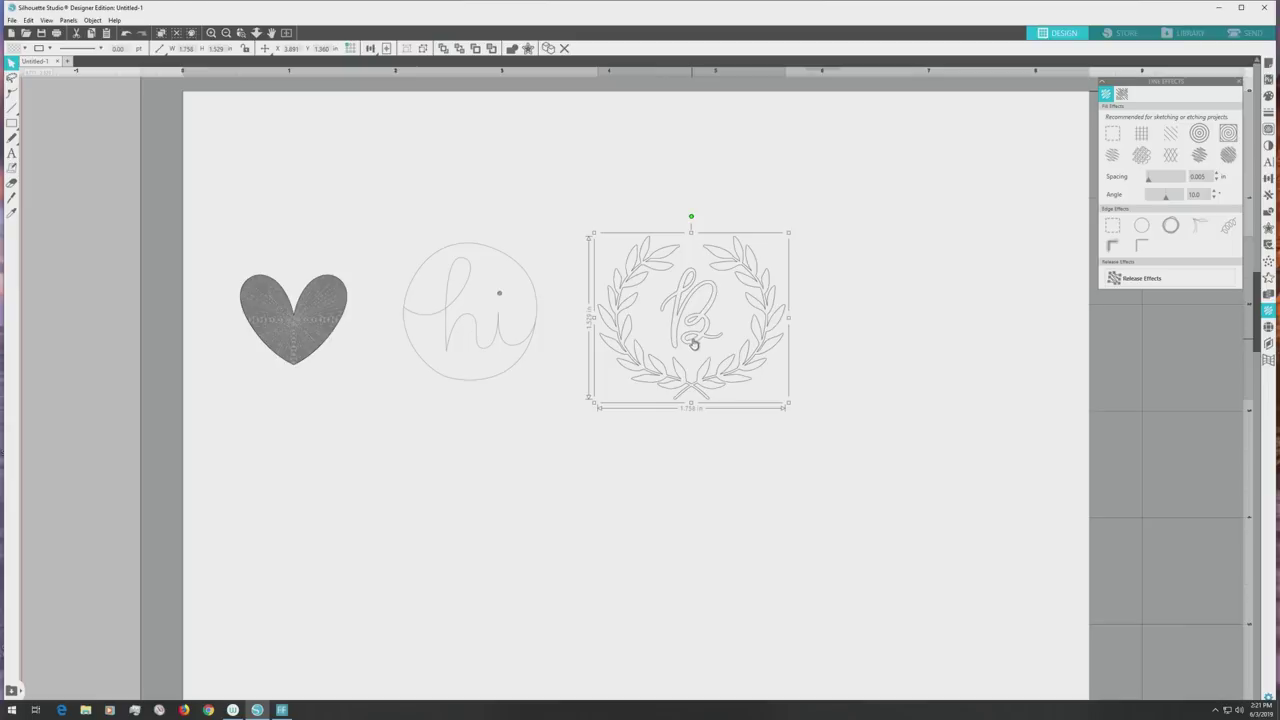
{"action": "left_click", "coordinate": [92, 20]}
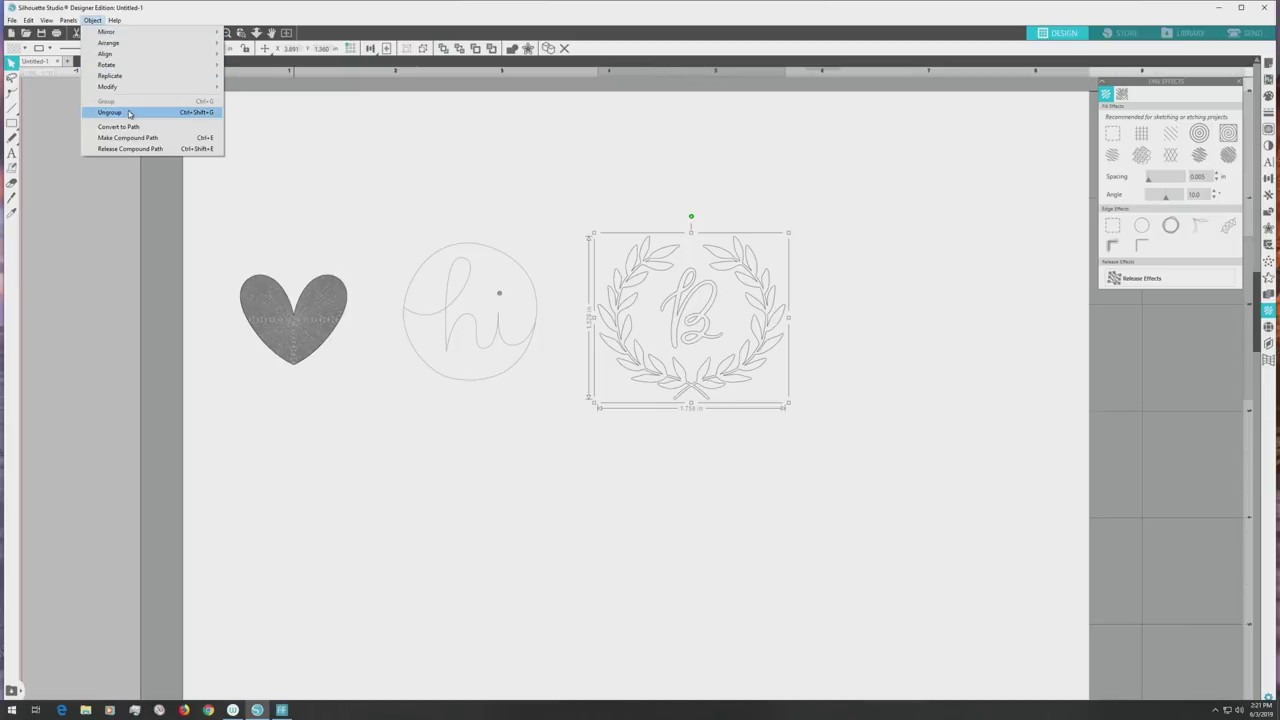
{"action": "left_click", "coordinate": [129, 113]}
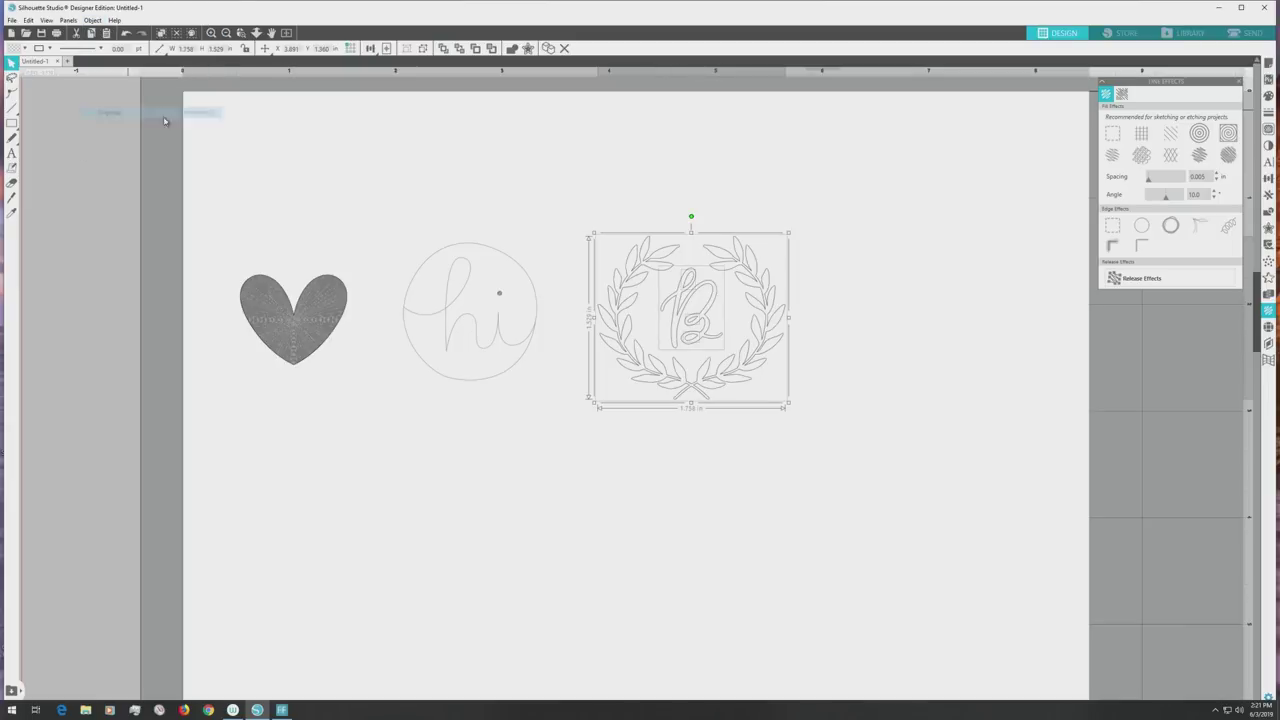
Step: Combine the parts of the letter B inside the wreath into a compound path
{"action": "left_click", "coordinate": [645, 291]}
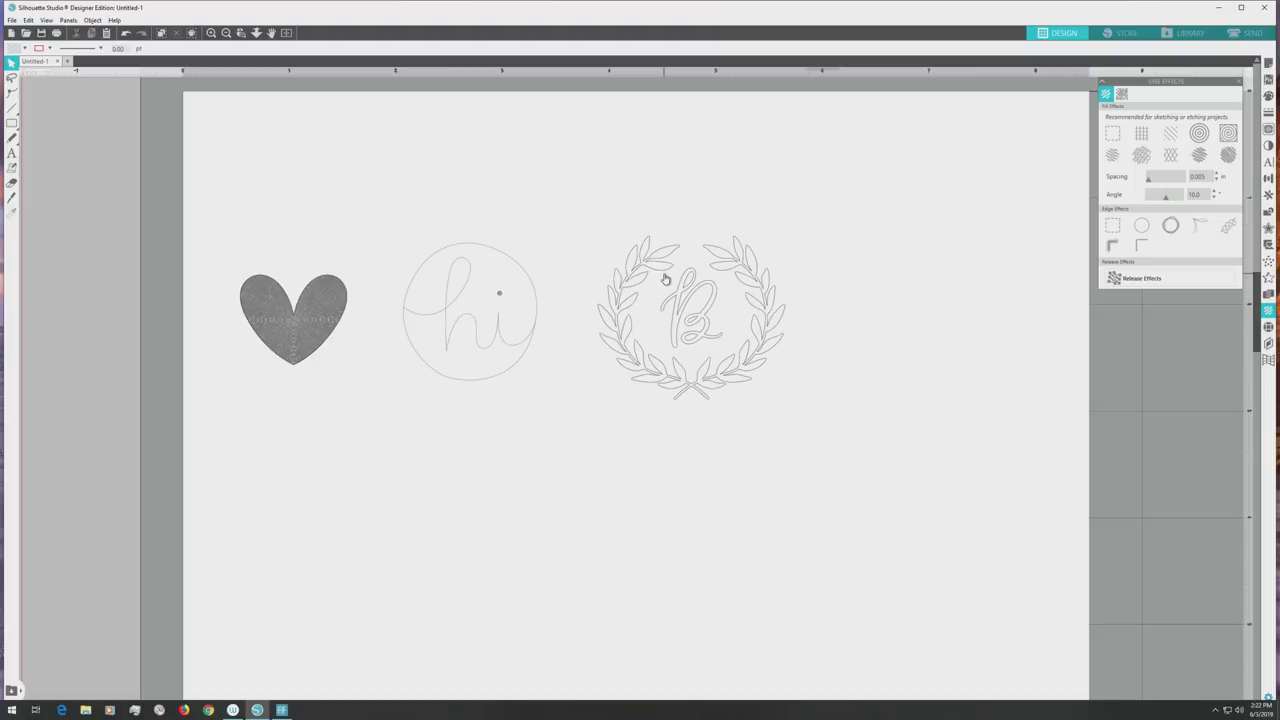
{"action": "left_click", "coordinate": [680, 300]}
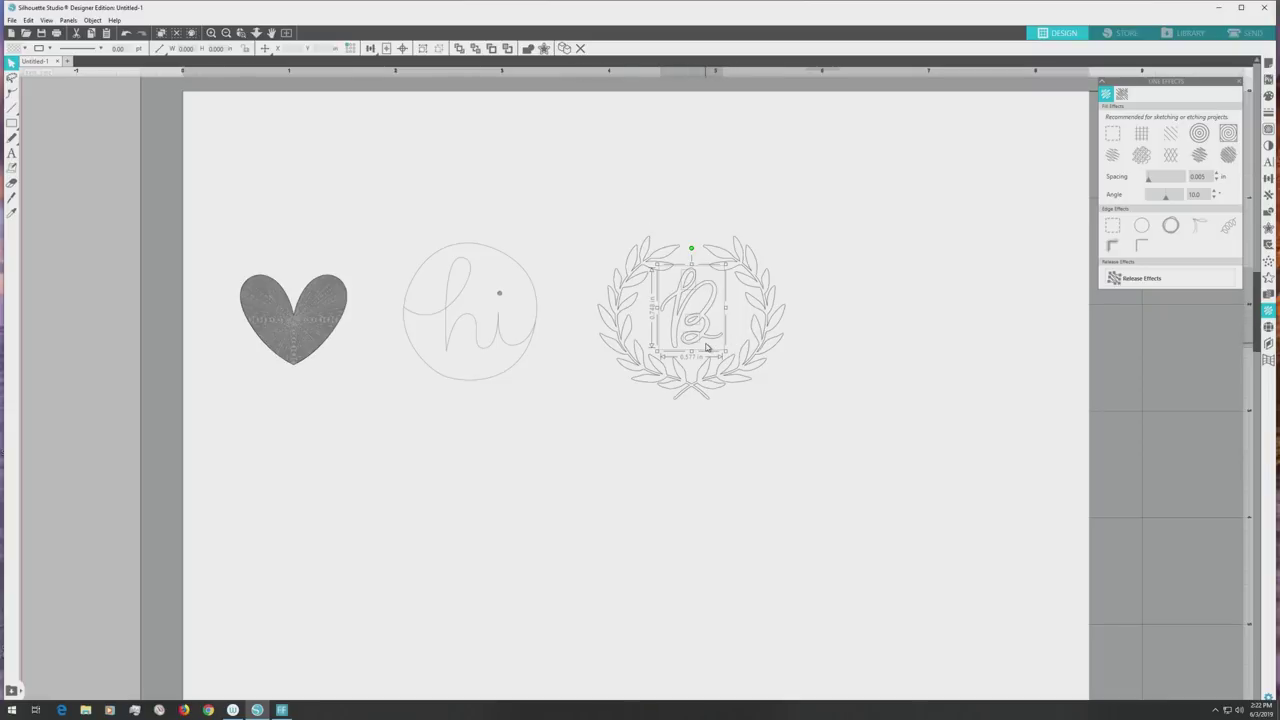
{"action": "left_click", "coordinate": [92, 20]}
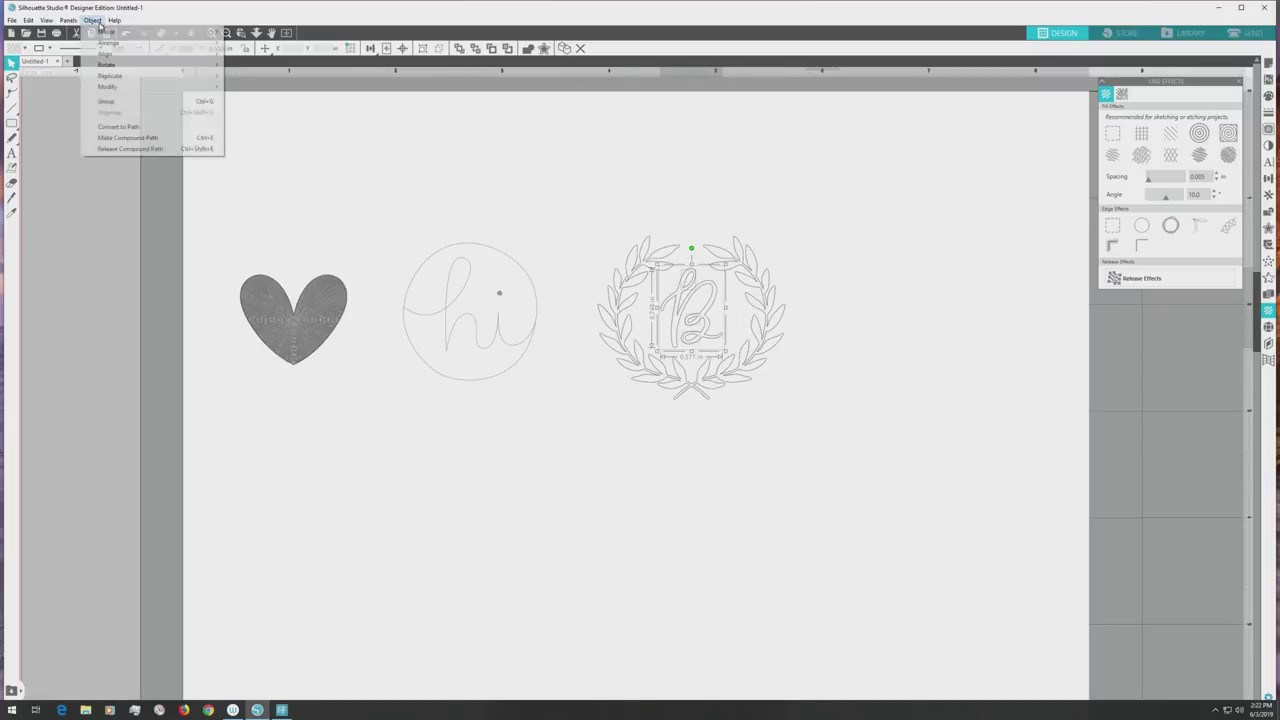
{"action": "left_click", "coordinate": [127, 137]}
Step: Group the wreath with the letter B and fill the group with the spiral embossing pattern
{"action": "left_click_drag", "start_coordinate": [578, 207], "coordinate": [830, 410]}
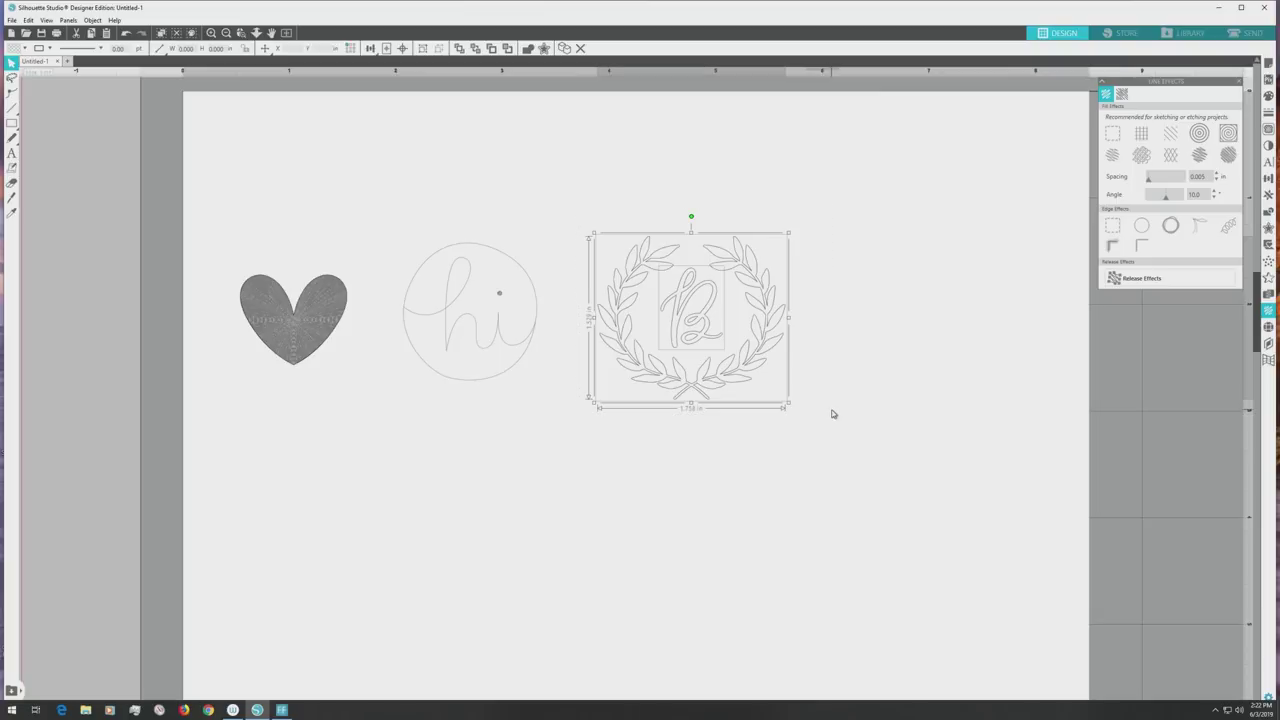
{"action": "key", "text": "i"}
{"action": "key", "text": "ctrl+g"}
{"action": "key", "text": "v"}
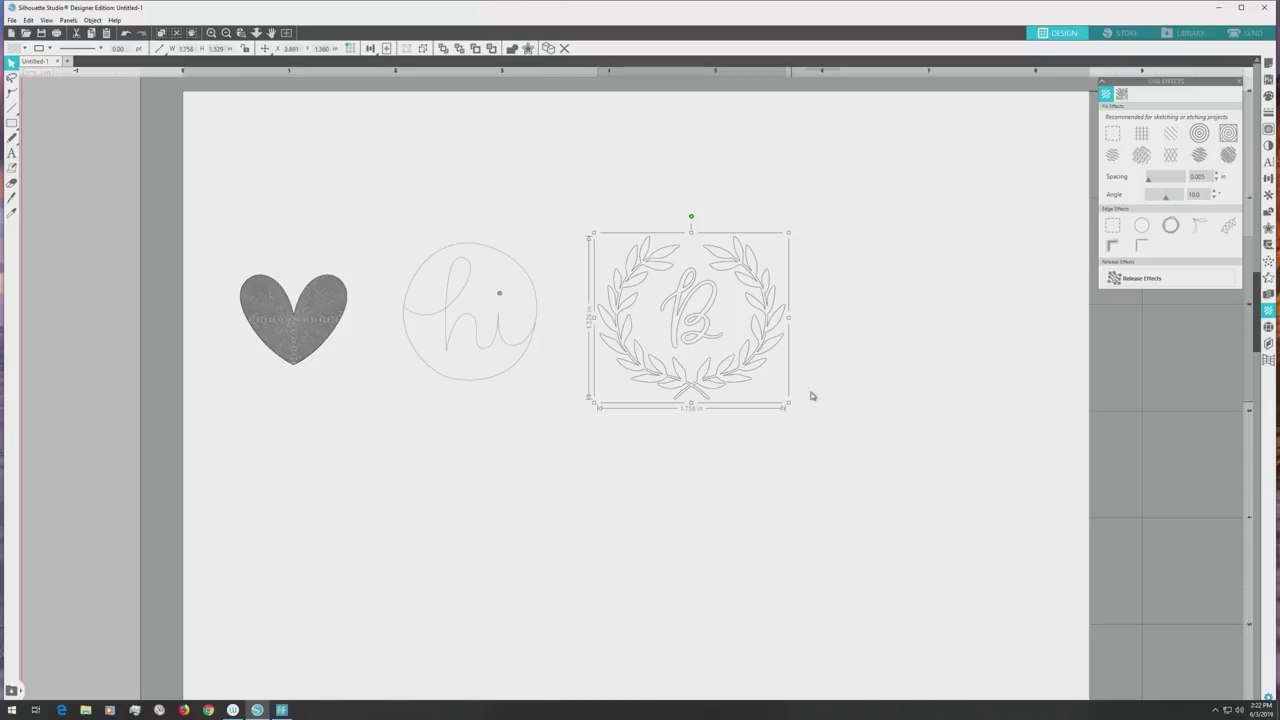
{"action": "left_click", "coordinate": [1228, 136]}
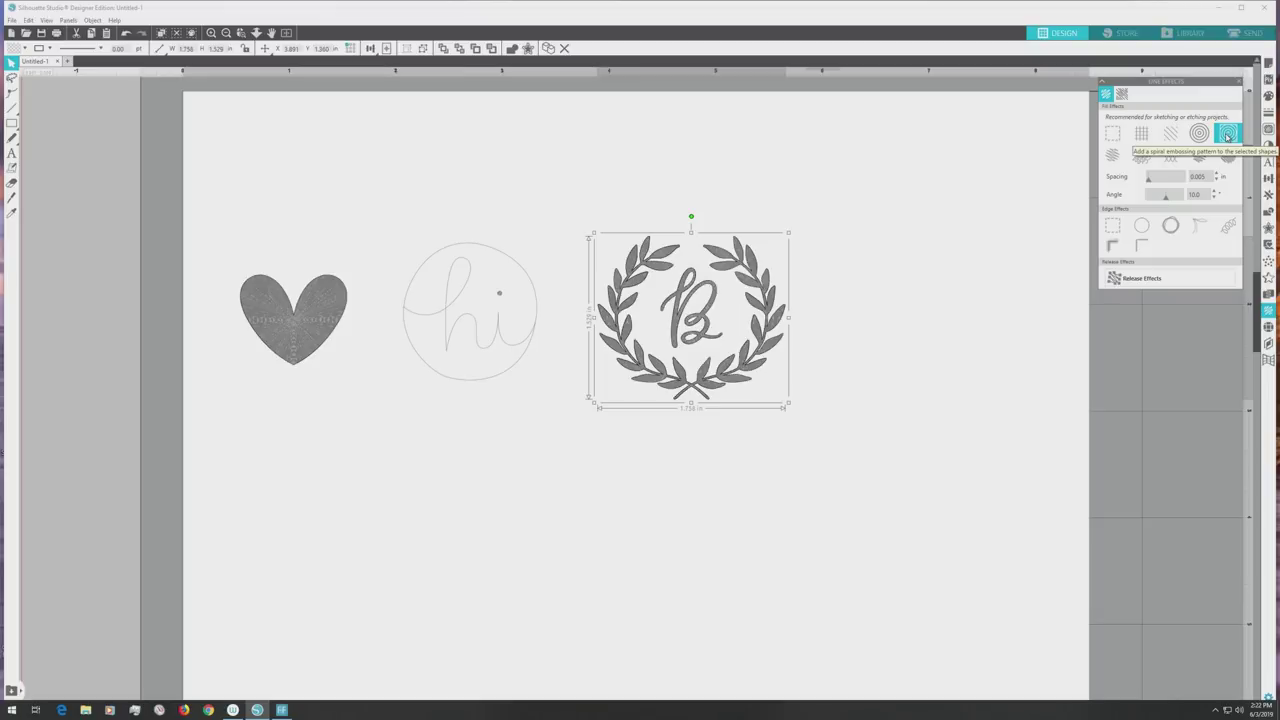
Step: Draw a circle about 1.25 in across on the page and place it below the heart
{"action": "left_click_drag", "start_coordinate": [12, 122], "coordinate": [56, 125]}
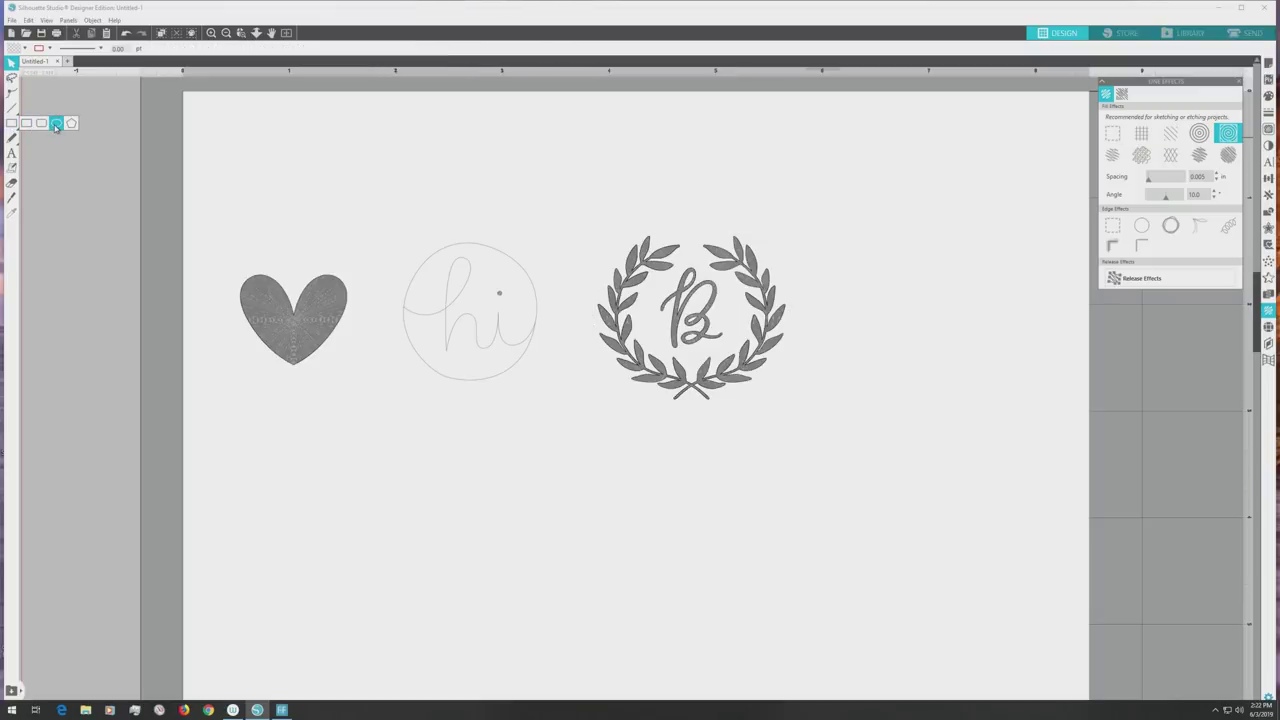
{"action": "left_click", "coordinate": [56, 125]}
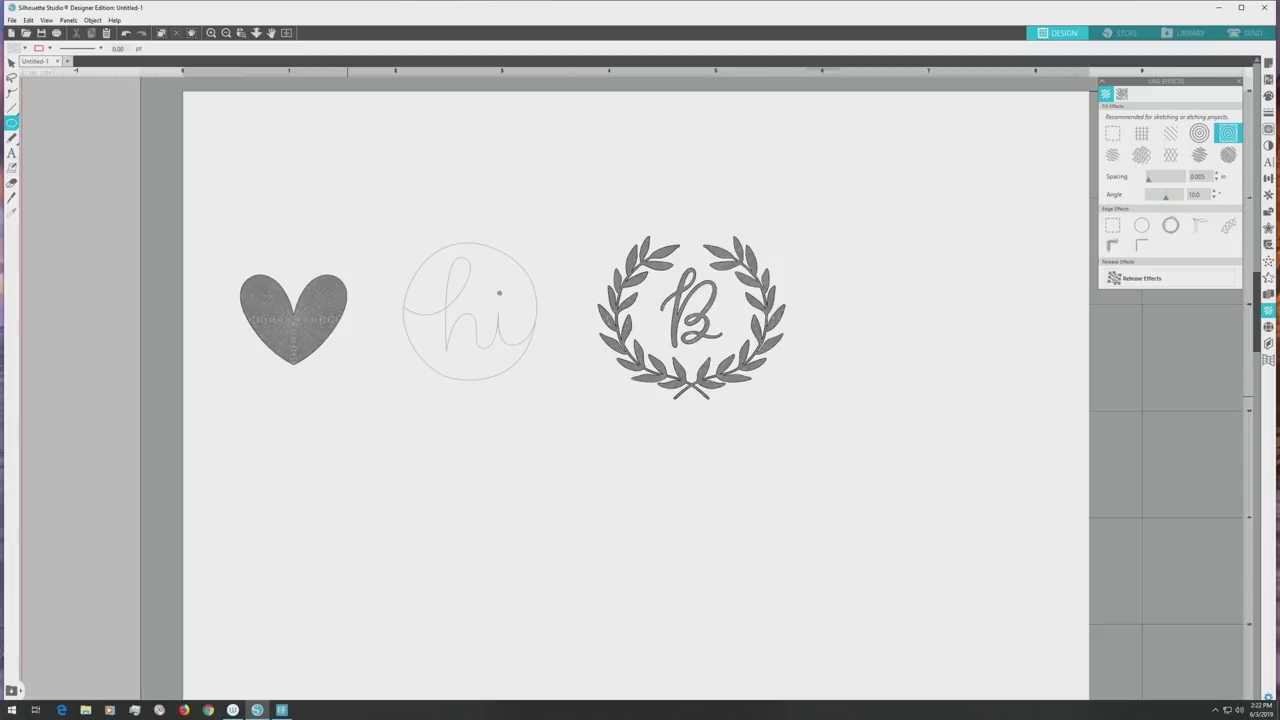
{"action": "mouse_move", "coordinate": [347, 397]}
{"action": "left_mouse_down"}
{"action": "mouse_move", "coordinate": [386, 445]}
{"action": "mouse_move", "coordinate": [495, 521]}
{"action": "left_mouse_up"}
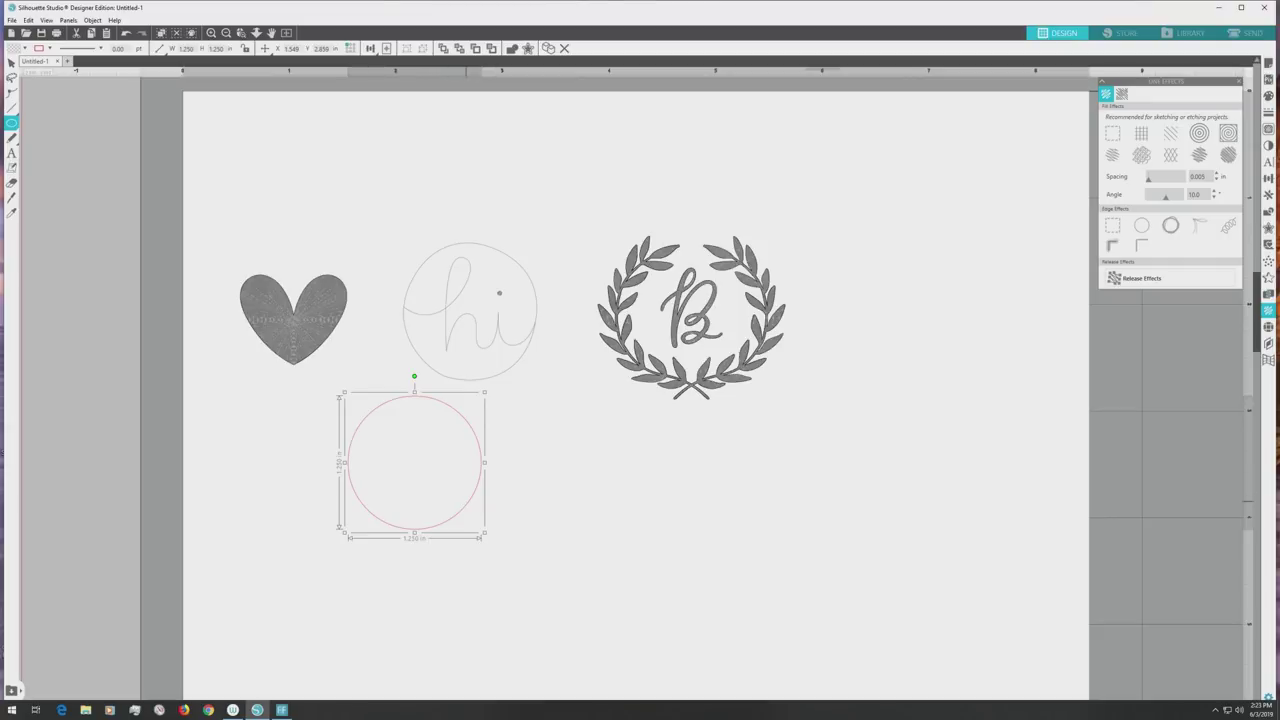
{"action": "left_click", "coordinate": [11, 62]}
{"action": "left_click_drag", "start_coordinate": [448, 410], "coordinate": [324, 411]}
Step: Move the heart into the circle and scale it down to about 0.8 in wide so it fits inside
{"action": "left_click", "coordinate": [295, 337]}
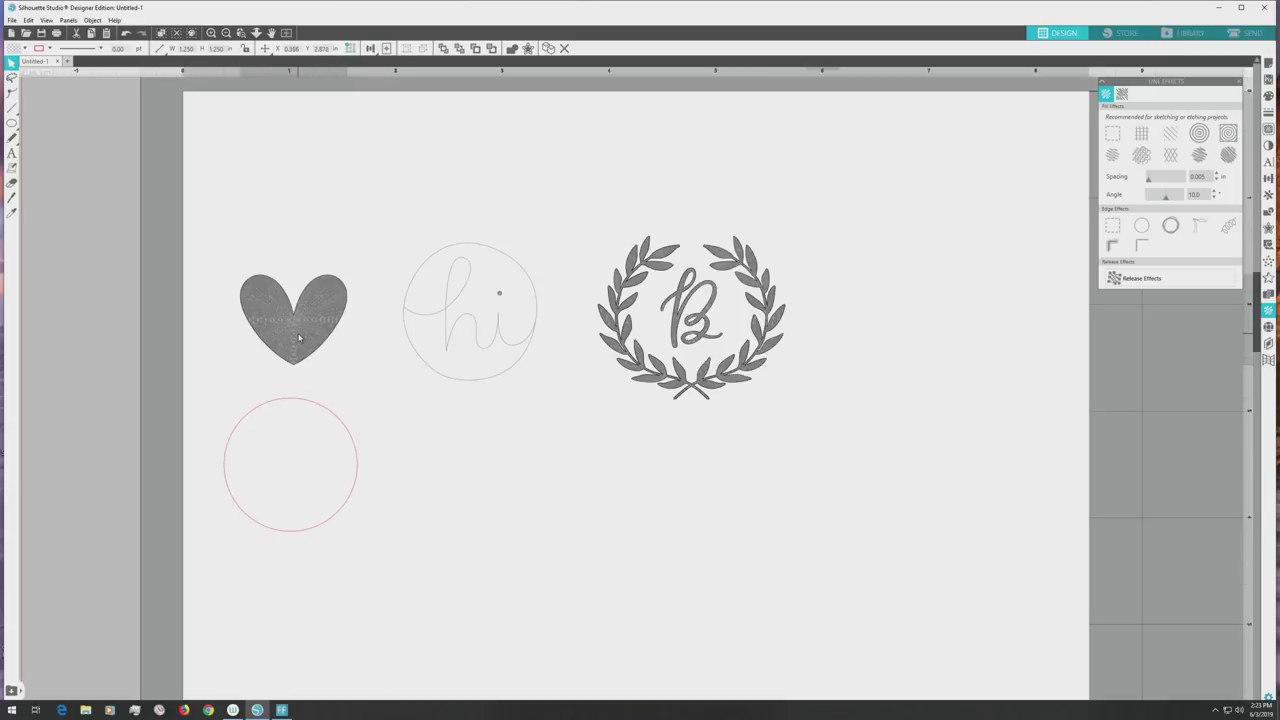
{"action": "left_click_drag", "start_coordinate": [301, 334], "coordinate": [328, 500]}
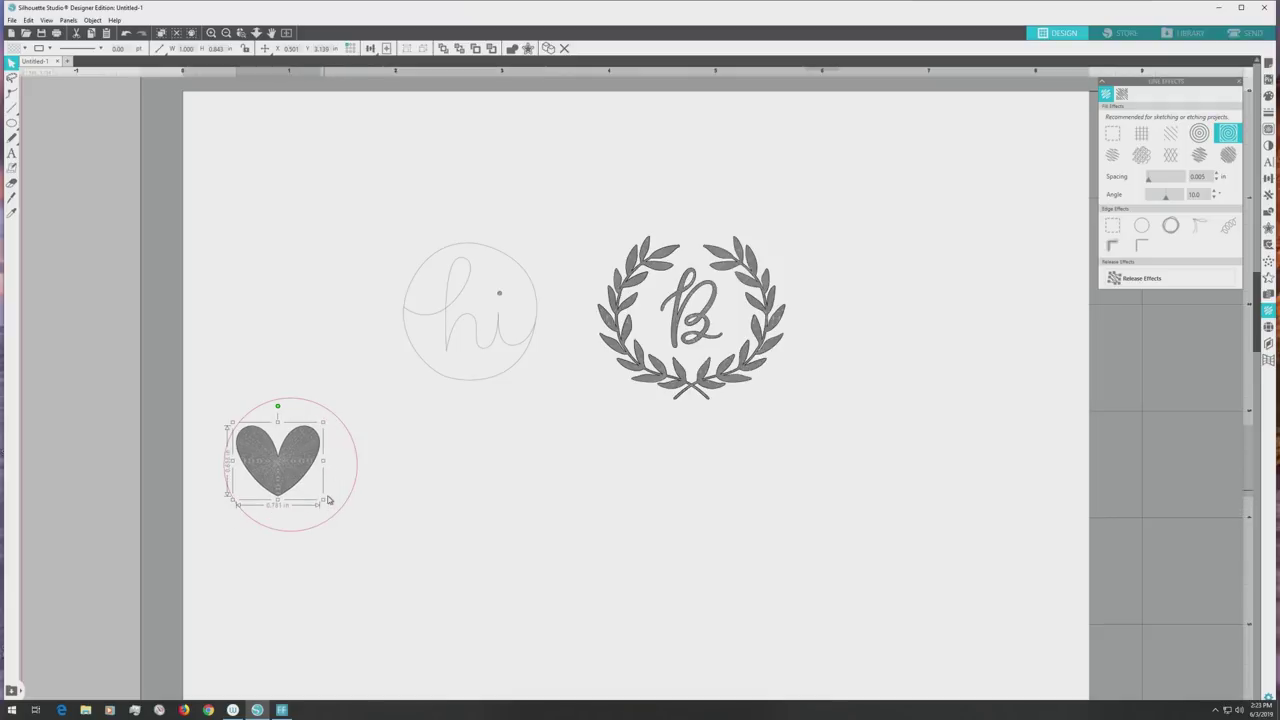
{"action": "left_click_drag", "start_coordinate": [280, 460], "coordinate": [293, 467]}
{"action": "left_click", "coordinate": [224, 373]}
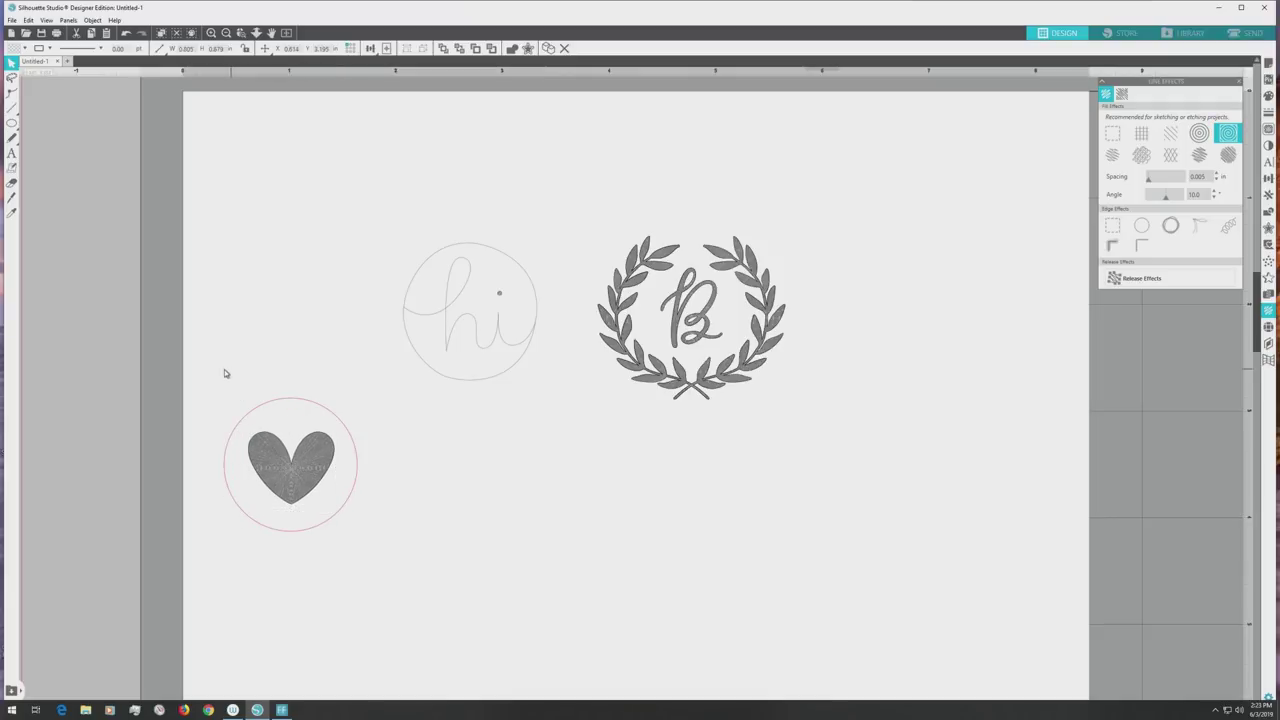
Step: Align the heart and its circle to each other by horizontal center and vertical middle
{"action": "left_click_drag", "start_coordinate": [205, 356], "coordinate": [392, 542]}
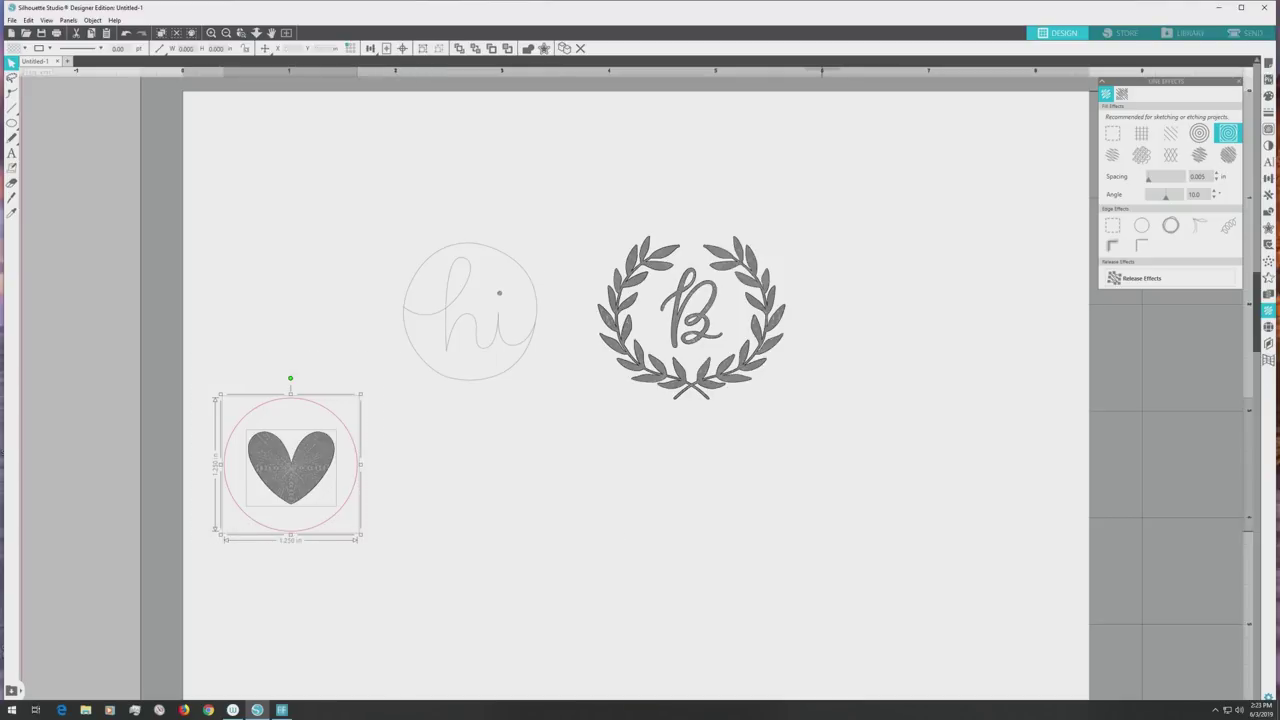
{"action": "left_click", "coordinate": [1268, 179]}
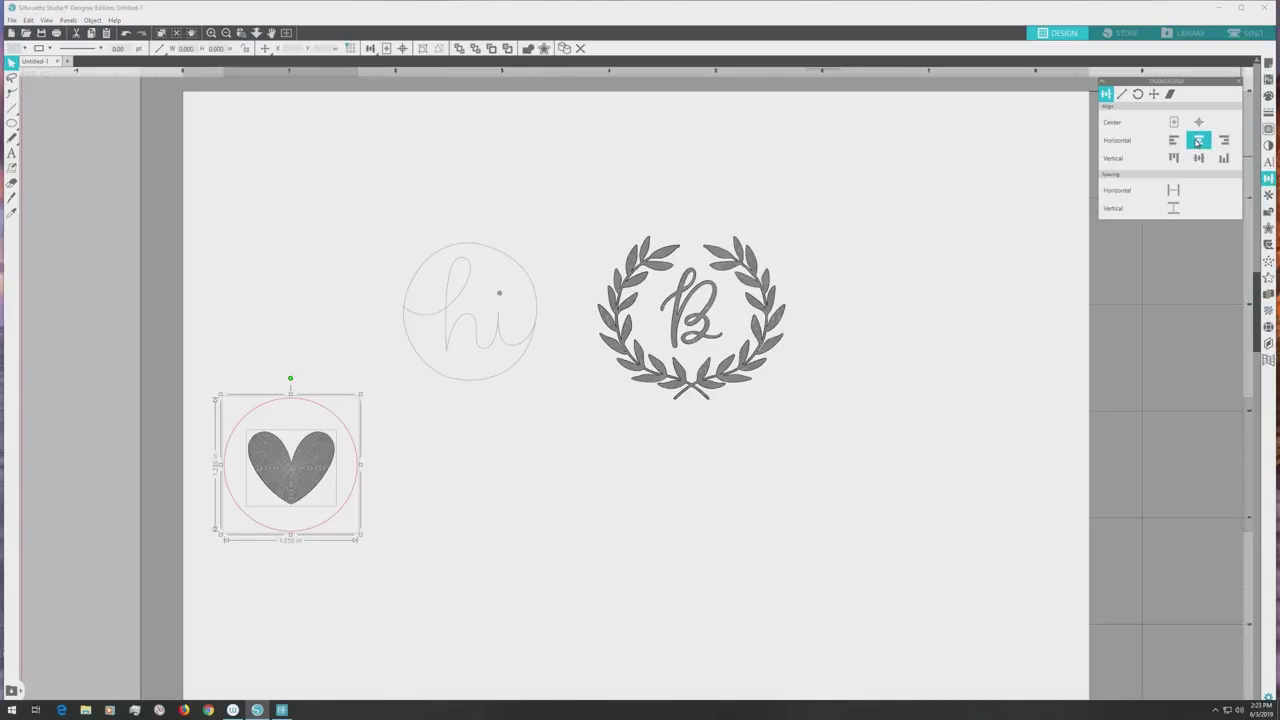
{"action": "left_click", "coordinate": [1198, 142]}
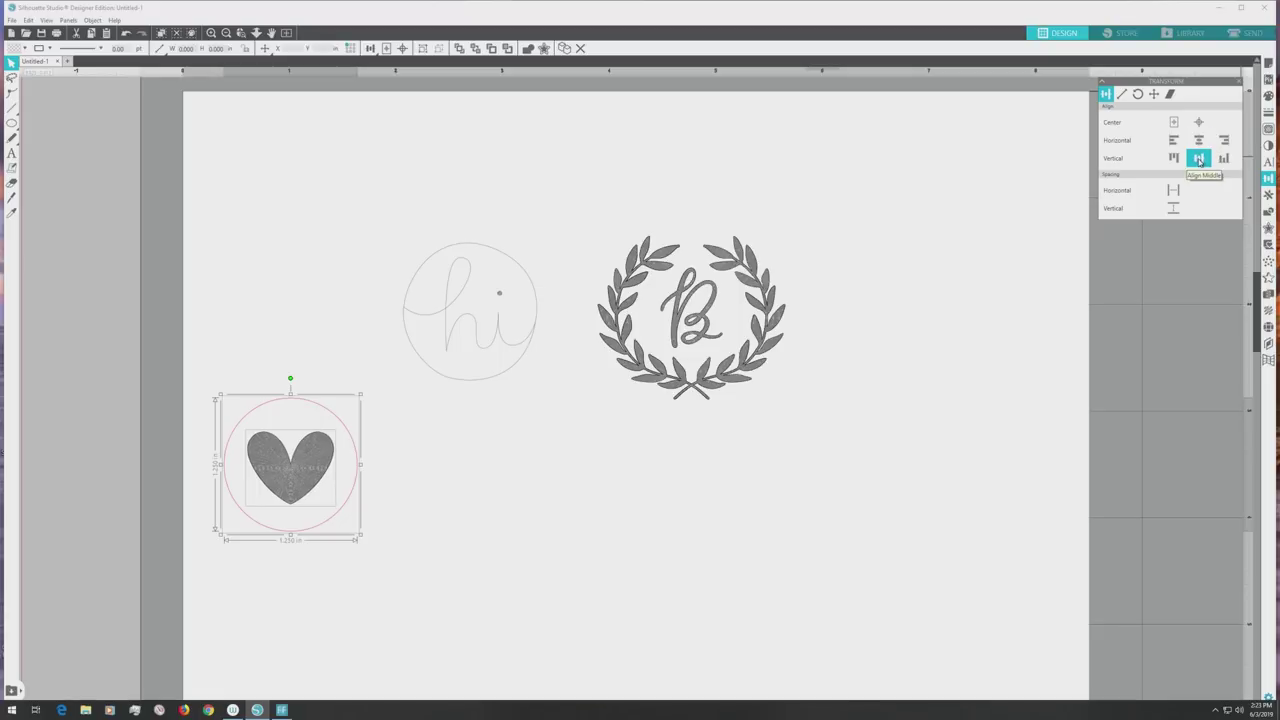
{"action": "left_click", "coordinate": [1199, 158]}
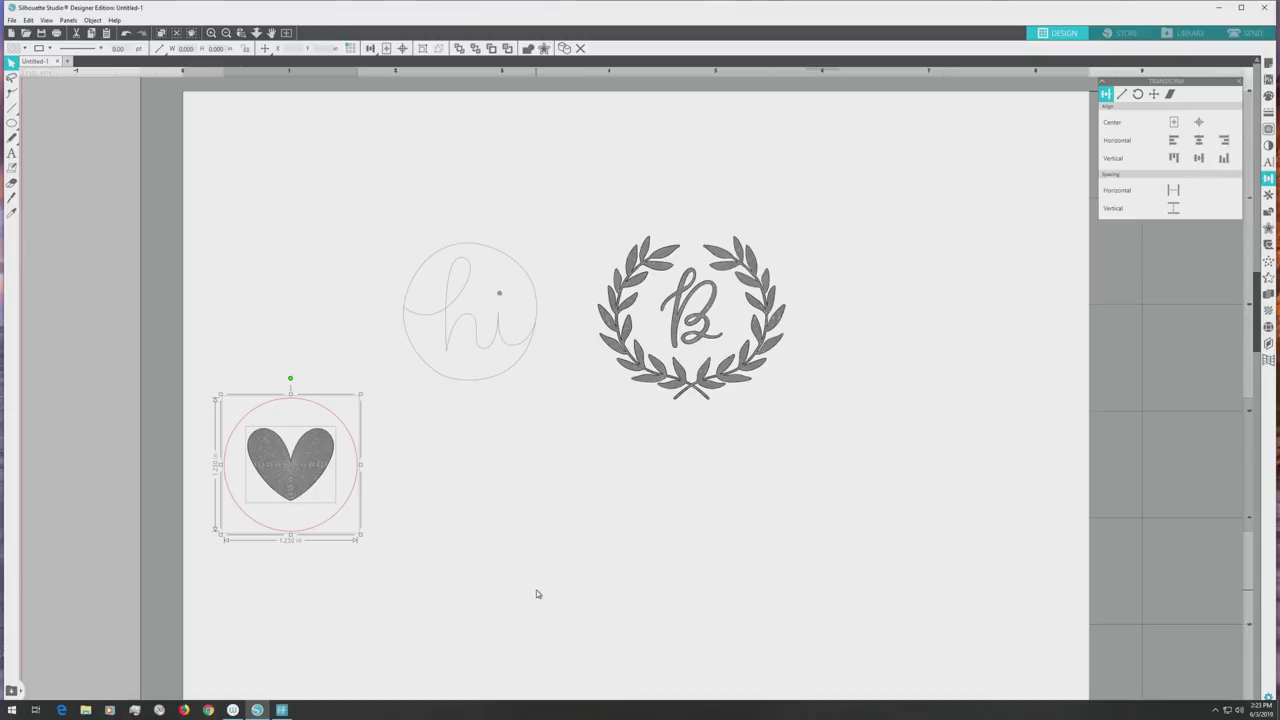
Step: Nudge the heart slightly downward inside its circle
{"action": "left_click", "coordinate": [277, 543]}
{"action": "left_click", "coordinate": [297, 488]}
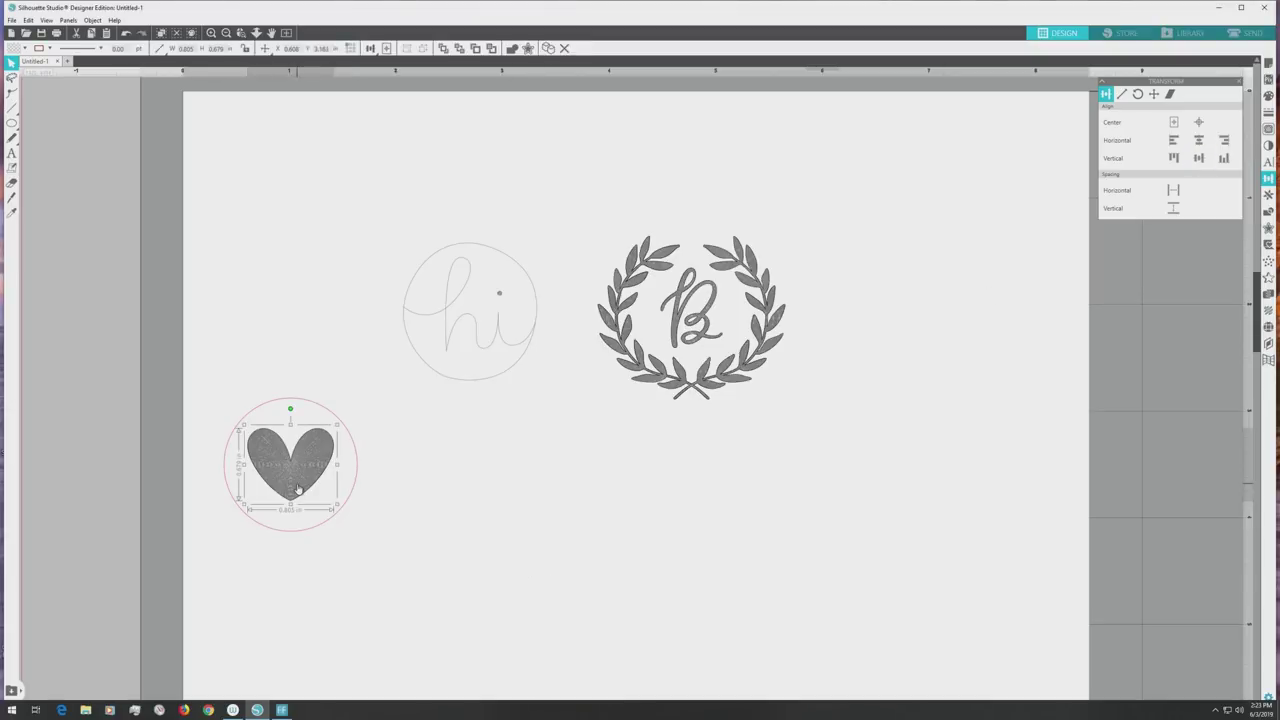
{"action": "left_click", "coordinate": [471, 521]}
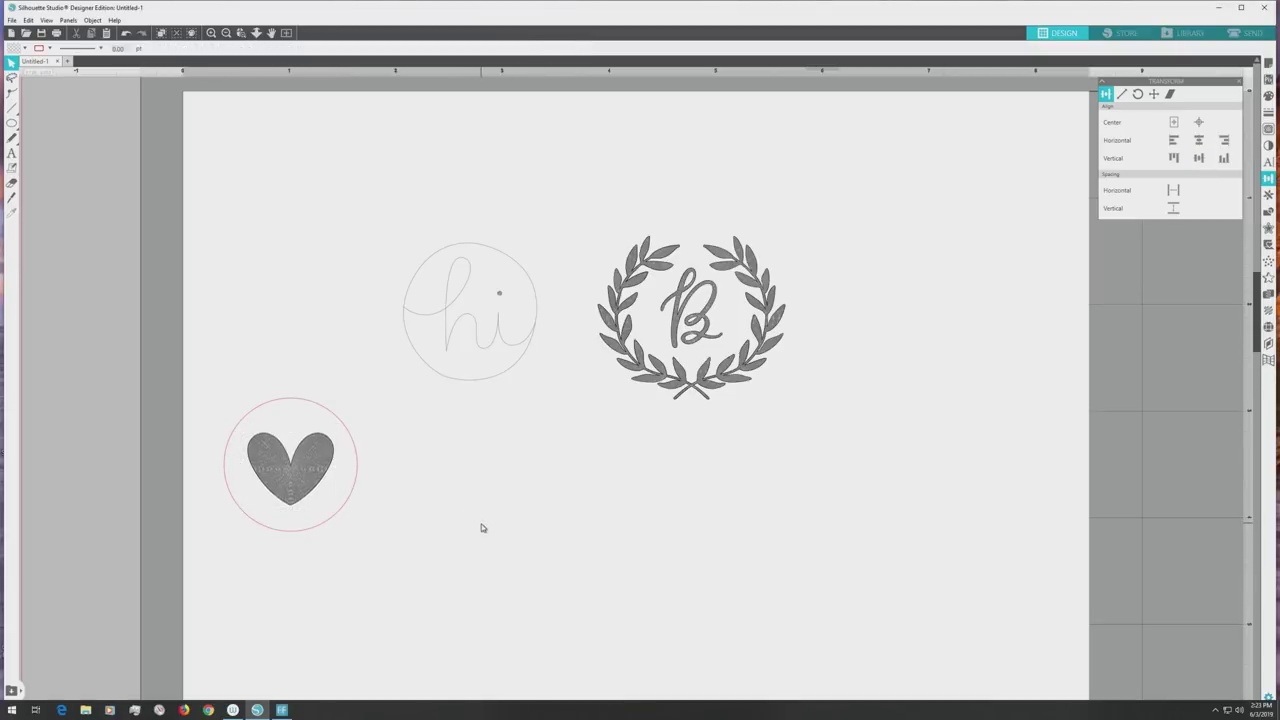
{"action": "left_click", "coordinate": [305, 490]}
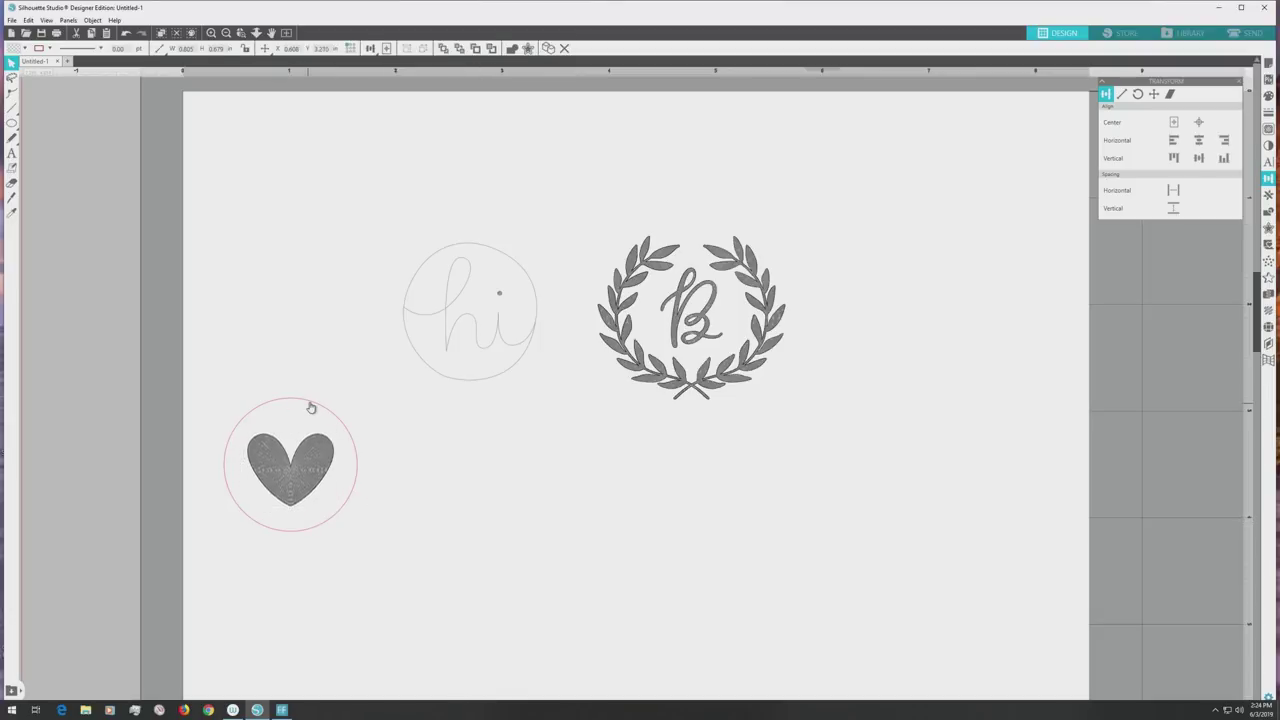
Step: Duplicate the heart's circle twice, placing one copy below the hi design and one below the wreath monogram
{"action": "left_click", "coordinate": [310, 403], "text": "shift"}
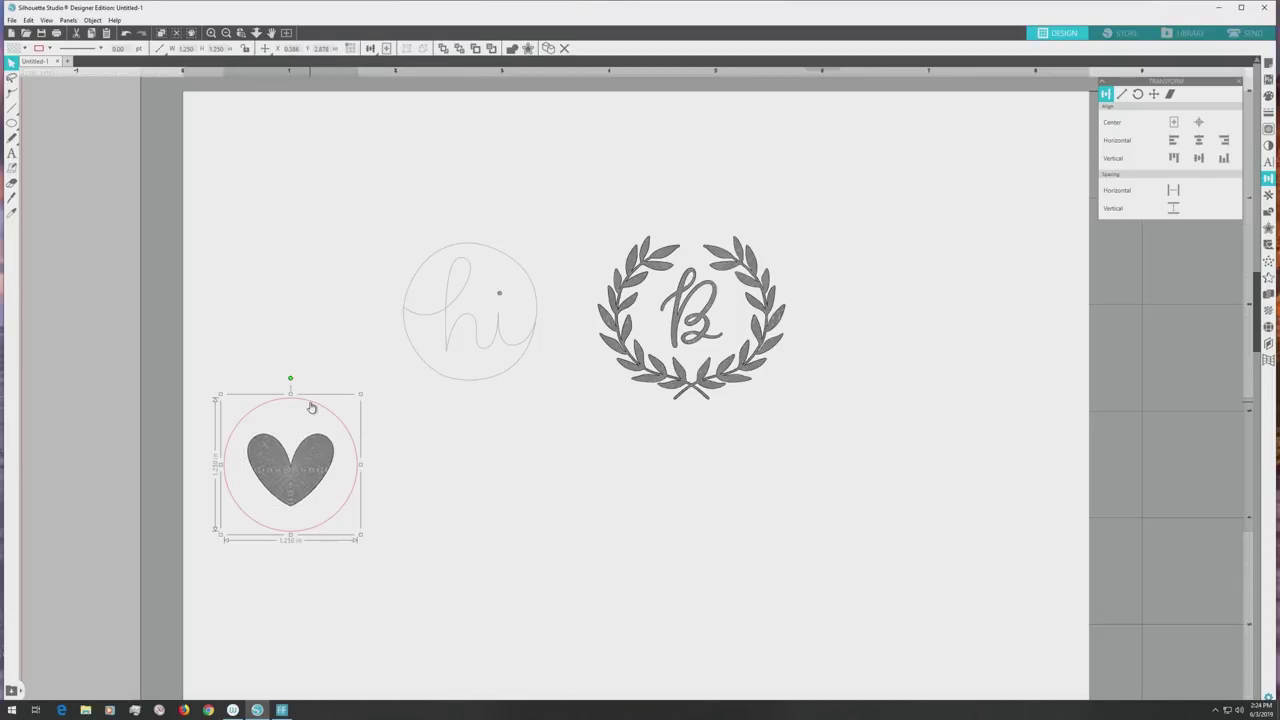
{"action": "left_click", "coordinate": [12, 212]}
{"action": "left_click_drag", "start_coordinate": [309, 409], "coordinate": [529, 453]}
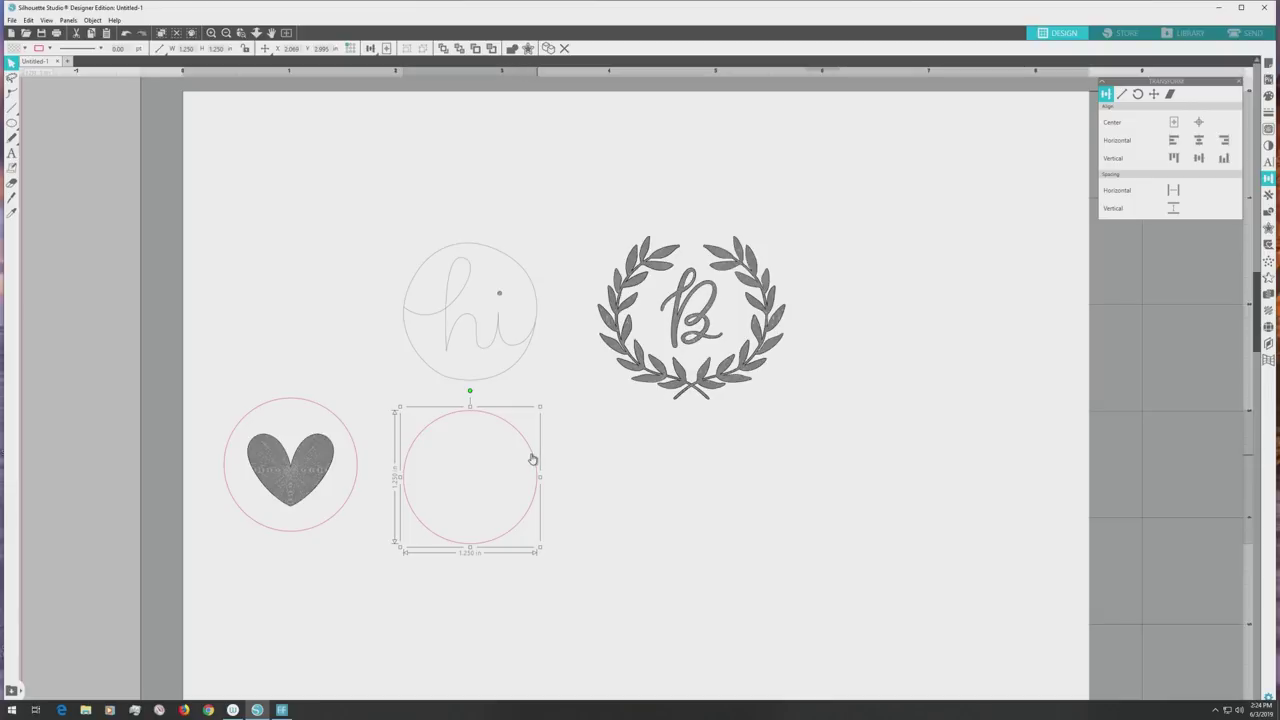
{"action": "left_click", "coordinate": [12, 212]}
{"action": "key", "text": "ctrl+d"}
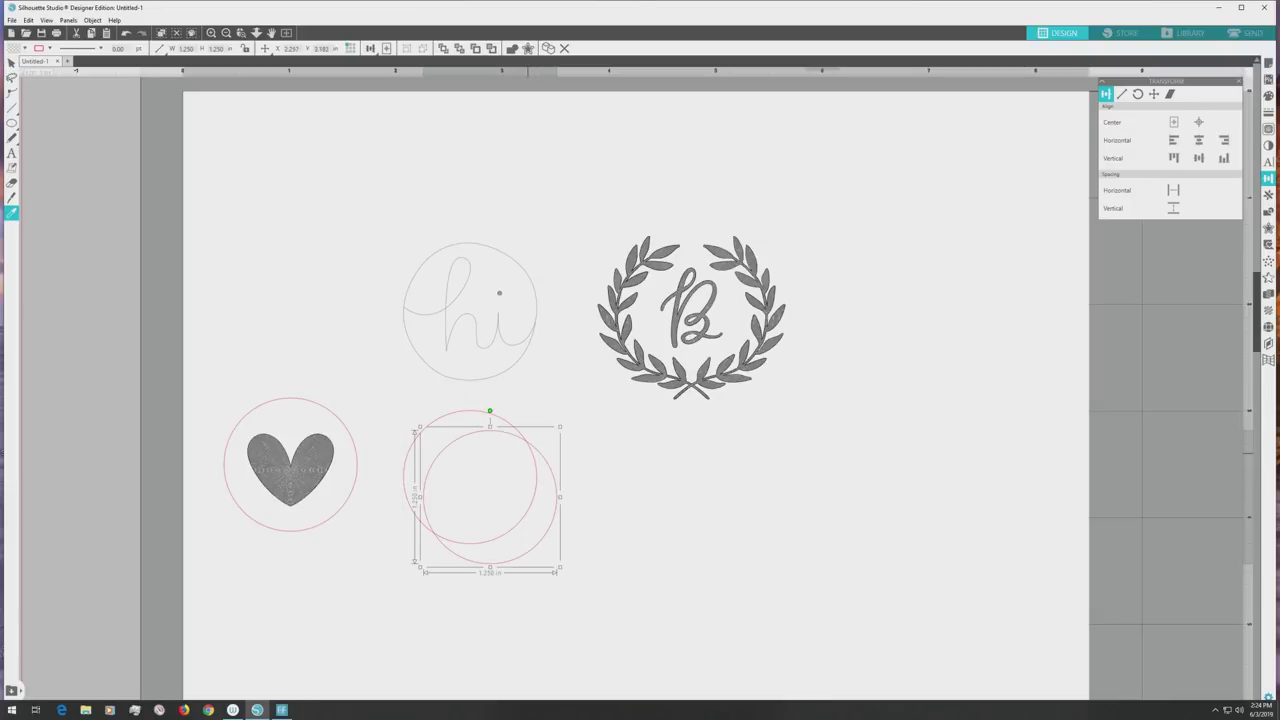
{"action": "left_click_drag", "start_coordinate": [544, 463], "coordinate": [757, 449]}
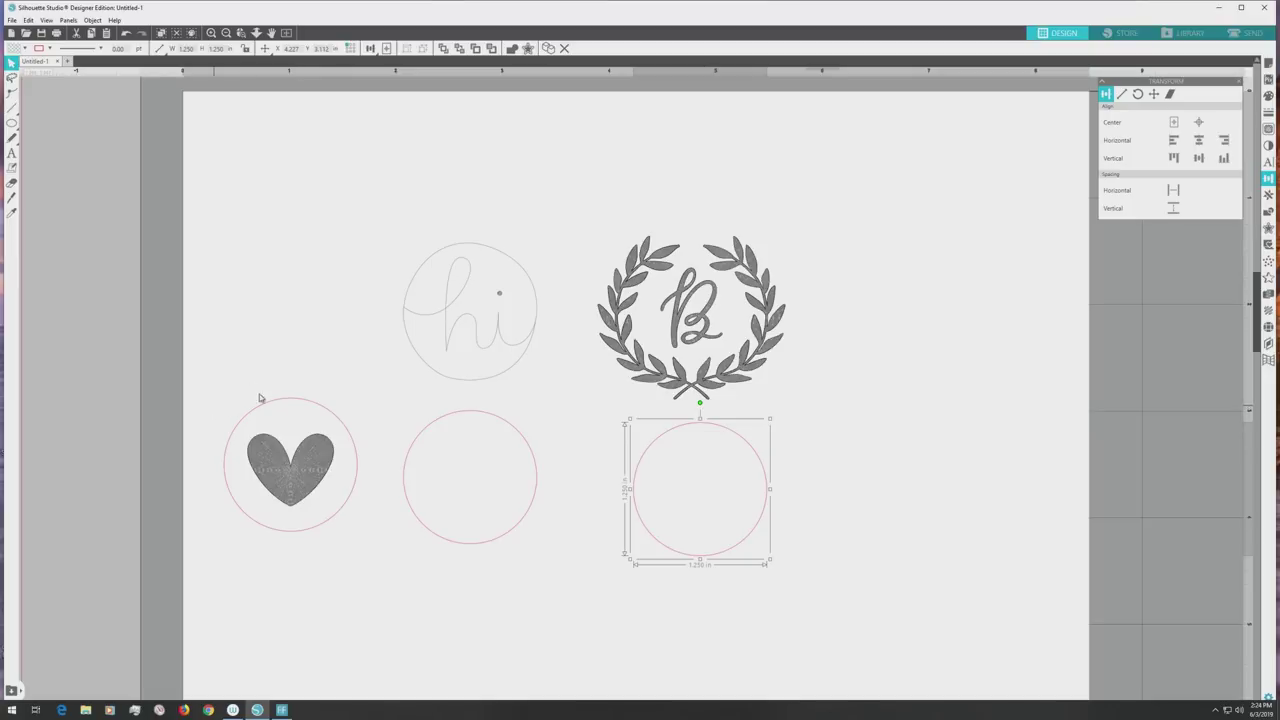
Step: Group the heart with its circle and move the group up near the top of the page
{"action": "left_click_drag", "start_coordinate": [212, 372], "coordinate": [368, 538]}
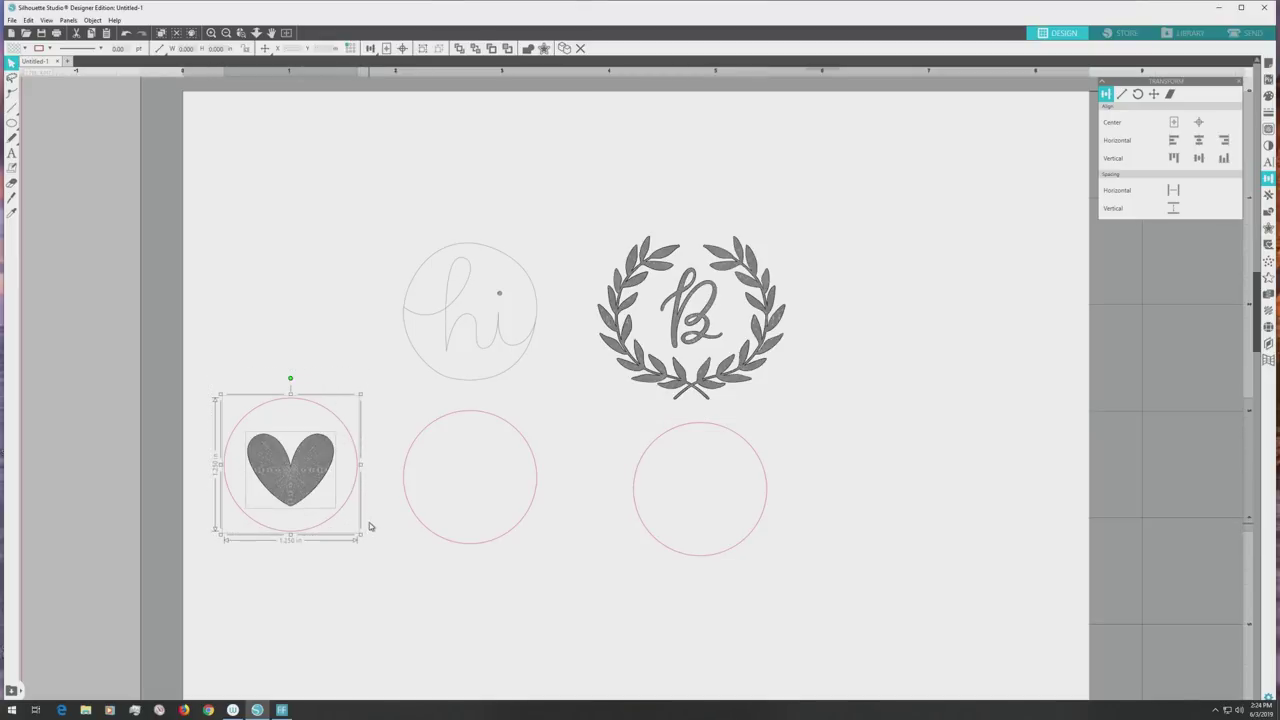
{"action": "key", "text": "i"}
{"action": "key", "text": "Escape"}
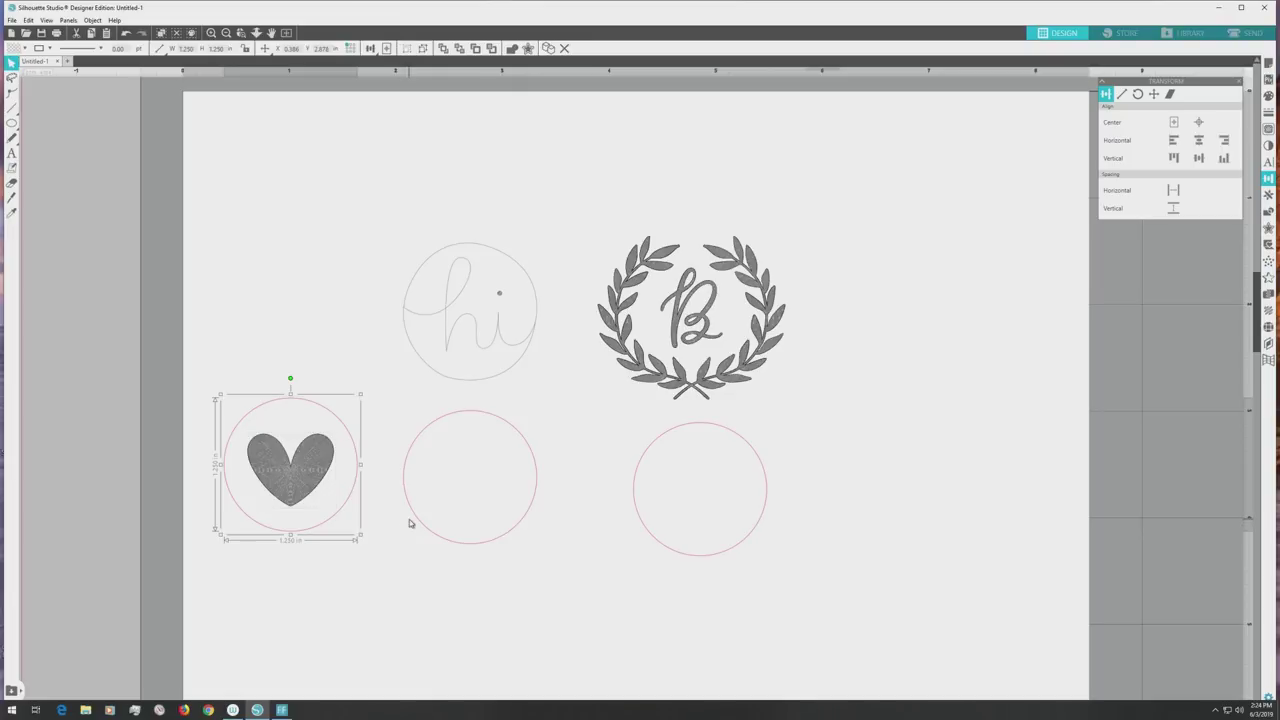
{"action": "left_click_drag", "start_coordinate": [309, 446], "coordinate": [295, 251]}
Step: Fit the hi design, scaled to about 1.04 in wide, inside its circle and line up the circled wreath monogram beside it
{"action": "left_click_drag", "start_coordinate": [470, 411], "coordinate": [471, 244]}
{"action": "mouse_move", "coordinate": [537, 380]}
{"action": "left_mouse_down"}
{"action": "mouse_move", "coordinate": [518, 354]}
{"action": "mouse_move", "coordinate": [527, 363]}
{"action": "left_mouse_up"}
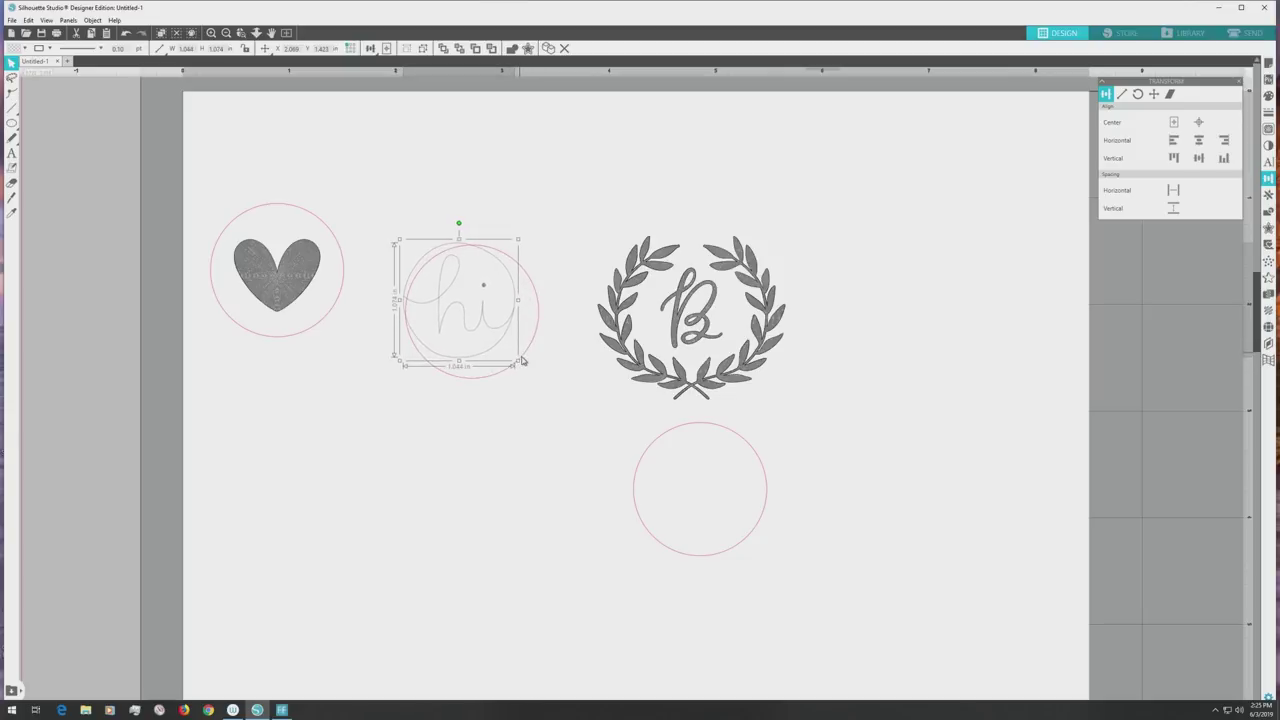
{"action": "left_click_drag", "start_coordinate": [486, 320], "coordinate": [496, 331]}
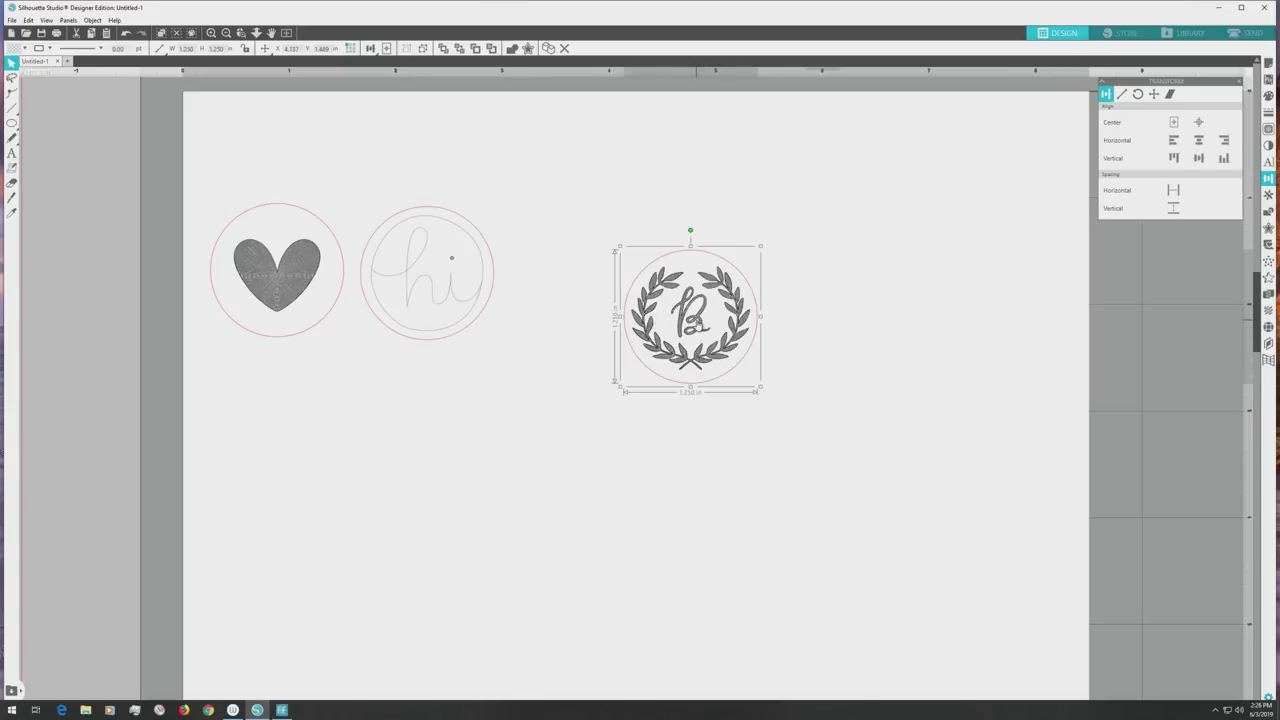
{"action": "left_click_drag", "start_coordinate": [688, 287], "coordinate": [584, 262]}
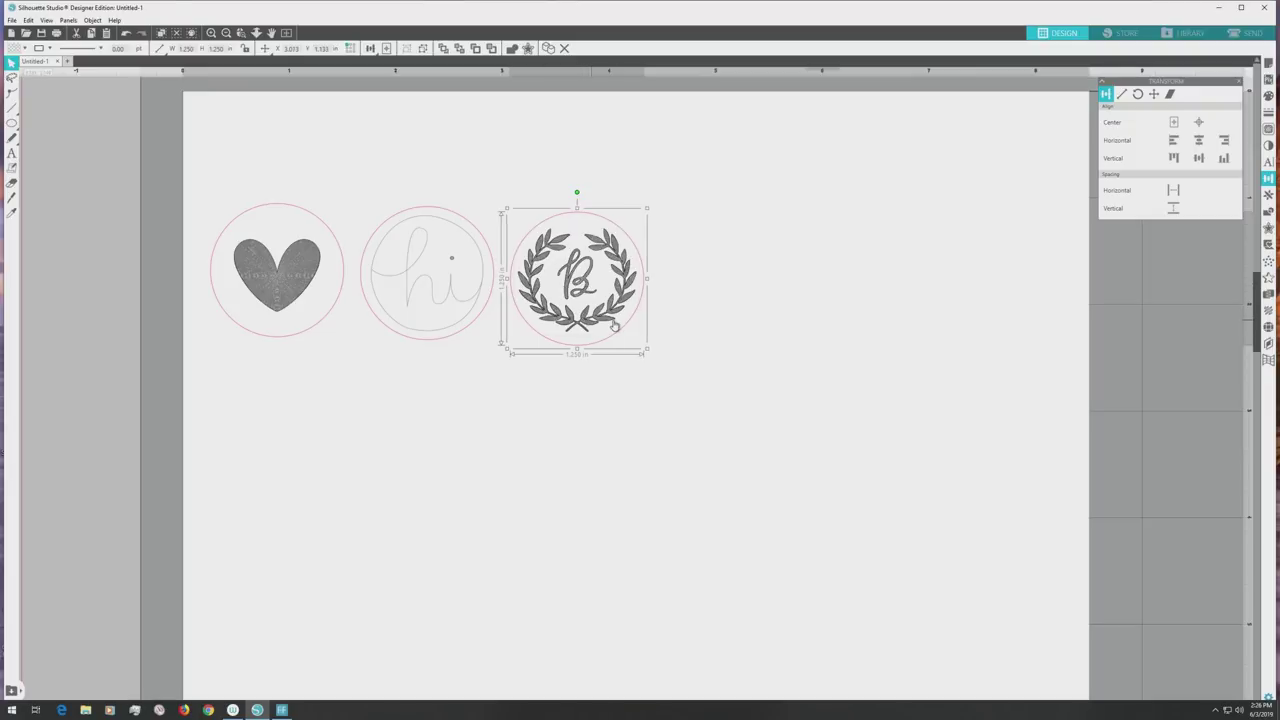
Step: Move the 4 by 6 in rectangle onto the page below the three circled designs
{"action": "left_click", "coordinate": [227, 33]}
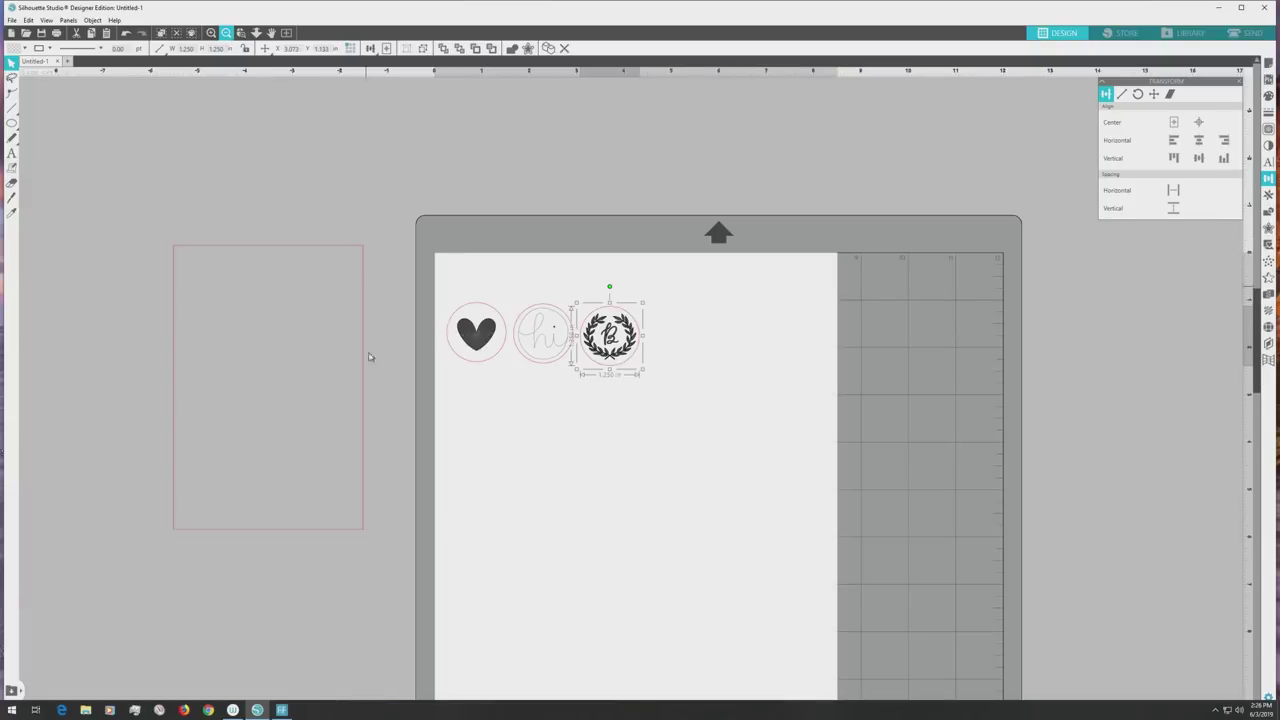
{"action": "left_click", "coordinate": [326, 250]}
{"action": "left_click_drag", "start_coordinate": [326, 250], "coordinate": [702, 389]}
{"action": "scroll", "coordinate": [790, 377], "scroll_direction": "down", "scroll_amount": 1}
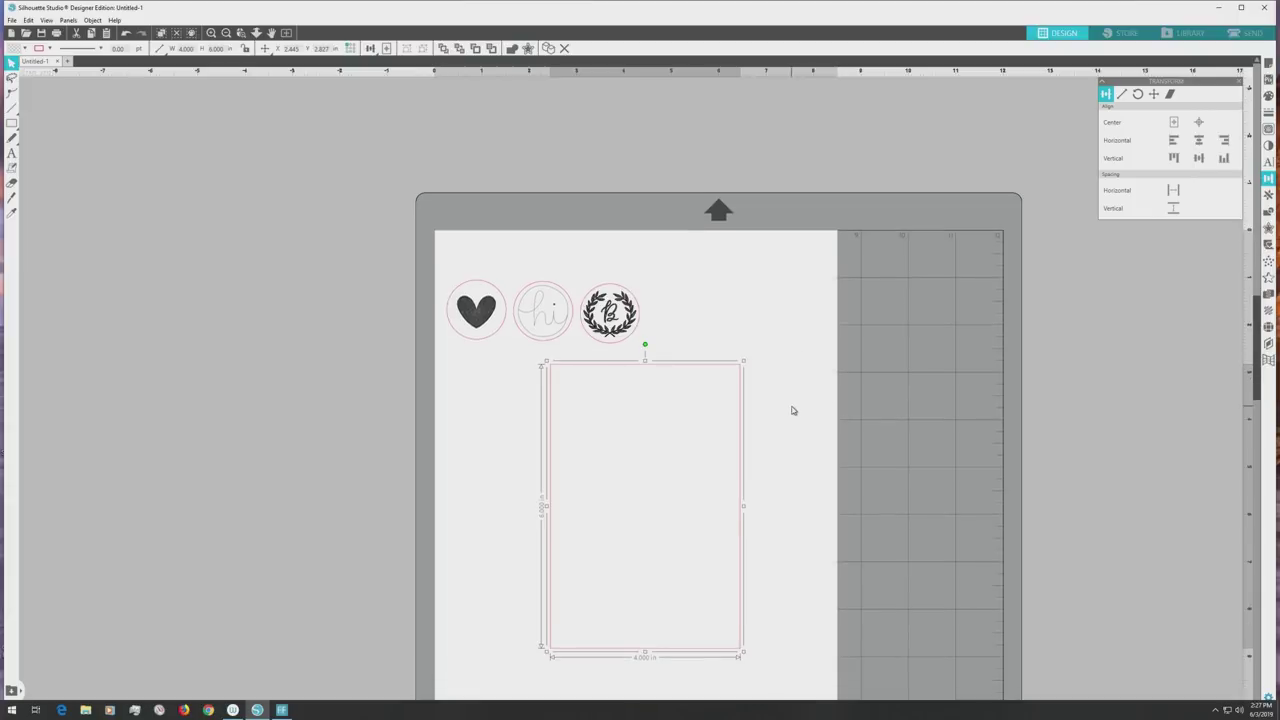
{"action": "scroll", "coordinate": [793, 410], "scroll_direction": "down", "scroll_amount": 2}
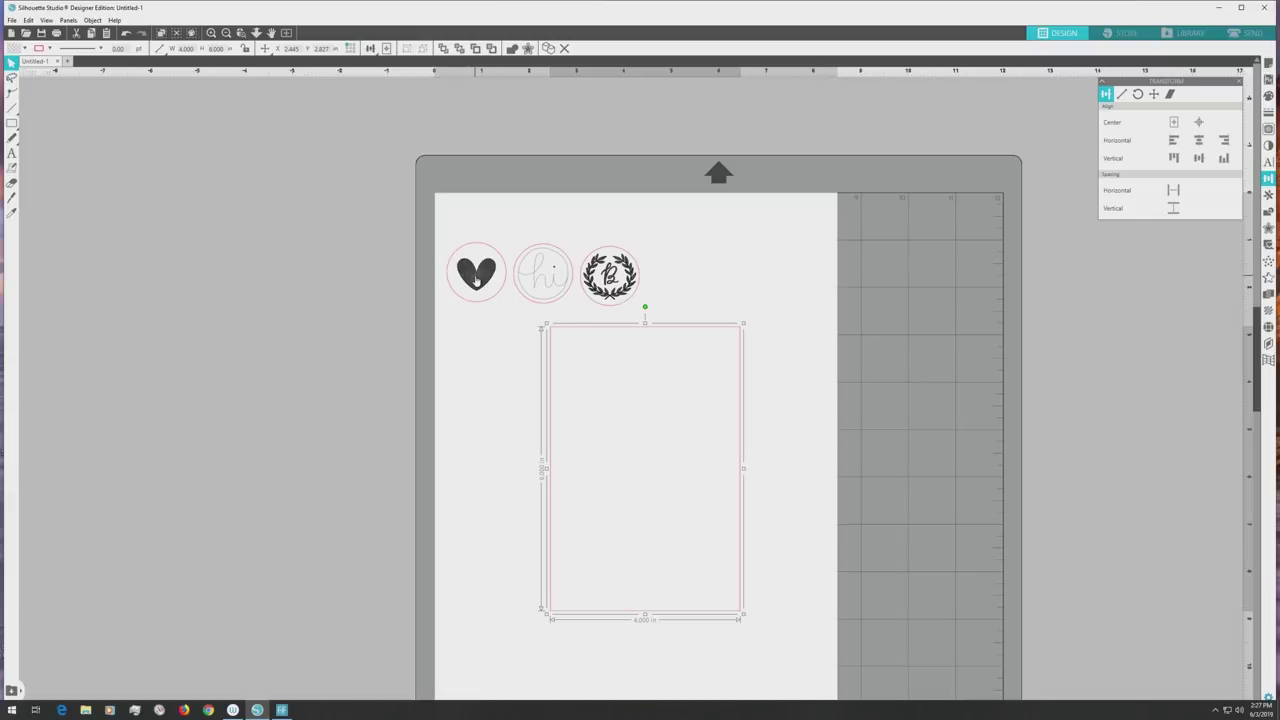
Step: Move the circled heart into the rectangle's upper-left corner and place a duplicate beside it
{"action": "left_click_drag", "start_coordinate": [476, 281], "coordinate": [589, 371]}
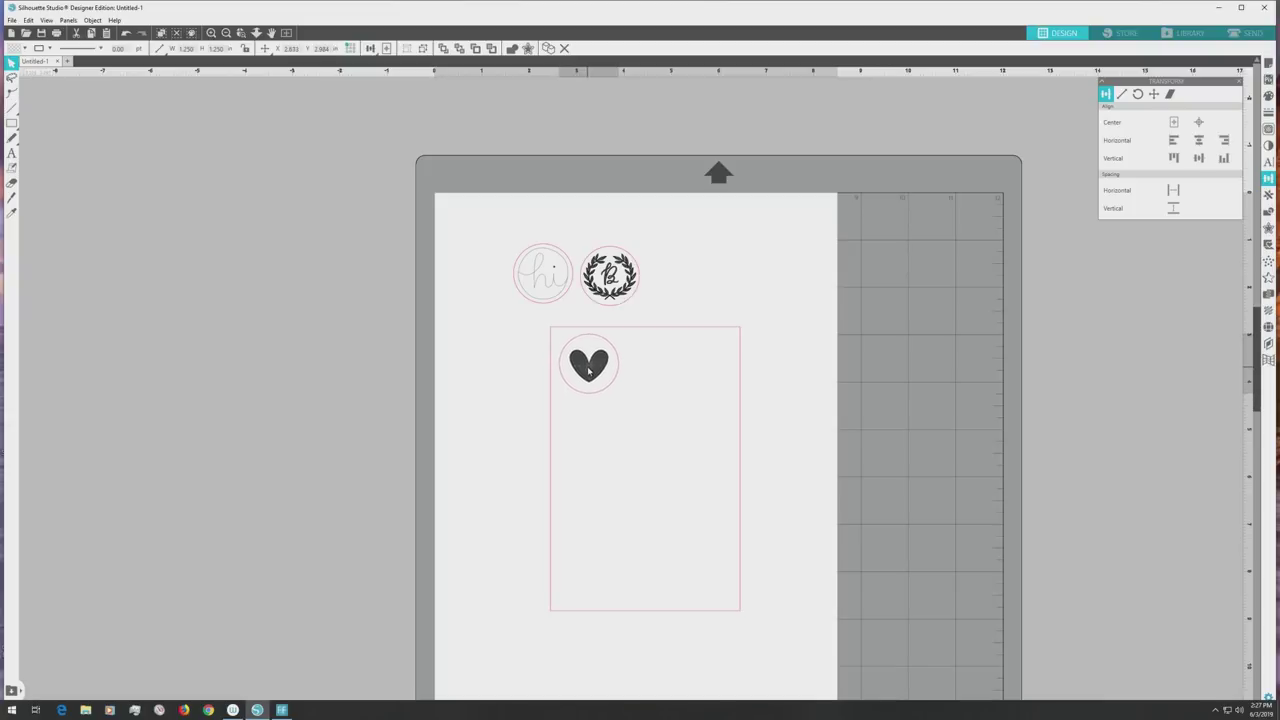
{"action": "left_click", "coordinate": [12, 212]}
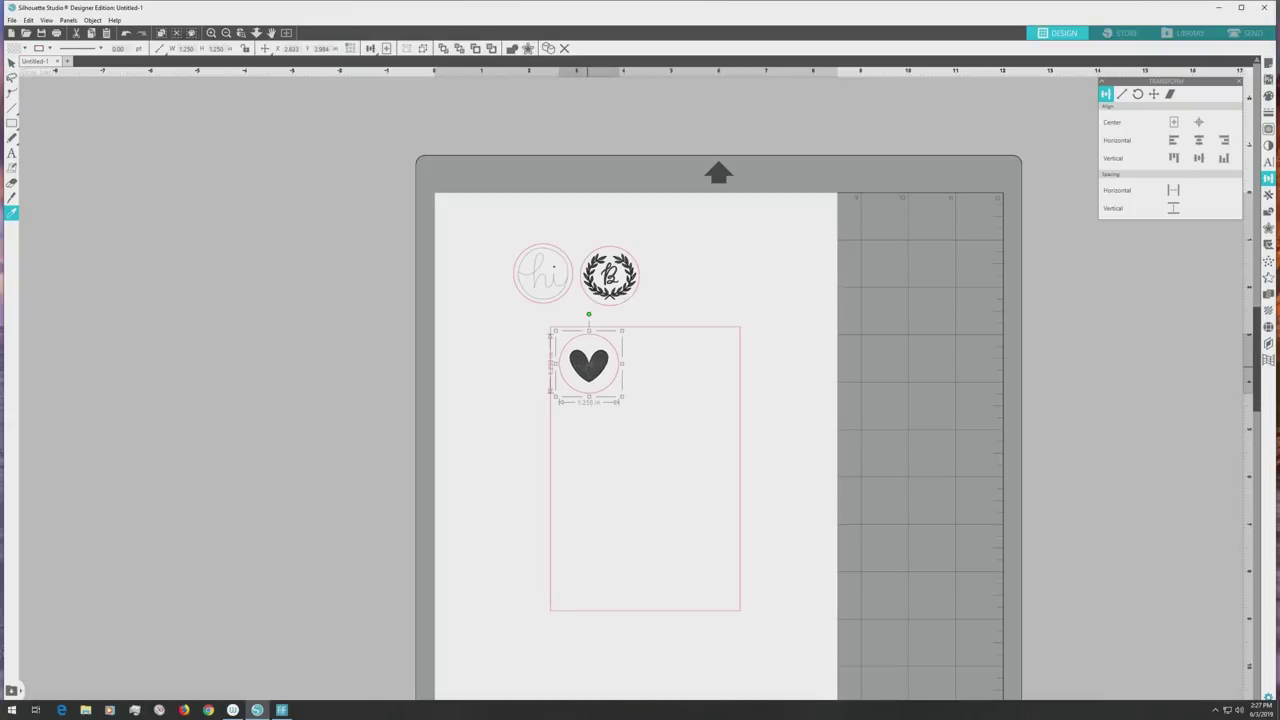
{"action": "key", "text": "ctrl+d"}
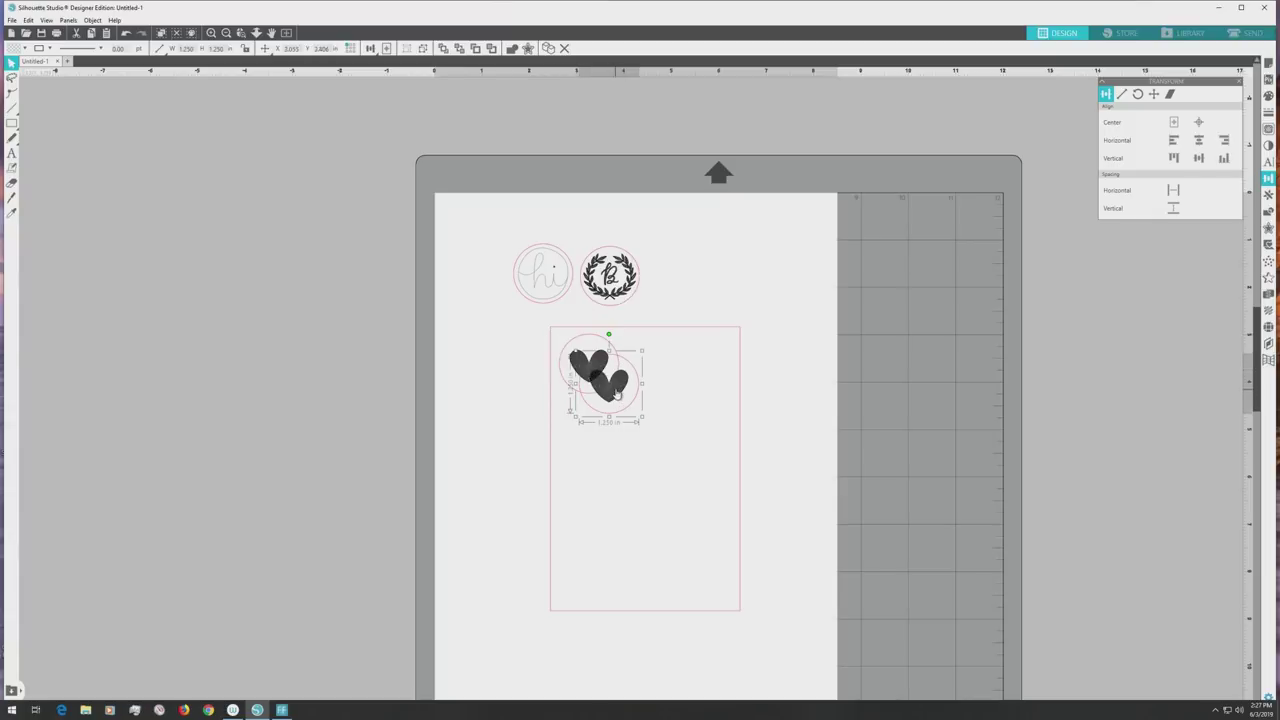
{"action": "left_click_drag", "start_coordinate": [617, 393], "coordinate": [662, 375]}
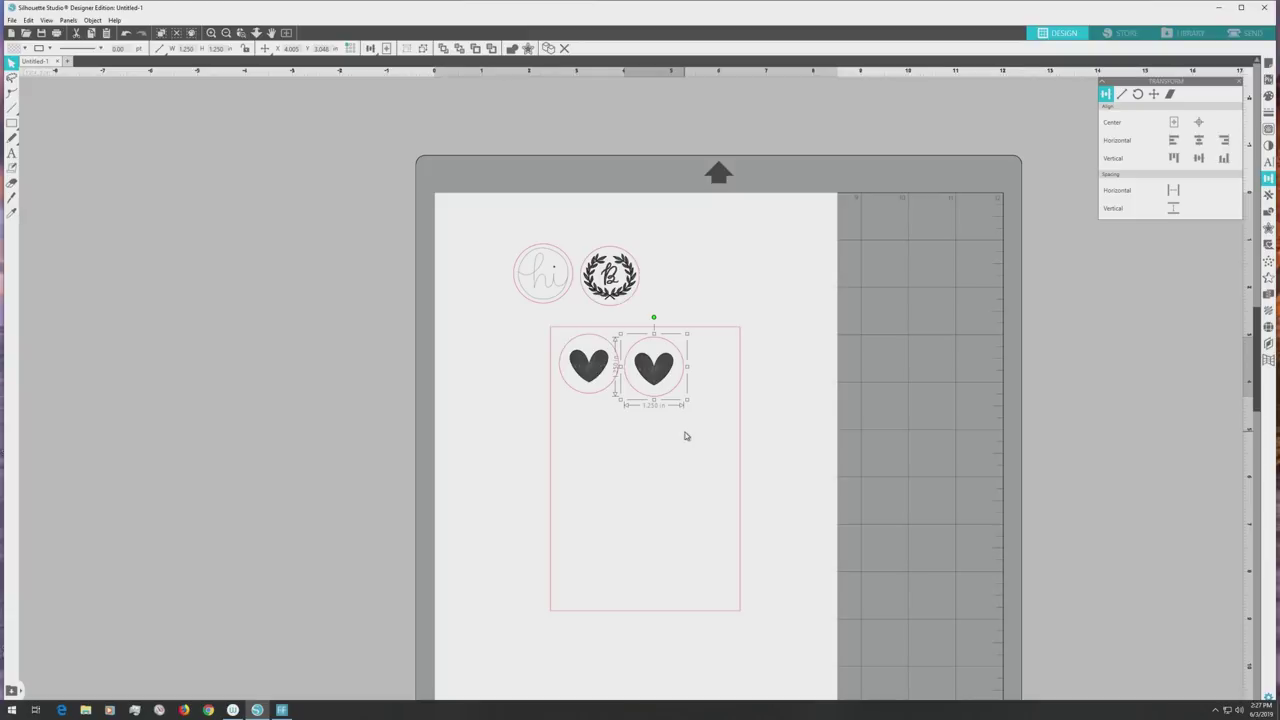
Step: Duplicate the second circled heart and place the copy beside it as the third in the row
{"action": "left_click", "coordinate": [11, 212]}
{"action": "key", "text": "ctrl+d"}
{"action": "left_click_drag", "start_coordinate": [676, 392], "coordinate": [717, 380]}
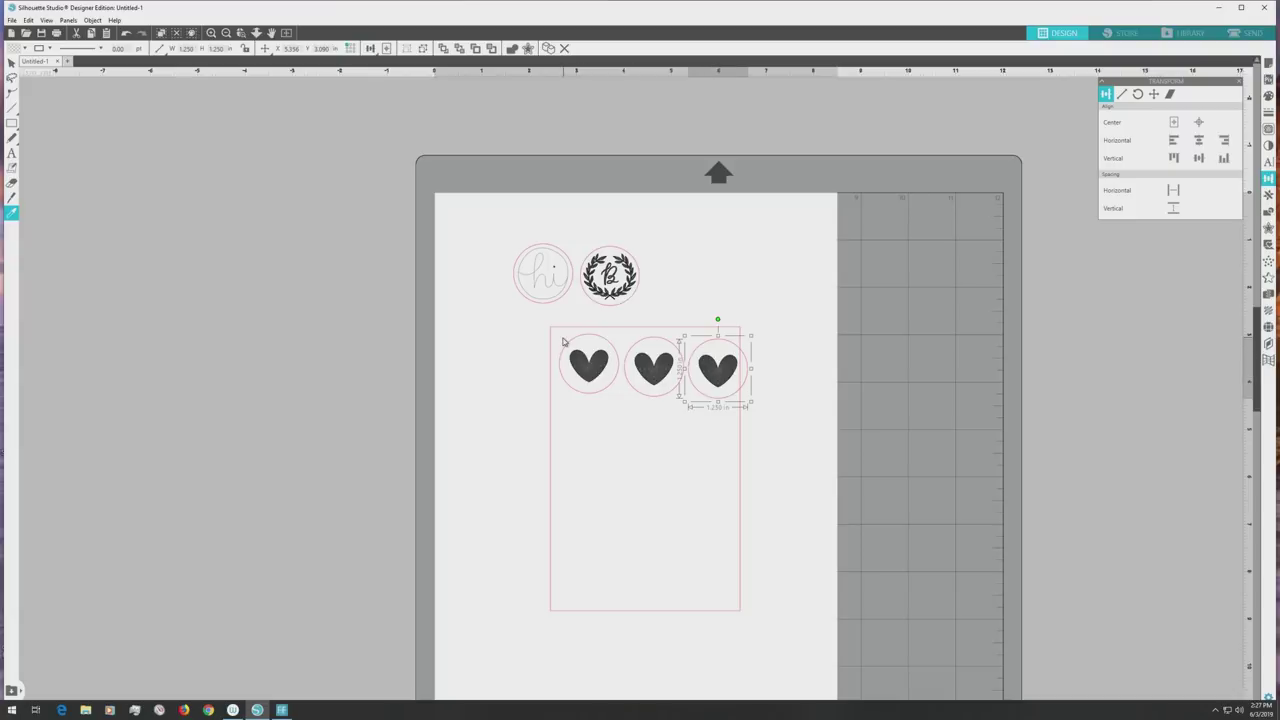
Step: Align the three circled hearts in a level row and space them evenly horizontally
{"action": "left_click_drag", "start_coordinate": [561, 350], "coordinate": [727, 390]}
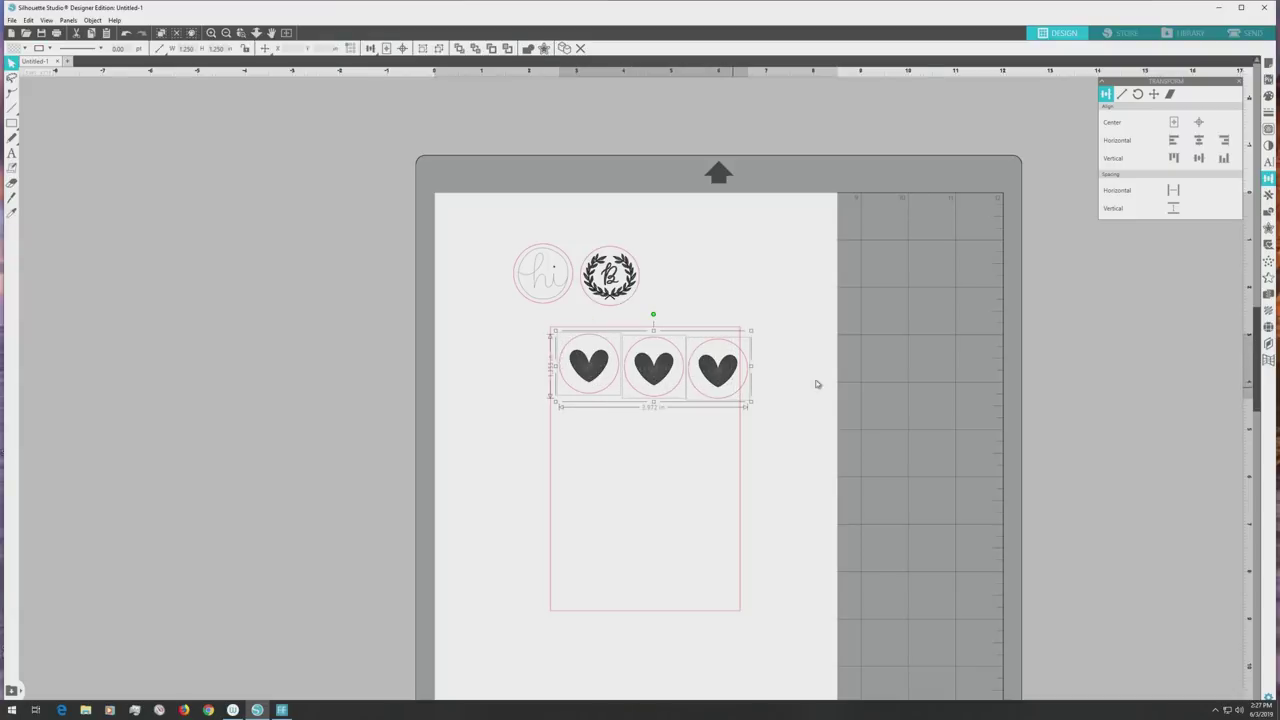
{"action": "left_click", "coordinate": [1216, 159]}
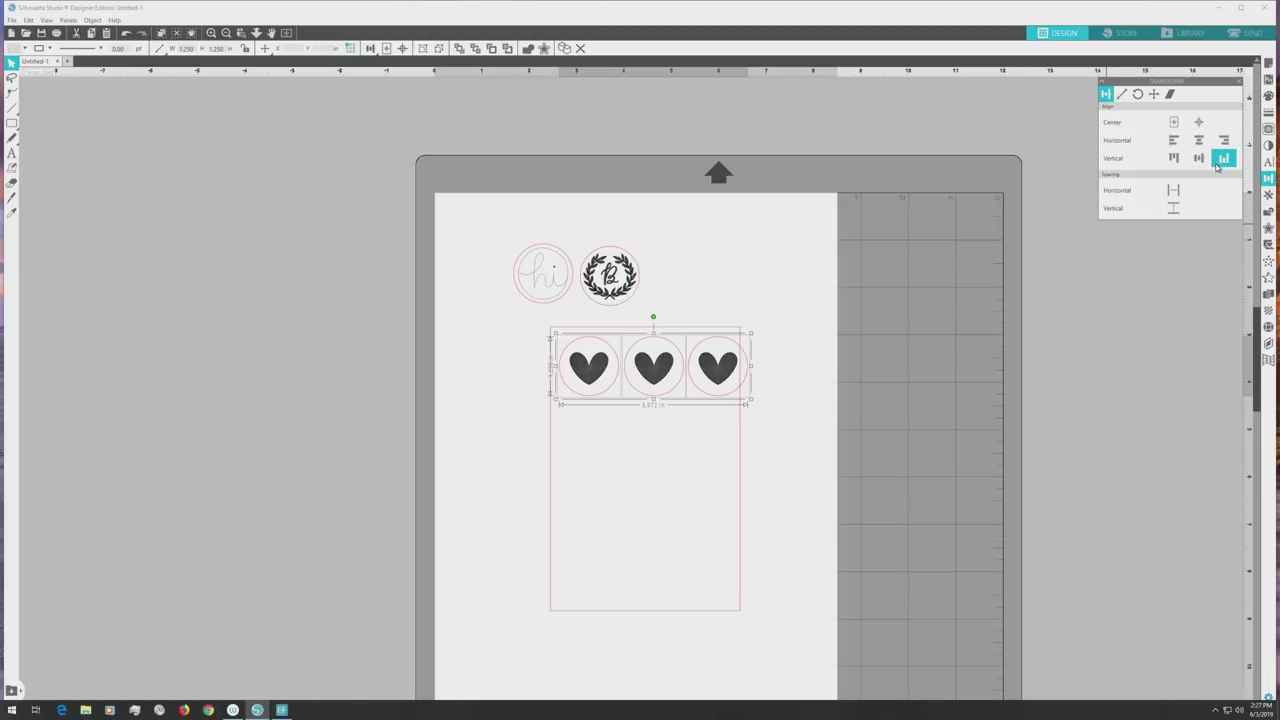
{"action": "left_click", "coordinate": [1173, 199]}
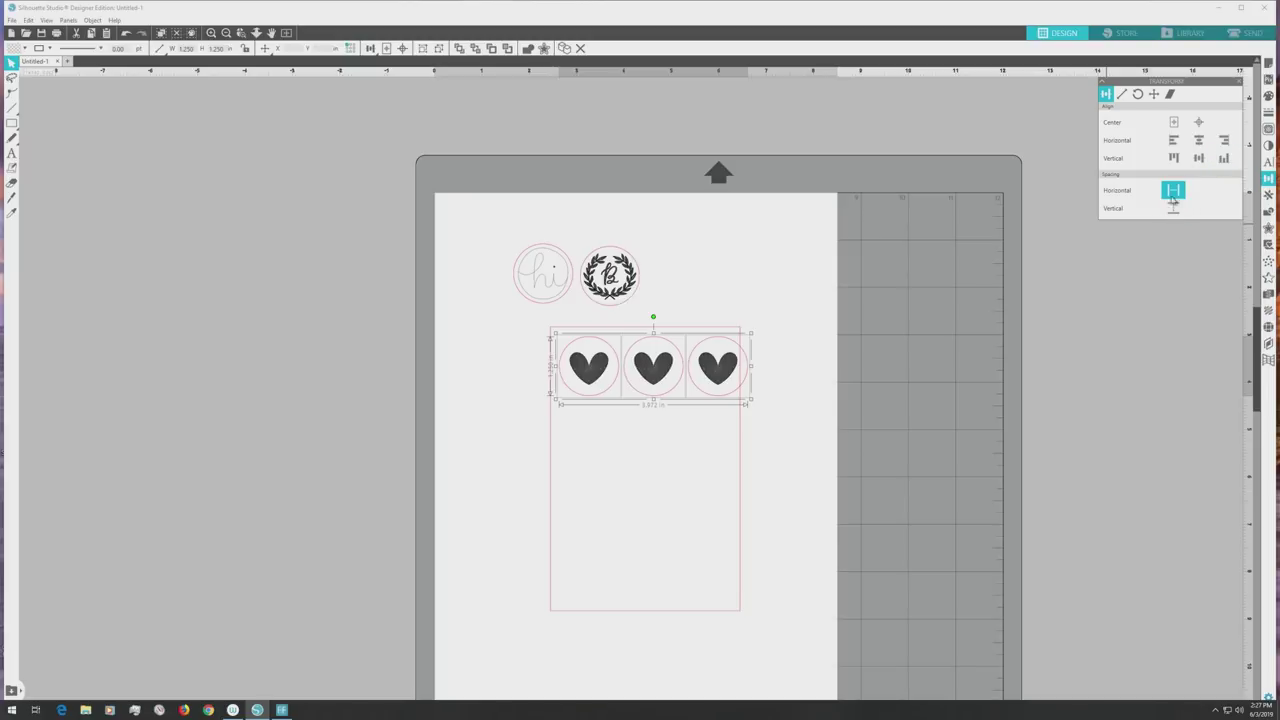
Step: Nudge the row of circled hearts horizontally to line it up with the width of the 4 by 6 in rectangle
{"action": "key", "text": "Left"}
{"action": "key", "text": "Left"}
{"action": "key", "text": "Left"}
{"action": "key", "text": "Left"}
{"action": "key", "text": "Left"}
{"action": "key", "text": "Left"}
{"action": "key", "text": "Left"}
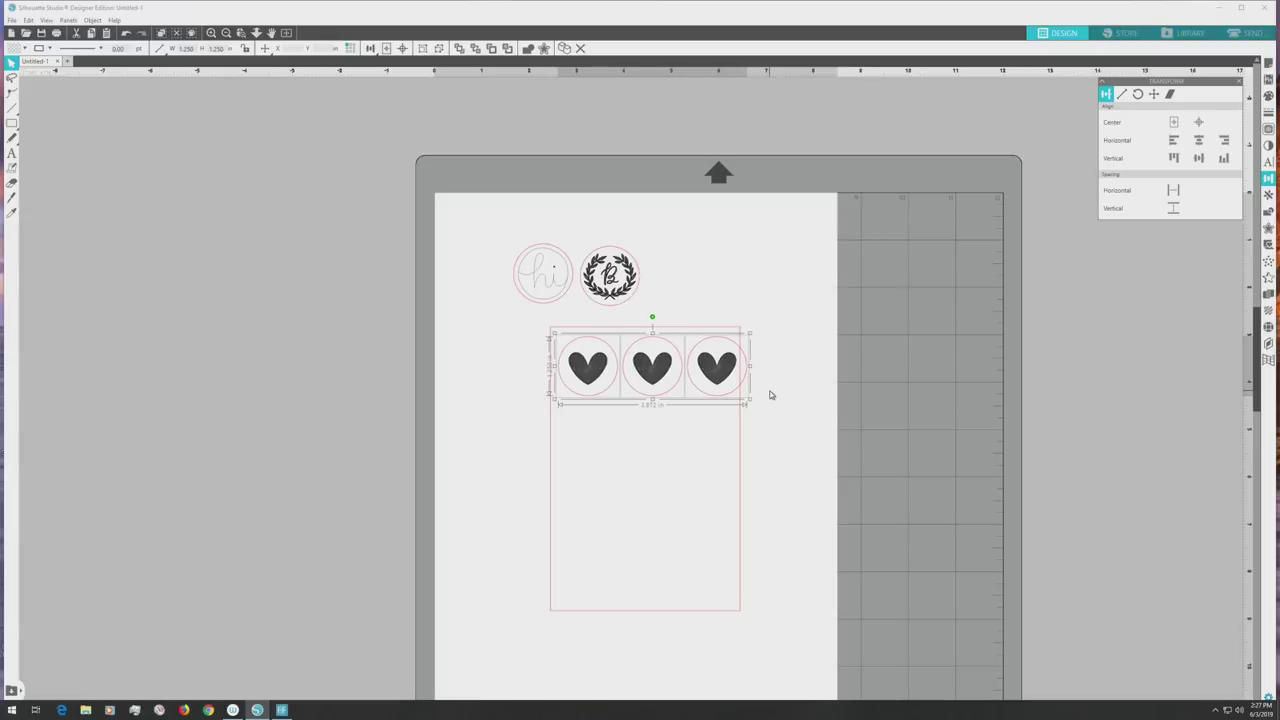
{"action": "key", "text": "Left"}
{"action": "key", "text": "Left"}
{"action": "key", "text": "Left"}
{"action": "key", "text": "Left"}
{"action": "key", "text": "Left"}
{"action": "key", "text": "Left"}
{"action": "key", "text": "Left"}
{"action": "key", "text": "Left"}
{"action": "key", "text": "Left"}
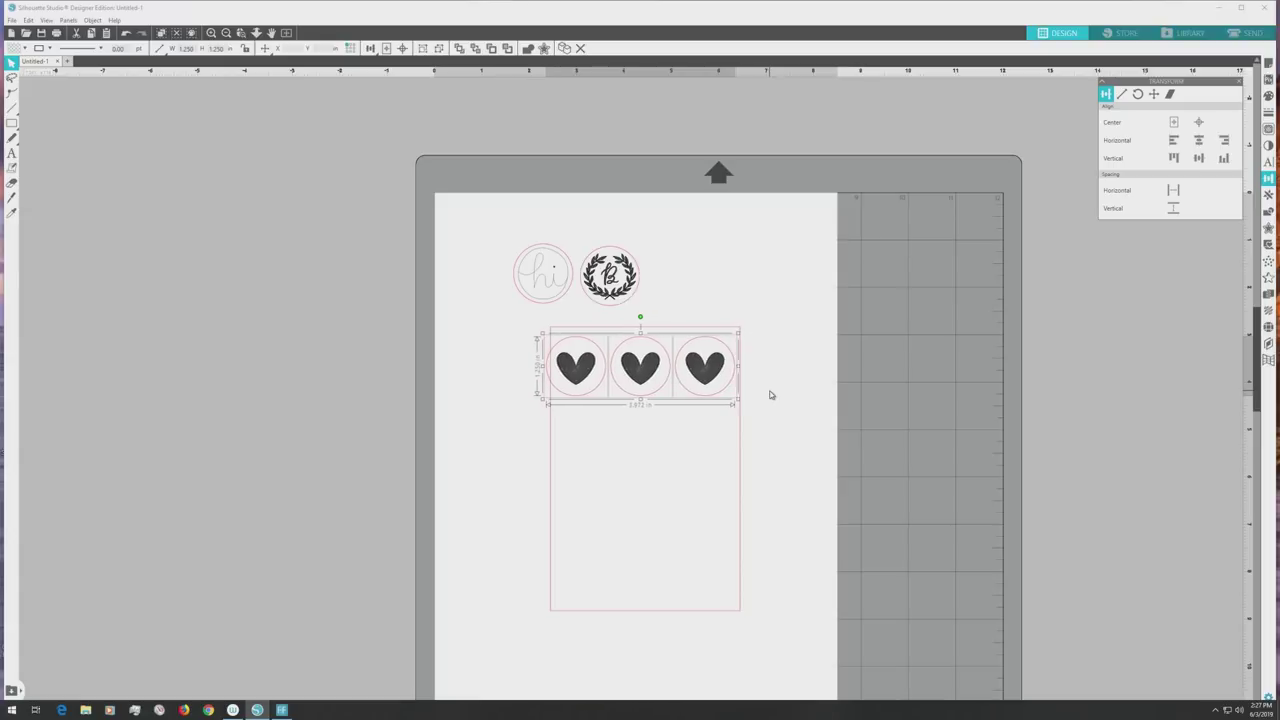
{"action": "key", "text": "Right"}
{"action": "key", "text": "Right"}
{"action": "key", "text": "Right"}
{"action": "key", "text": "Right"}
{"action": "key", "text": "Right"}
{"action": "key", "text": "Right"}
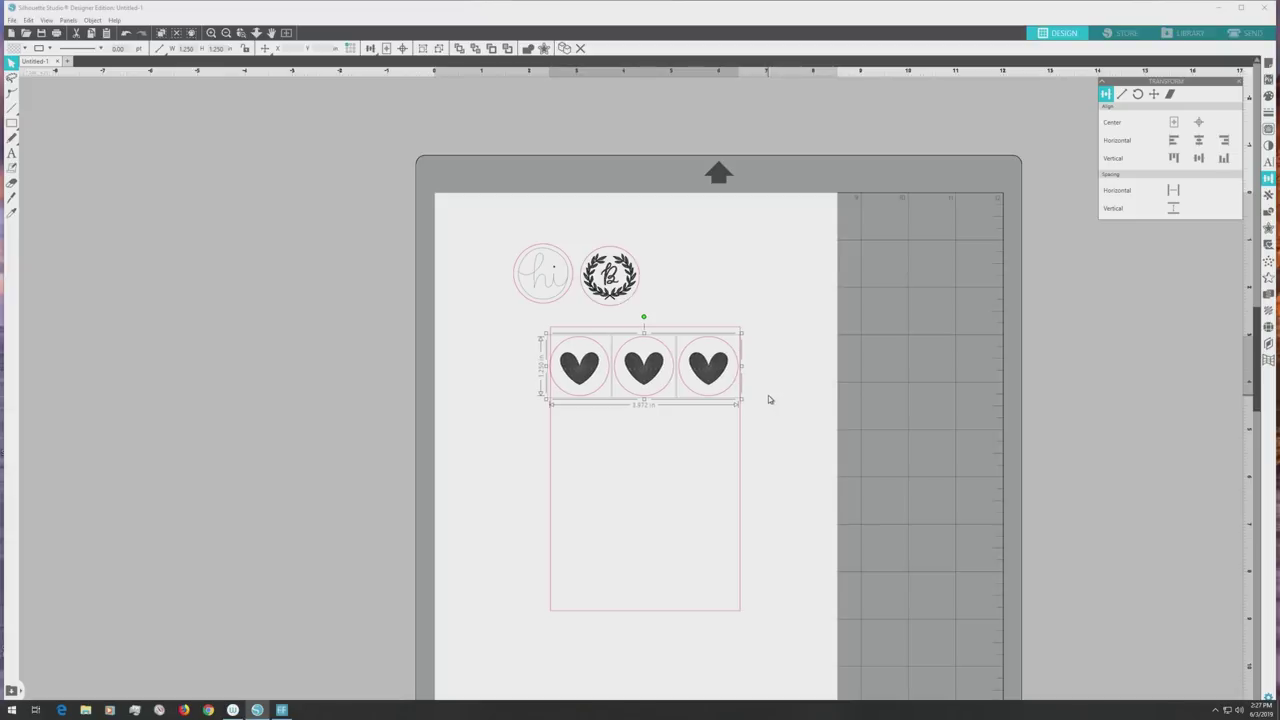
{"action": "key", "text": "Right"}
{"action": "key", "text": "Right"}
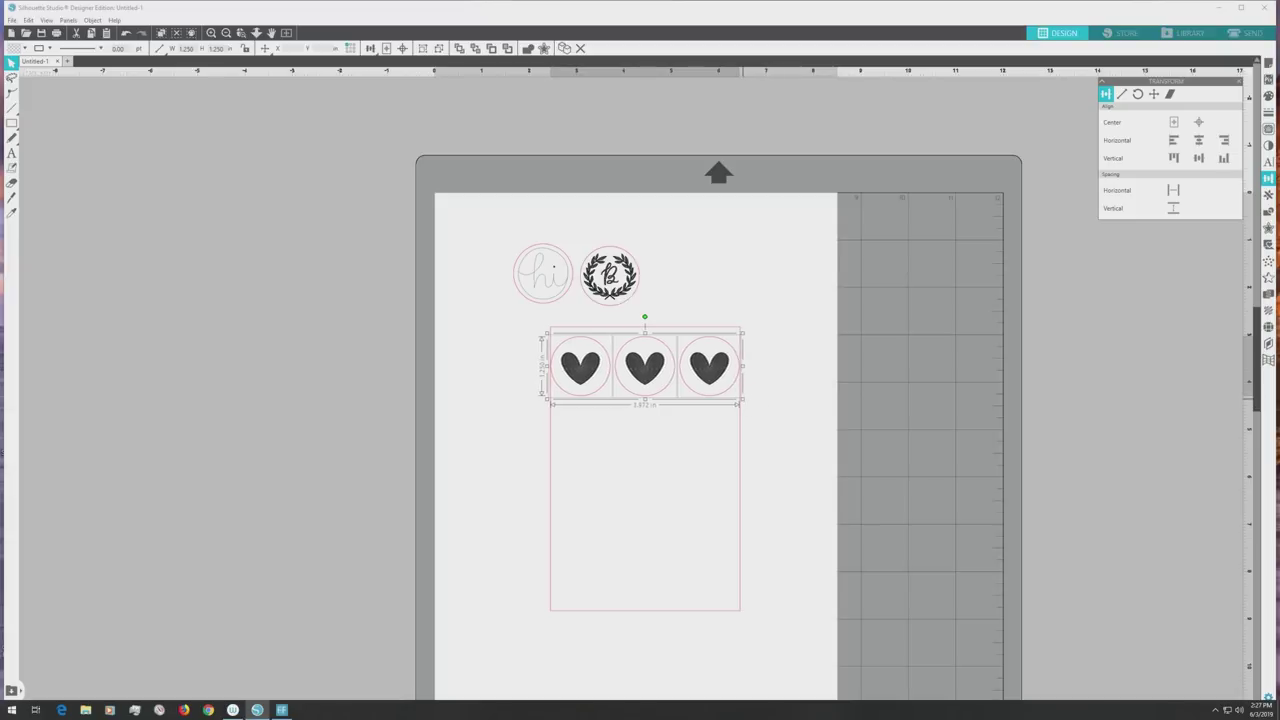
Step: Scale the heart row down to about 3.74 in wide and center it horizontally inside the rectangle
{"action": "left_click_drag", "start_coordinate": [731, 392], "coordinate": [731, 398]}
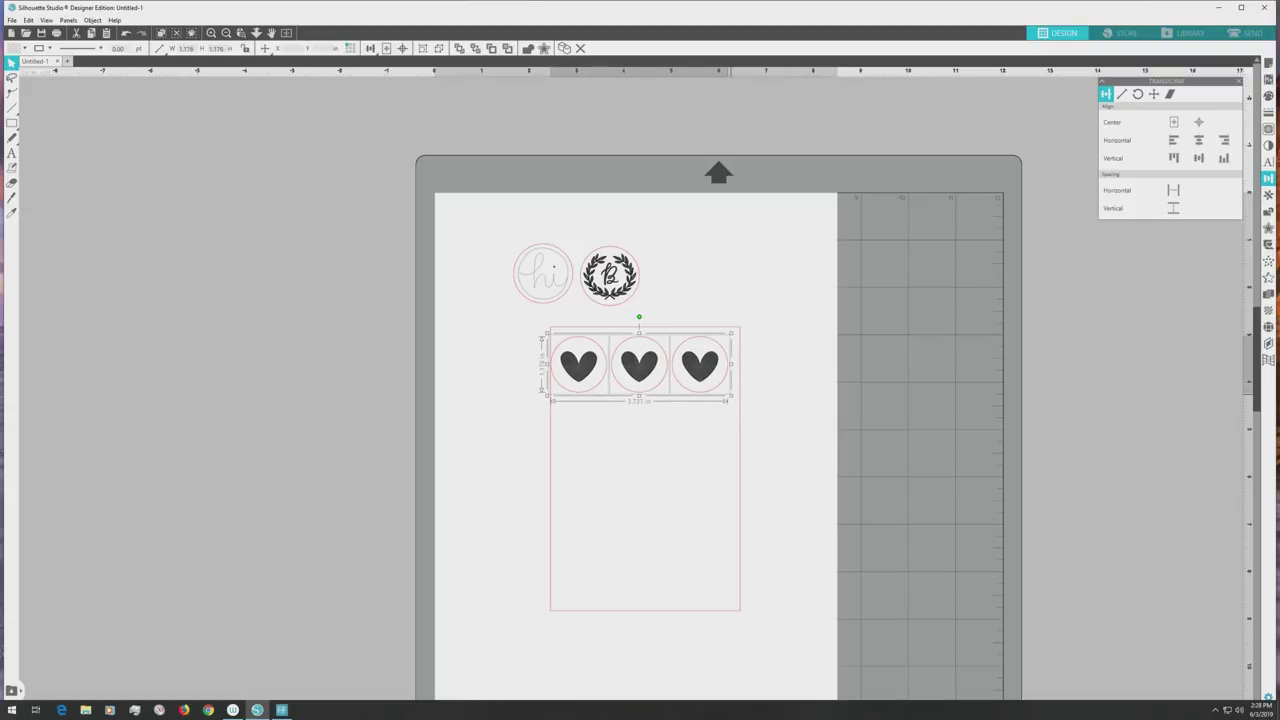
{"action": "left_click_drag", "start_coordinate": [639, 368], "coordinate": [646, 369]}
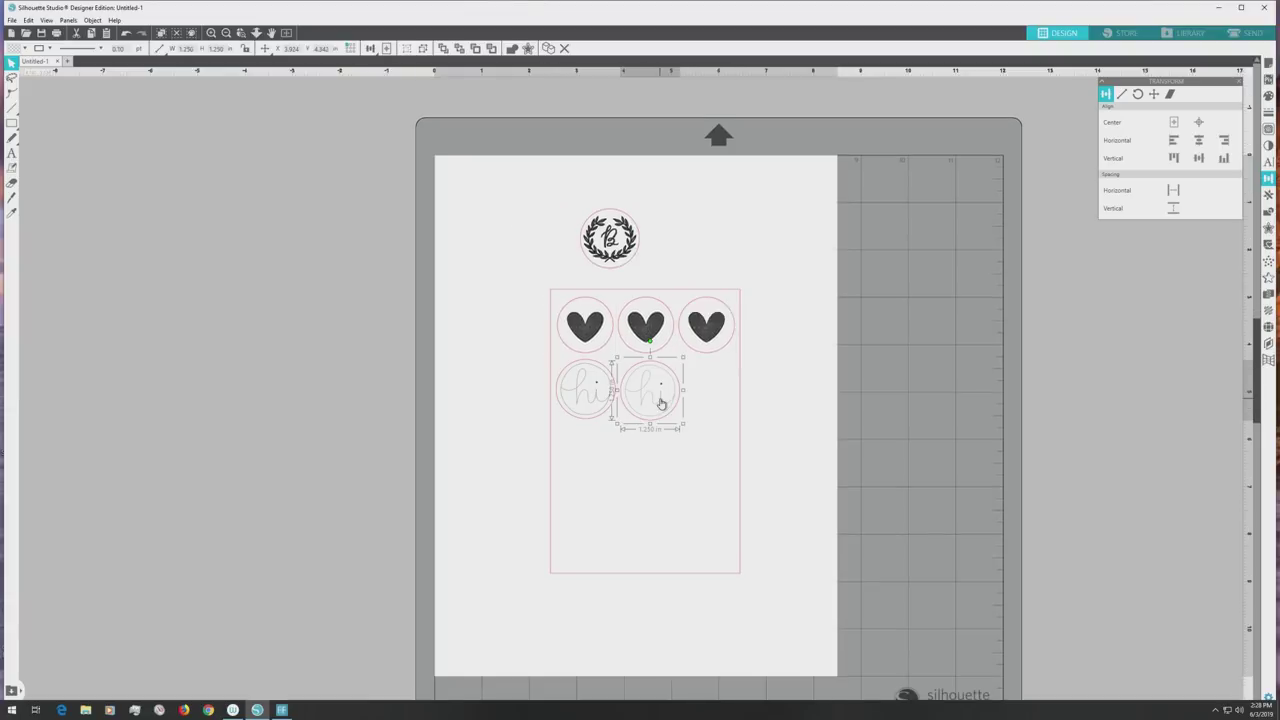
Step: Complete the second row with three circled hi designs and place a duplicate of that row below the wreath row
{"action": "left_click_drag", "start_coordinate": [659, 402], "coordinate": [615, 400]}
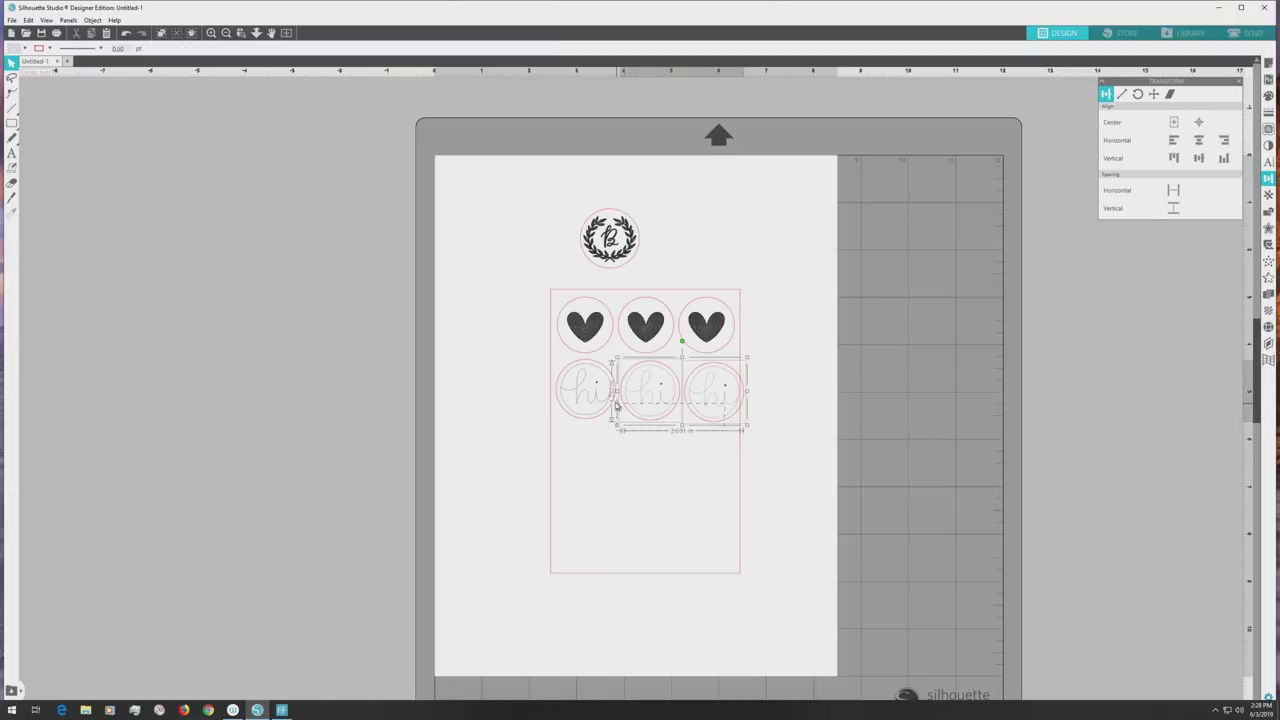
{"action": "left_click", "coordinate": [615, 403], "text": "shift"}
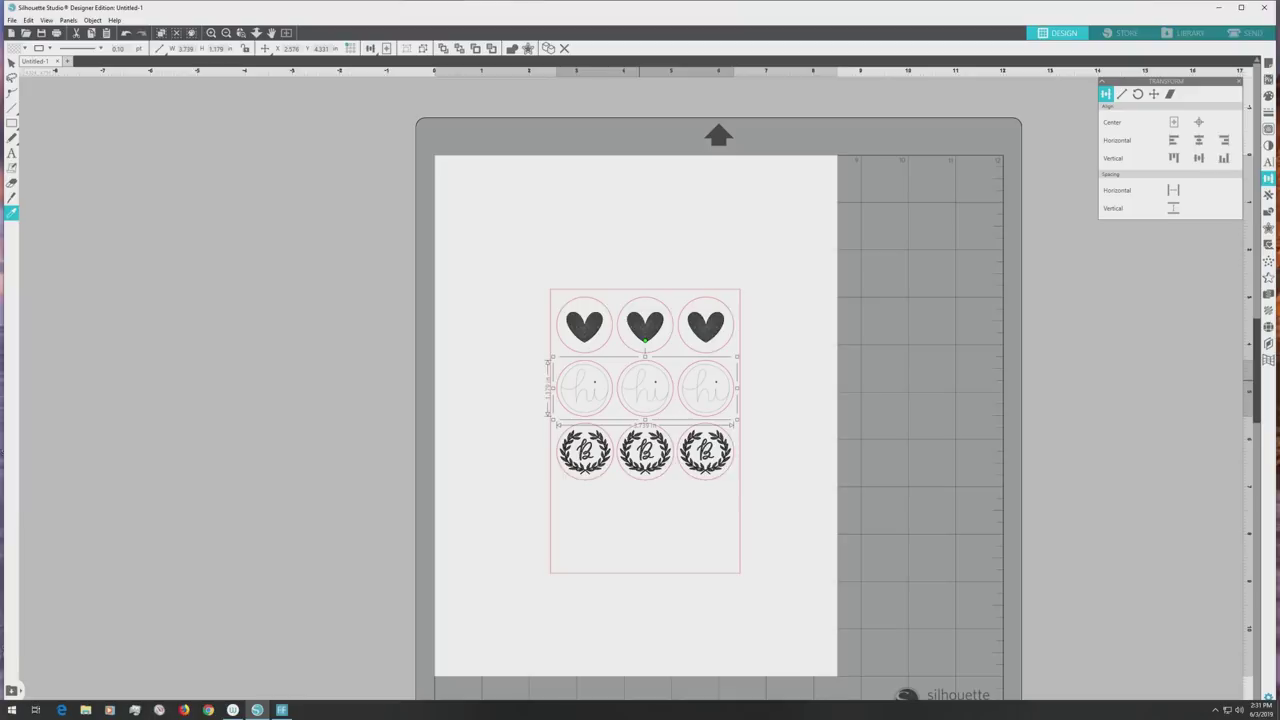
{"action": "left_click_drag", "start_coordinate": [668, 415], "coordinate": [654, 537]}
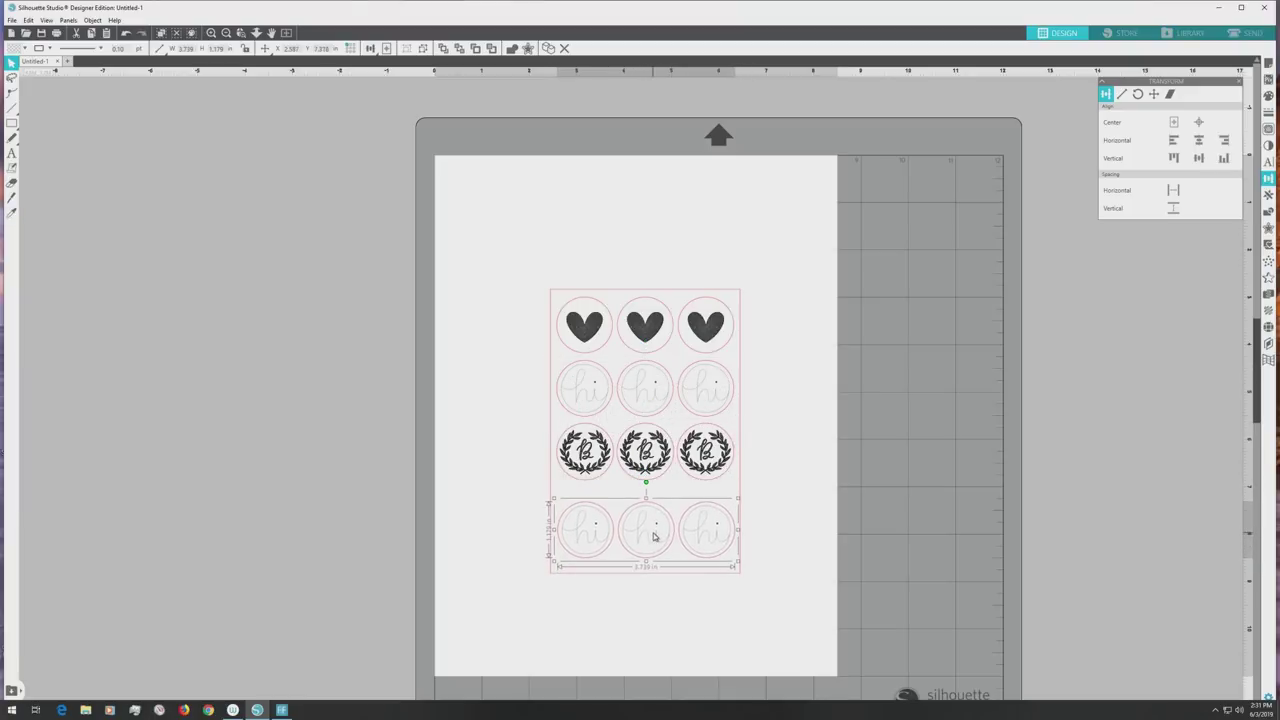
Step: Space the four rows of circled designs evenly in the vertical direction
{"action": "left_click", "coordinate": [789, 510]}
{"action": "key", "text": "ctrl+a"}
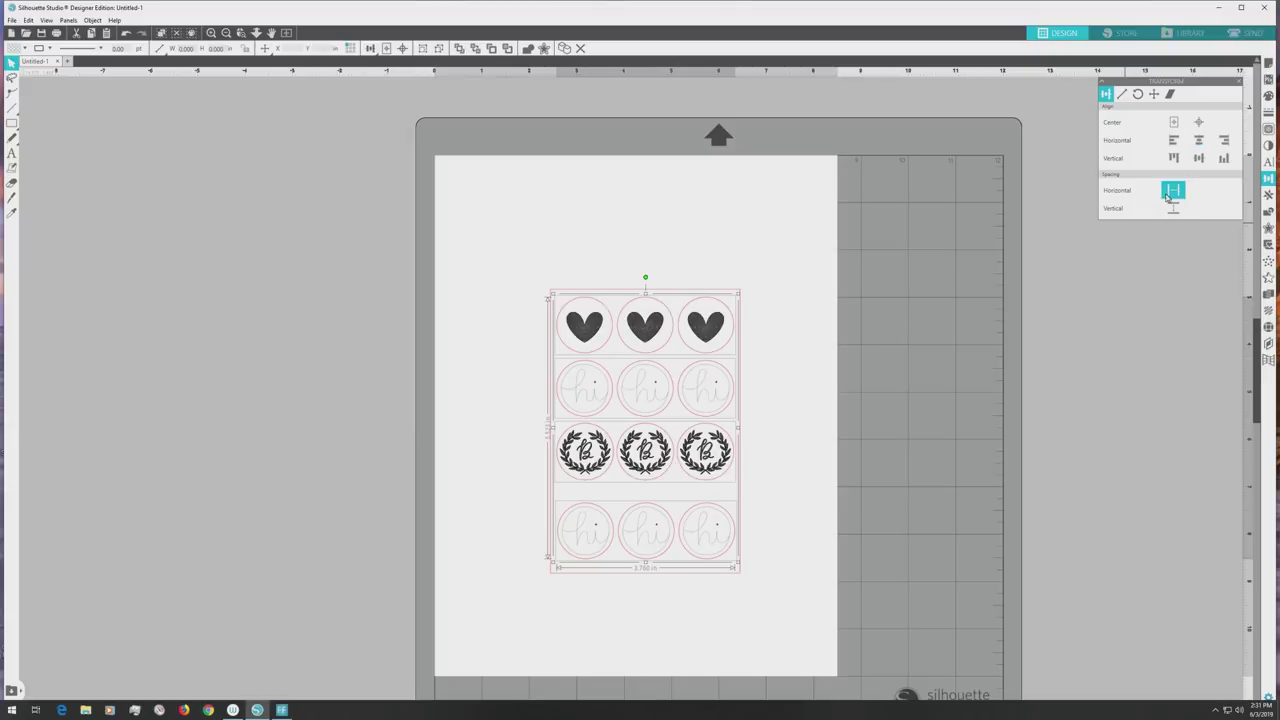
{"action": "left_click", "coordinate": [1172, 208]}
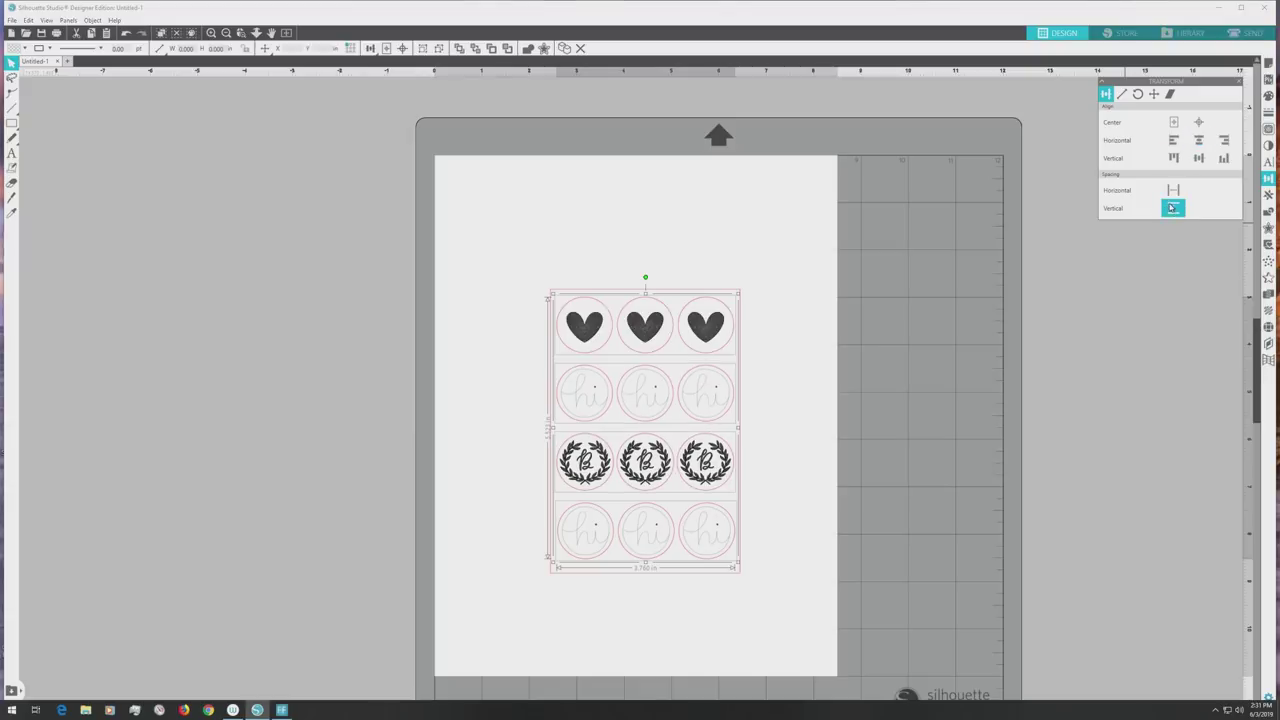
Step: Group the four rows of circled designs into a single object, leaving out the surrounding rectangle
{"action": "left_click", "coordinate": [824, 424]}
{"action": "left_click_drag", "start_coordinate": [506, 256], "coordinate": [757, 606]}
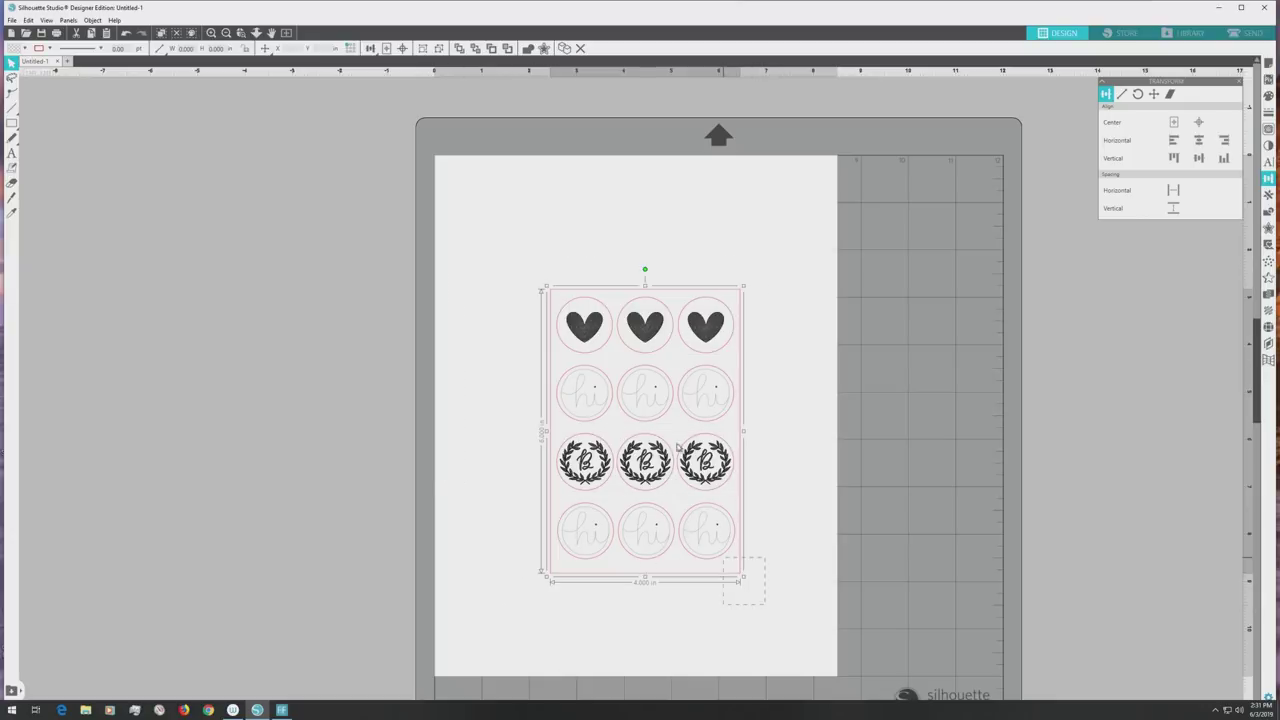
{"action": "left_click", "coordinate": [609, 293]}
{"action": "left_click", "coordinate": [12, 212]}
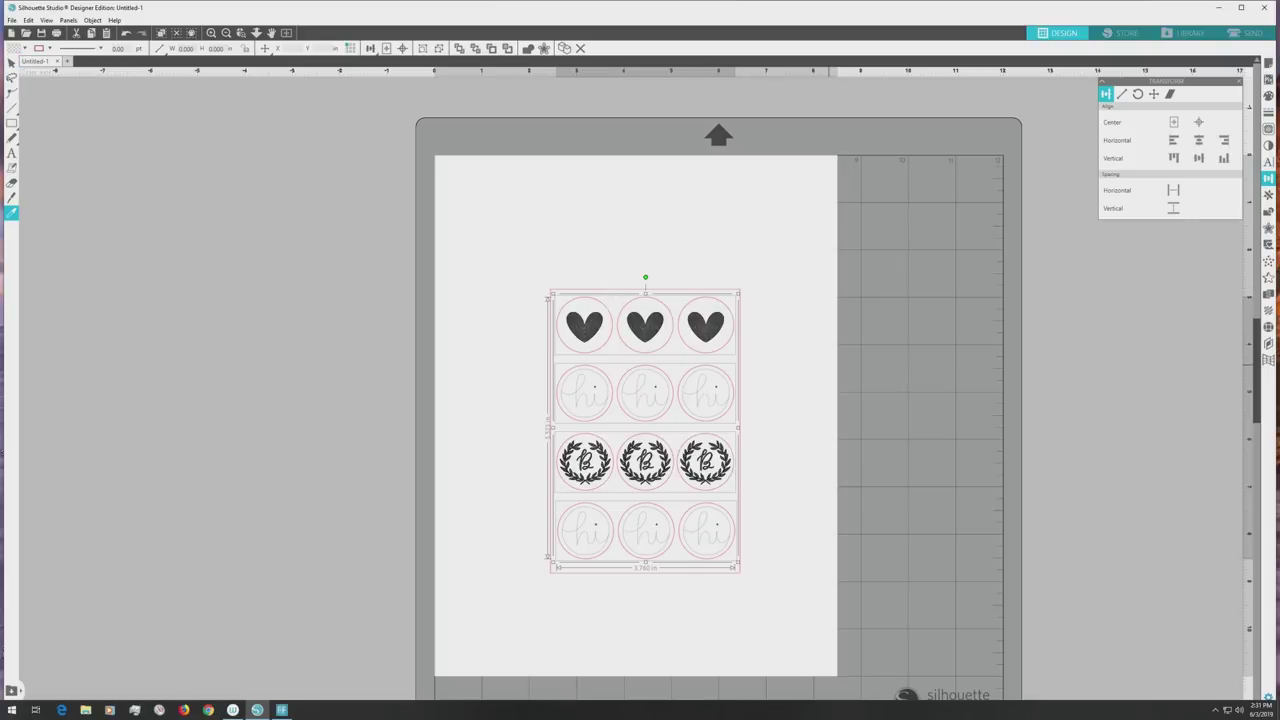
{"action": "left_click", "coordinate": [12, 62]}
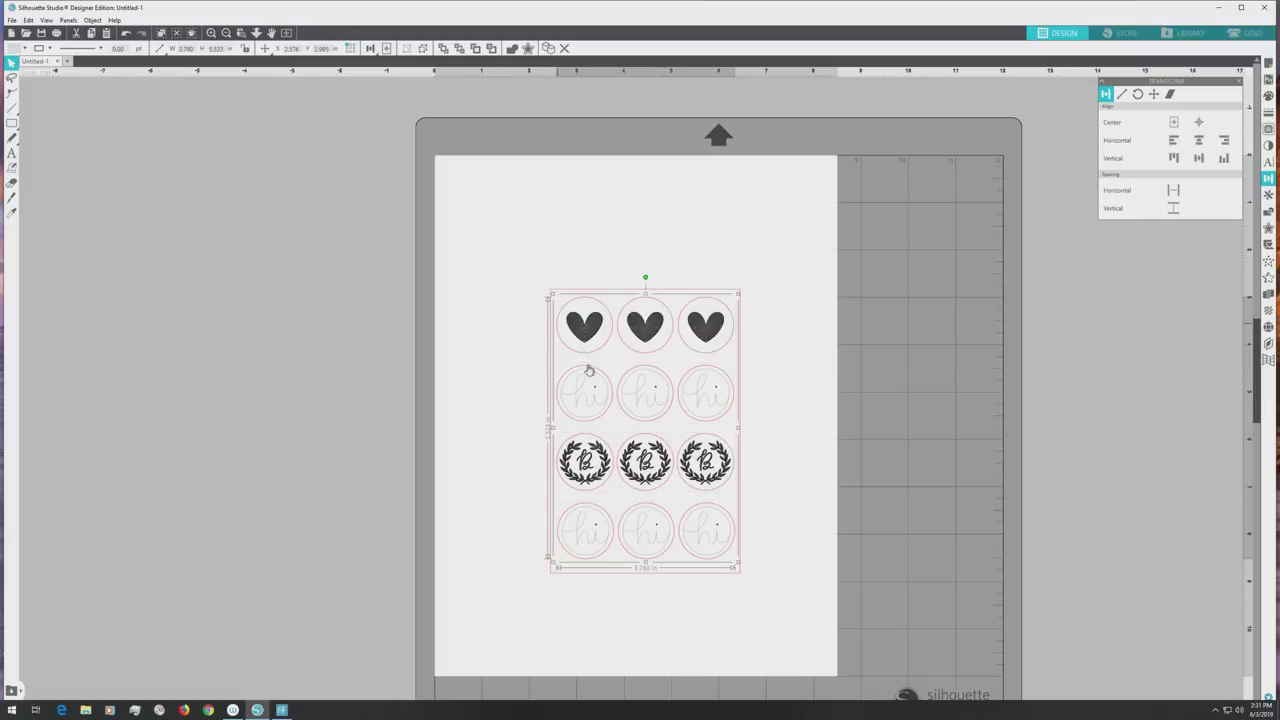
Step: Center the grouped designs and the 4 by 6 in rectangle on each other
{"action": "left_click", "coordinate": [512, 268]}
{"action": "left_click_drag", "start_coordinate": [512, 268], "coordinate": [812, 628]}
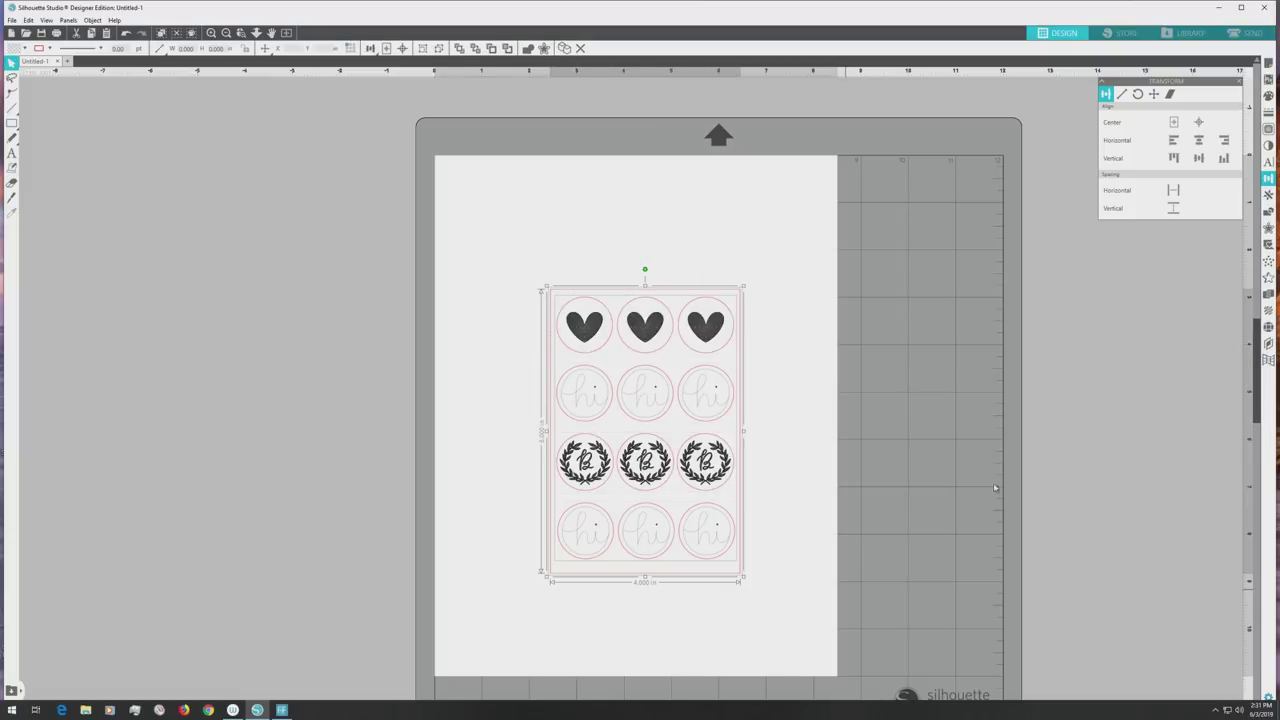
{"action": "left_click", "coordinate": [1197, 147]}
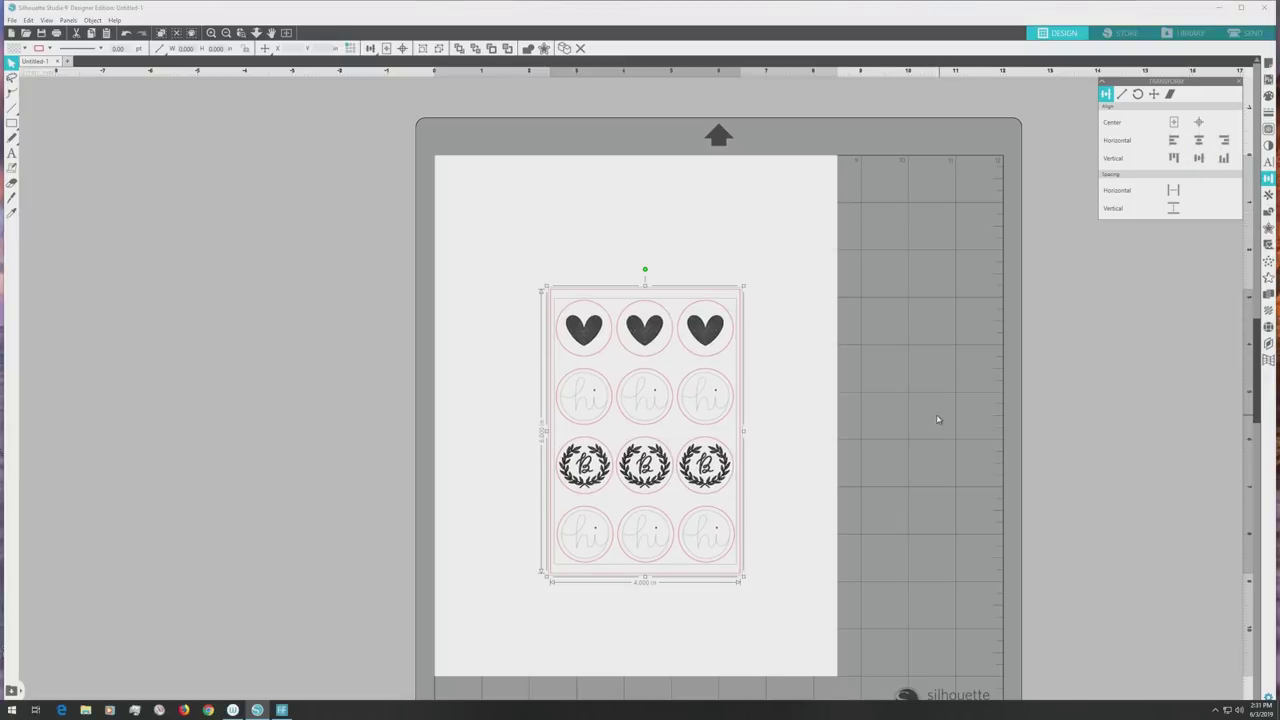
{"action": "left_click", "coordinate": [841, 456]}
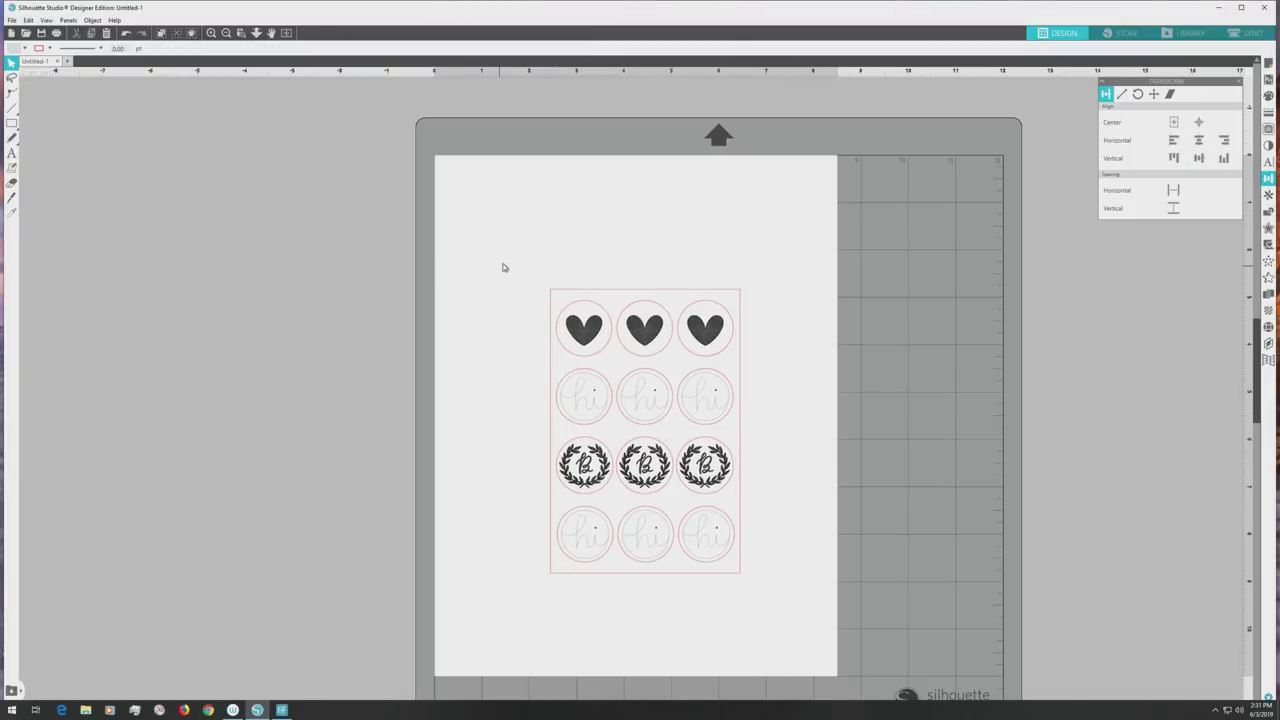
Step: Group the designs with their rectangle and move the whole sheet to the page's upper-left corner
{"action": "left_click_drag", "start_coordinate": [511, 260], "coordinate": [774, 577]}
{"action": "left_click", "coordinate": [12, 212]}
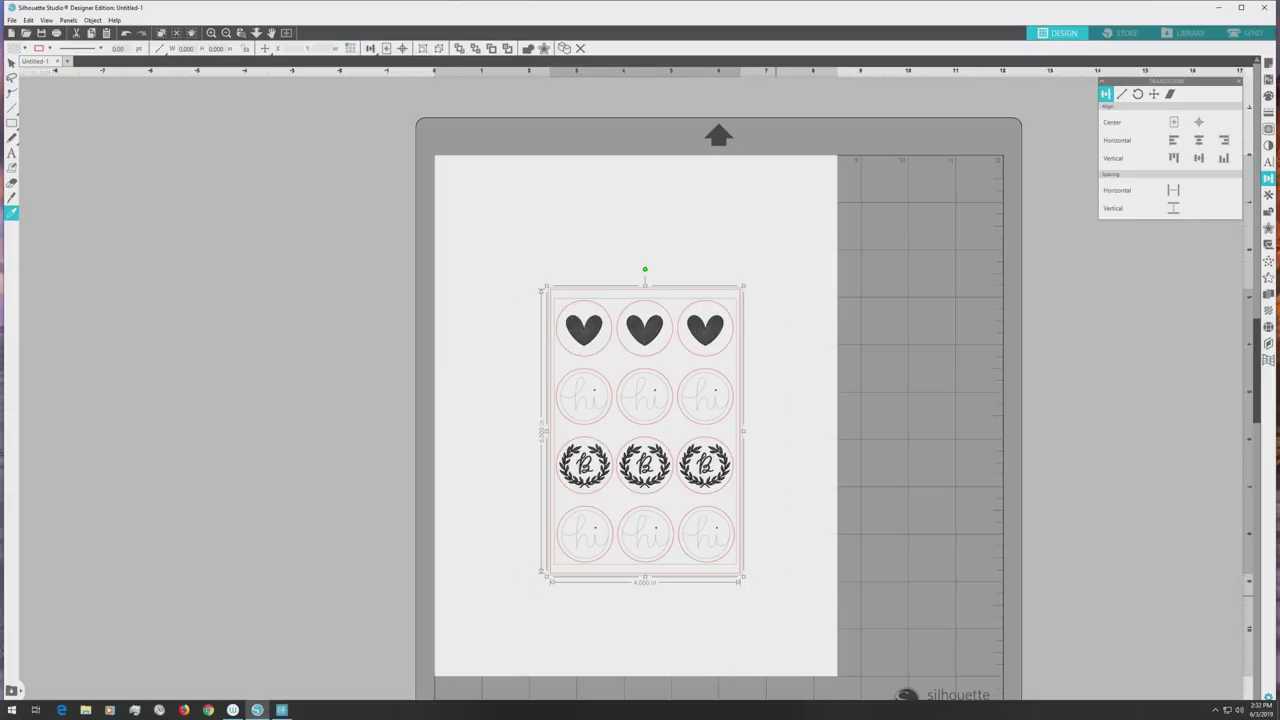
{"action": "left_click", "coordinate": [12, 62]}
{"action": "left_click_drag", "start_coordinate": [705, 470], "coordinate": [598, 343]}
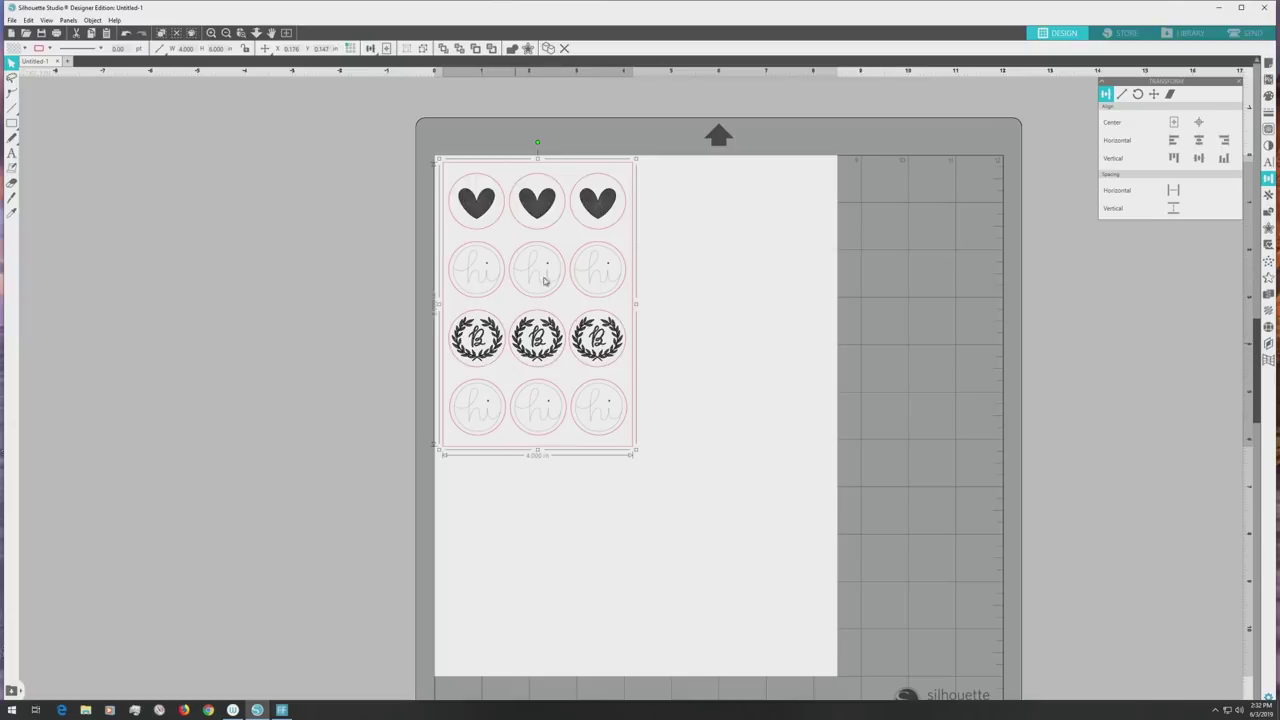
Step: Save the design as foil-quill-sticker-sheet in the foil quill sticker sheets - online labels folder
{"action": "key", "text": "ctrl+s"}
{"action": "type", "text": "foil-quill-sticker-sheet"}
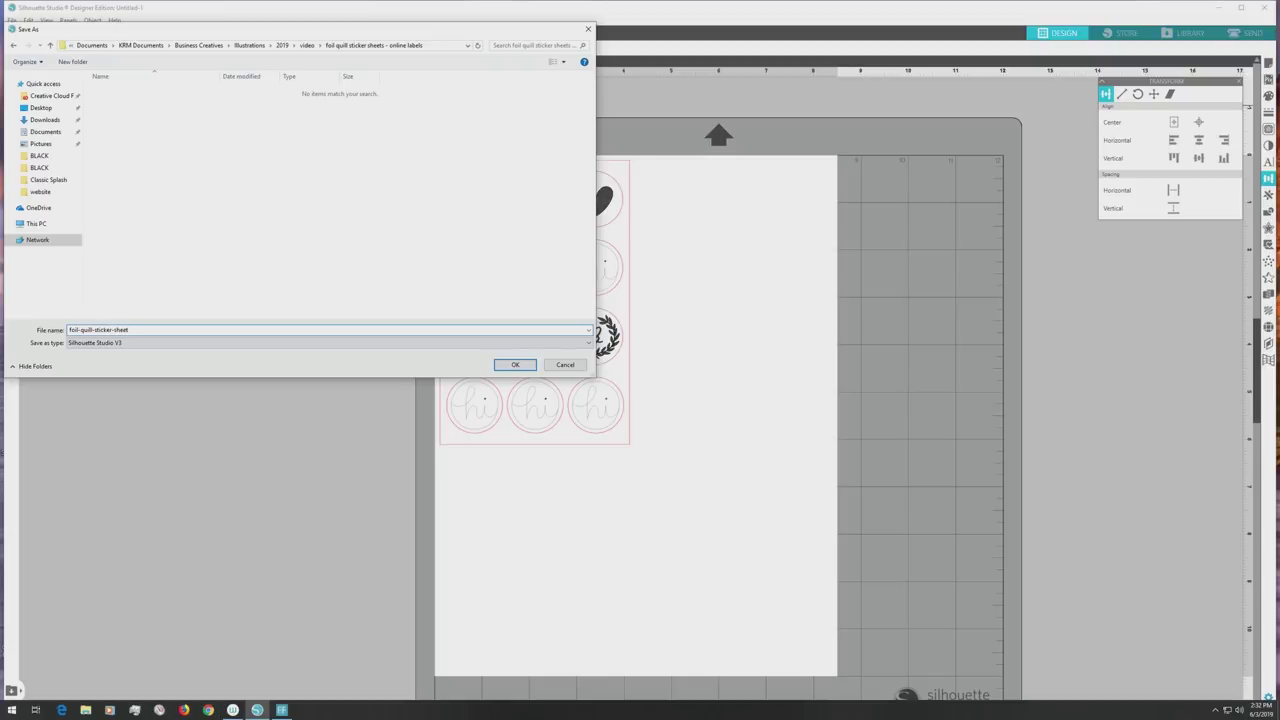
{"action": "key", "text": "Return"}
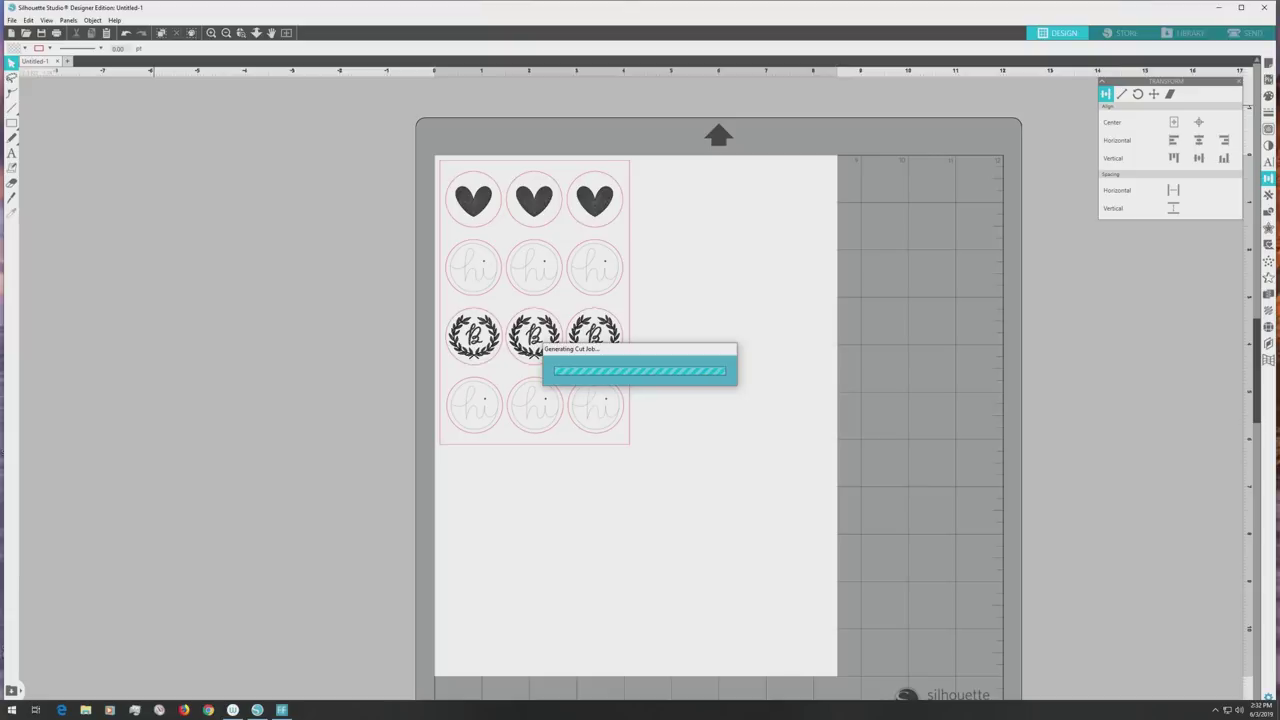
{"action": "left_click", "coordinate": [584, 379]}
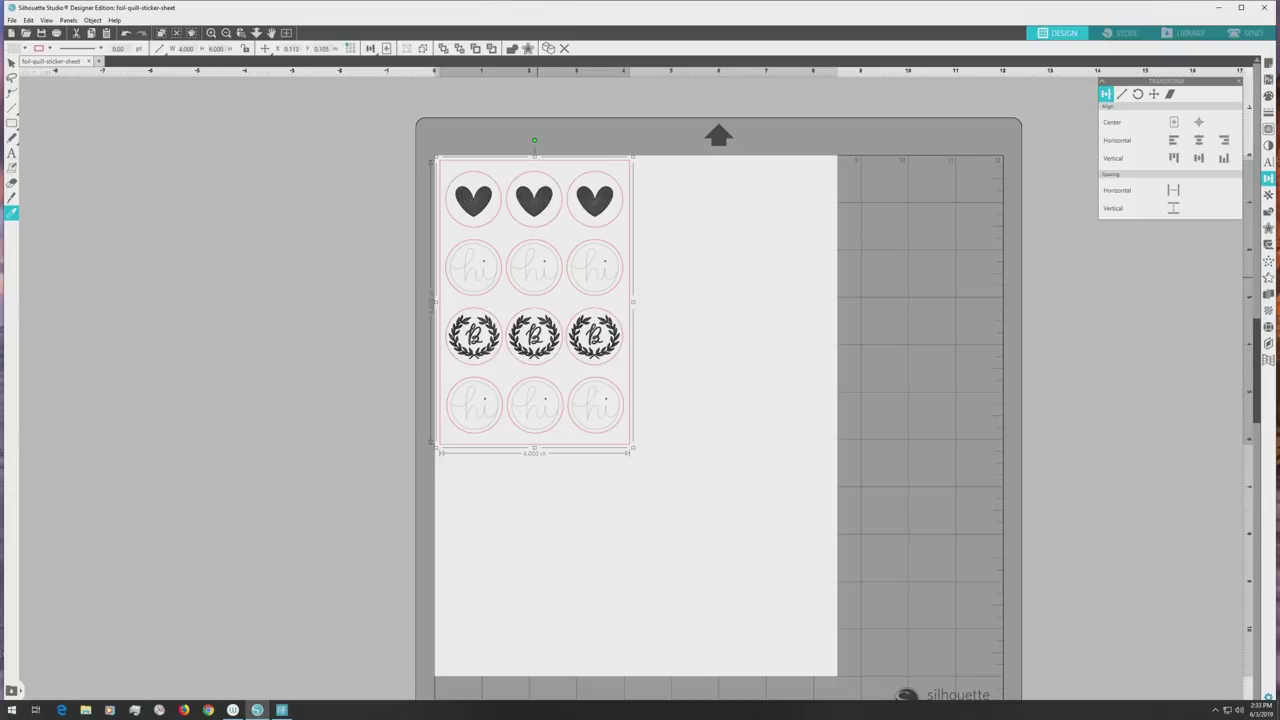
Step: Duplicate the sticker sheet and place the copy to the right of the original on the page
{"action": "key", "text": "ctrl+d"}
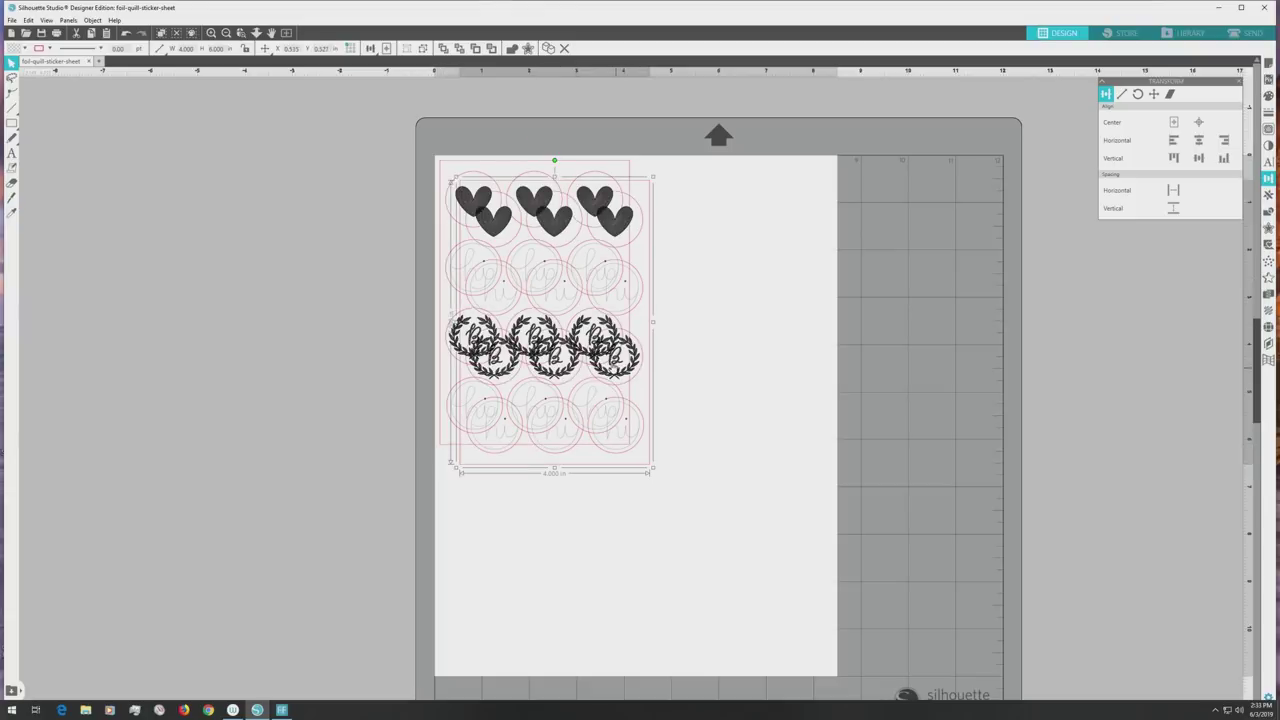
{"action": "left_click_drag", "start_coordinate": [614, 368], "coordinate": [795, 340]}
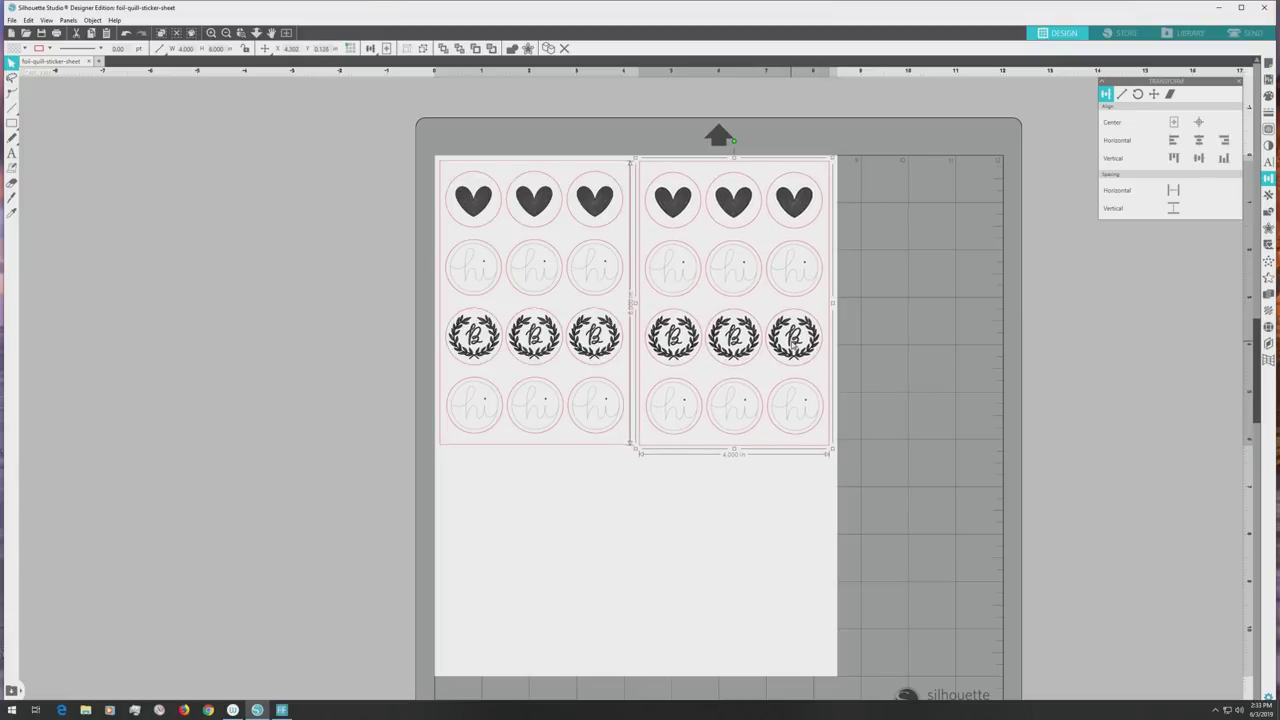
{"action": "left_click", "coordinate": [737, 509]}
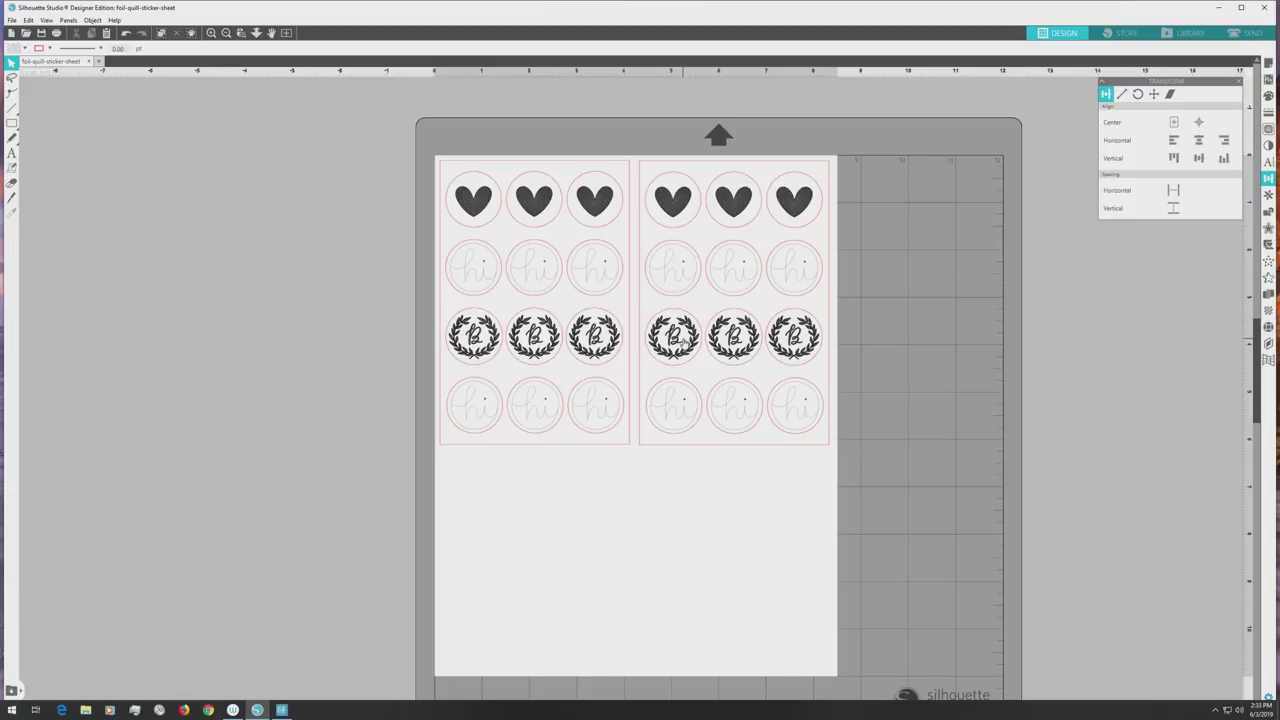
Step: Ungroup the duplicated sheet repeatedly until the hearts, designs and circles are separate objects
{"action": "left_click", "coordinate": [683, 340]}
{"action": "key", "text": "ctrl+shift+g"}
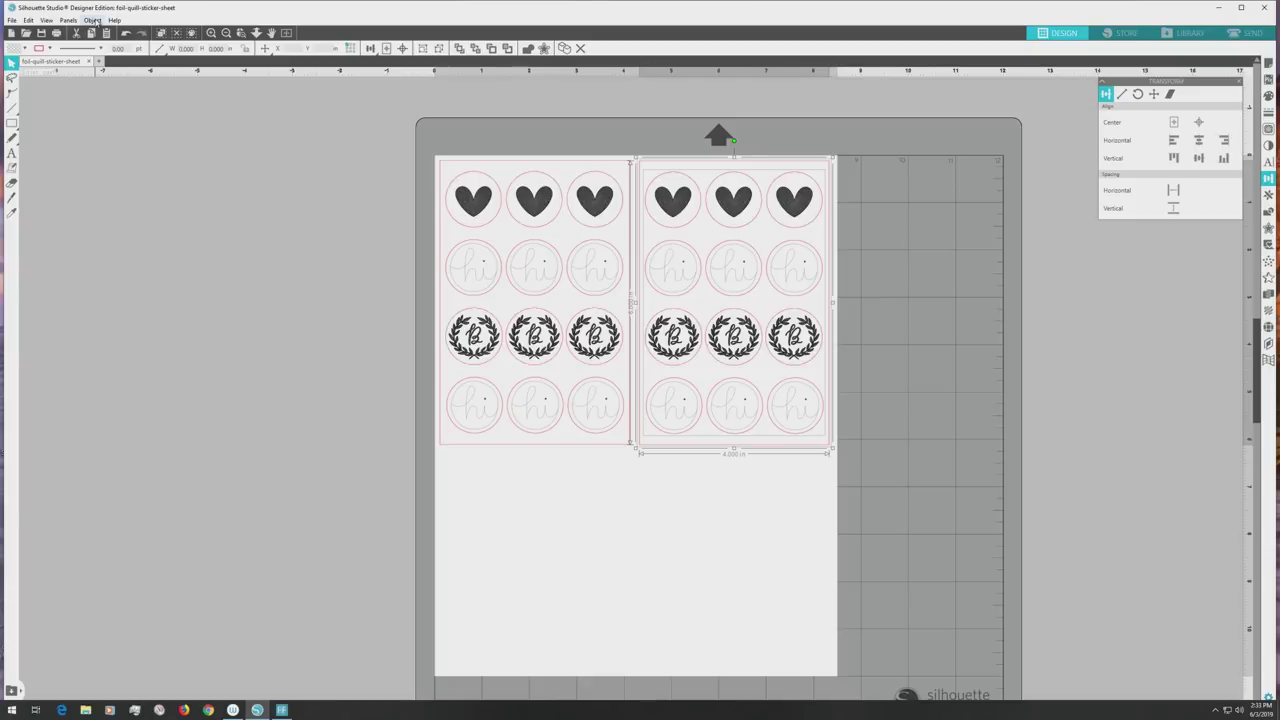
{"action": "left_click", "coordinate": [93, 20]}
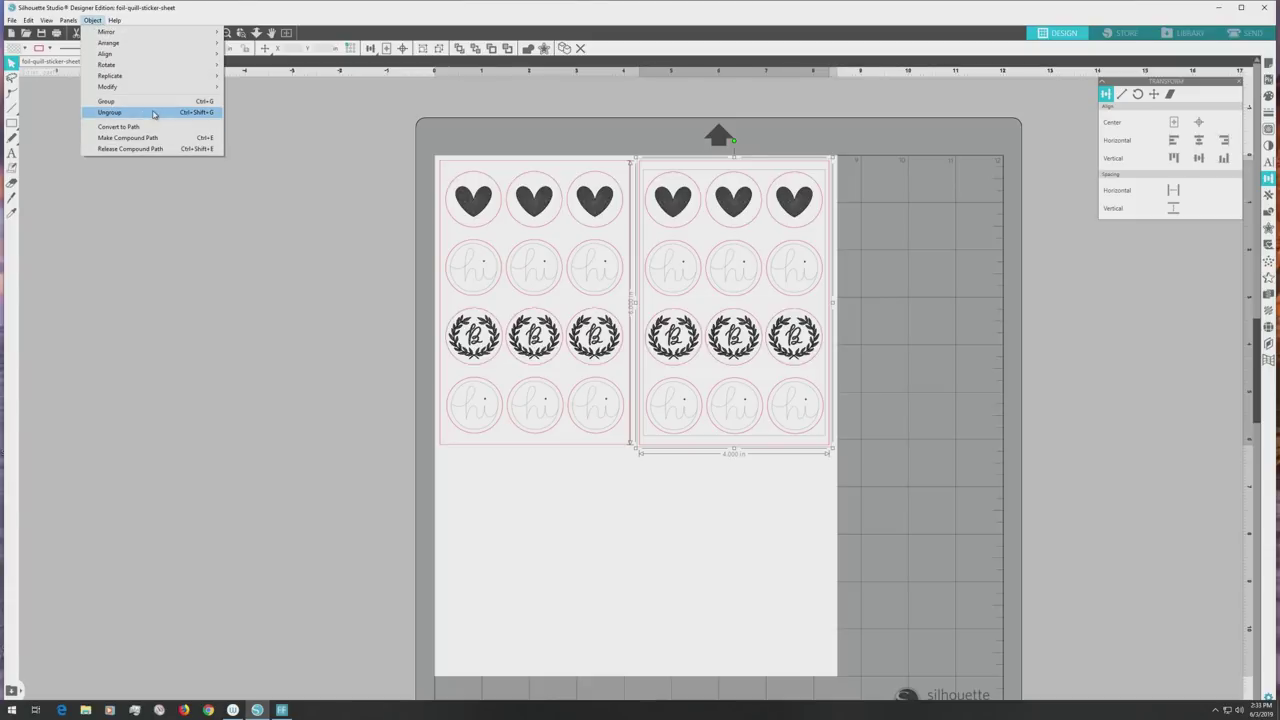
{"action": "left_click", "coordinate": [106, 112]}
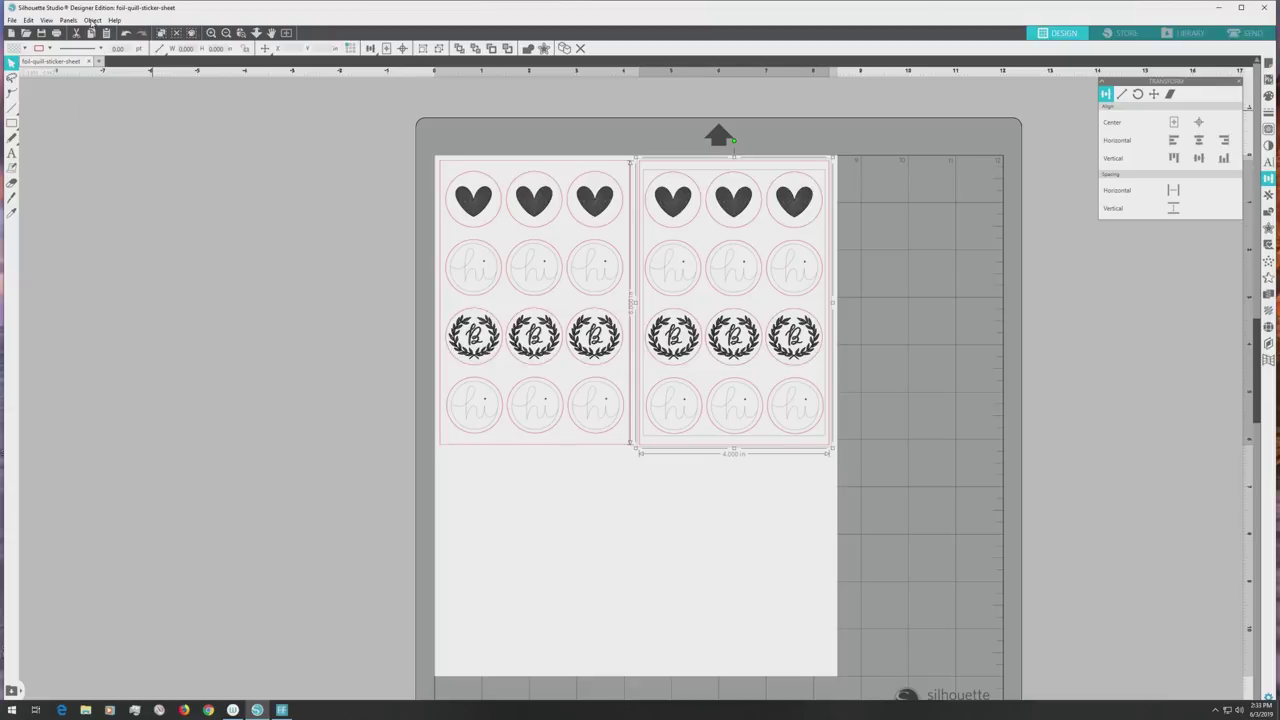
{"action": "left_click", "coordinate": [93, 20]}
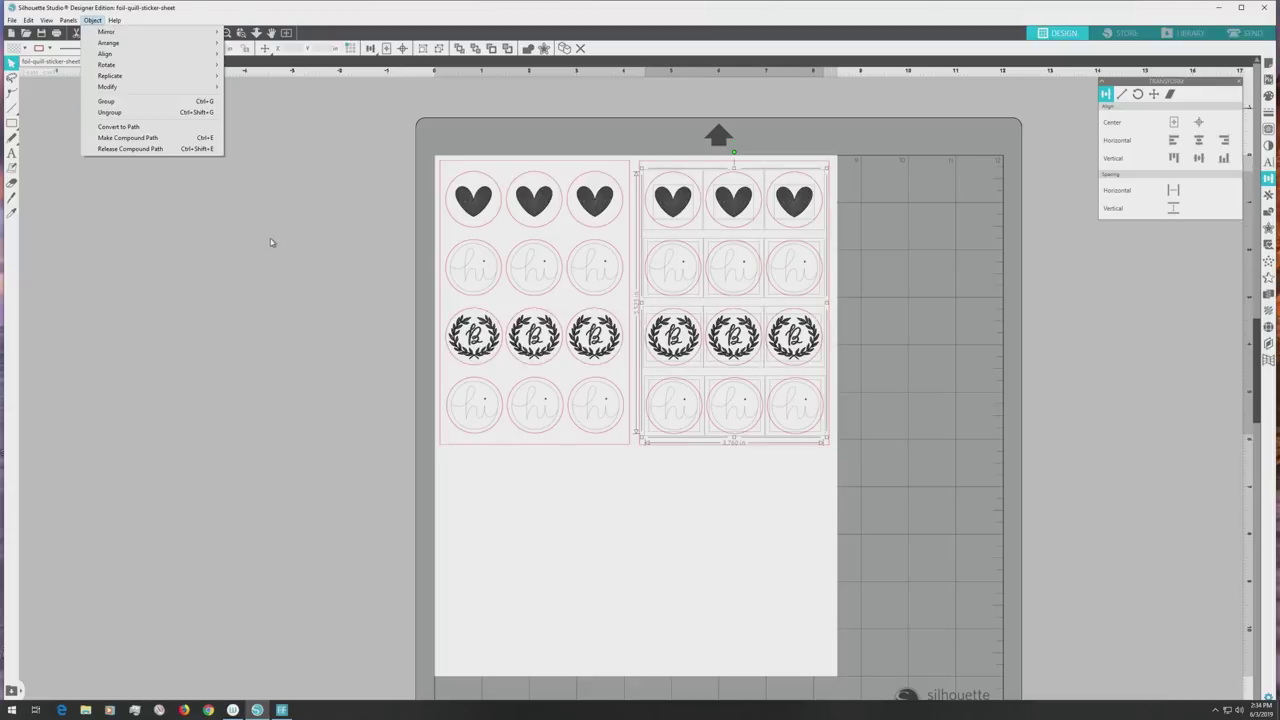
{"action": "left_click", "coordinate": [371, 246]}
Step: Change the line color of all hearts, hi designs and wreath monograms on the duplicated sheet to gray
{"action": "left_click", "coordinate": [680, 205]}
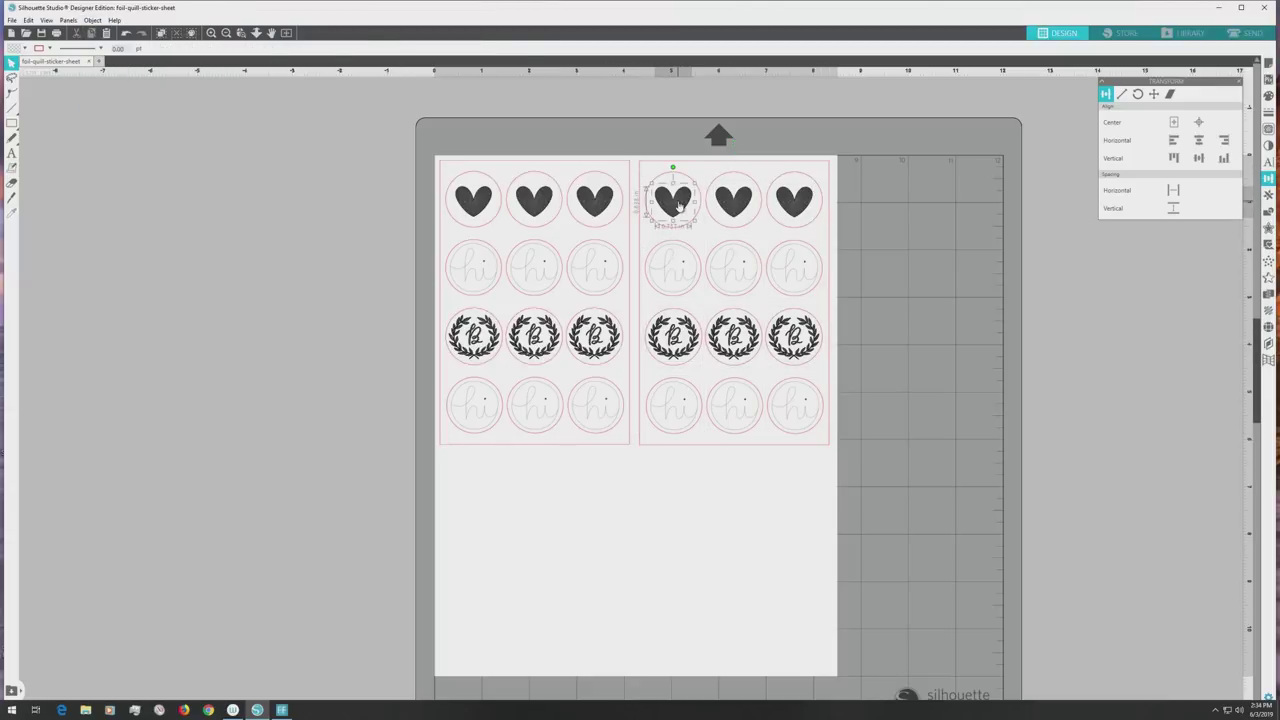
{"action": "left_click", "coordinate": [735, 207], "text": "shift"}
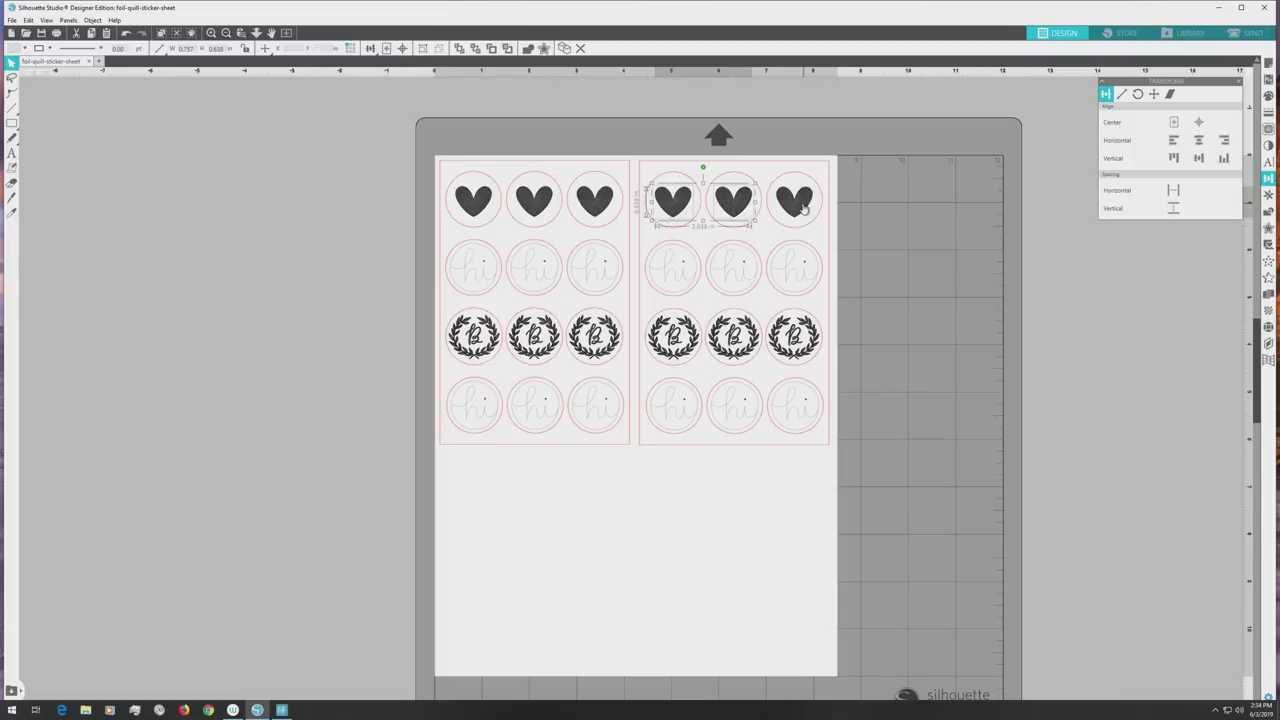
{"action": "left_click", "coordinate": [801, 207], "text": "shift"}
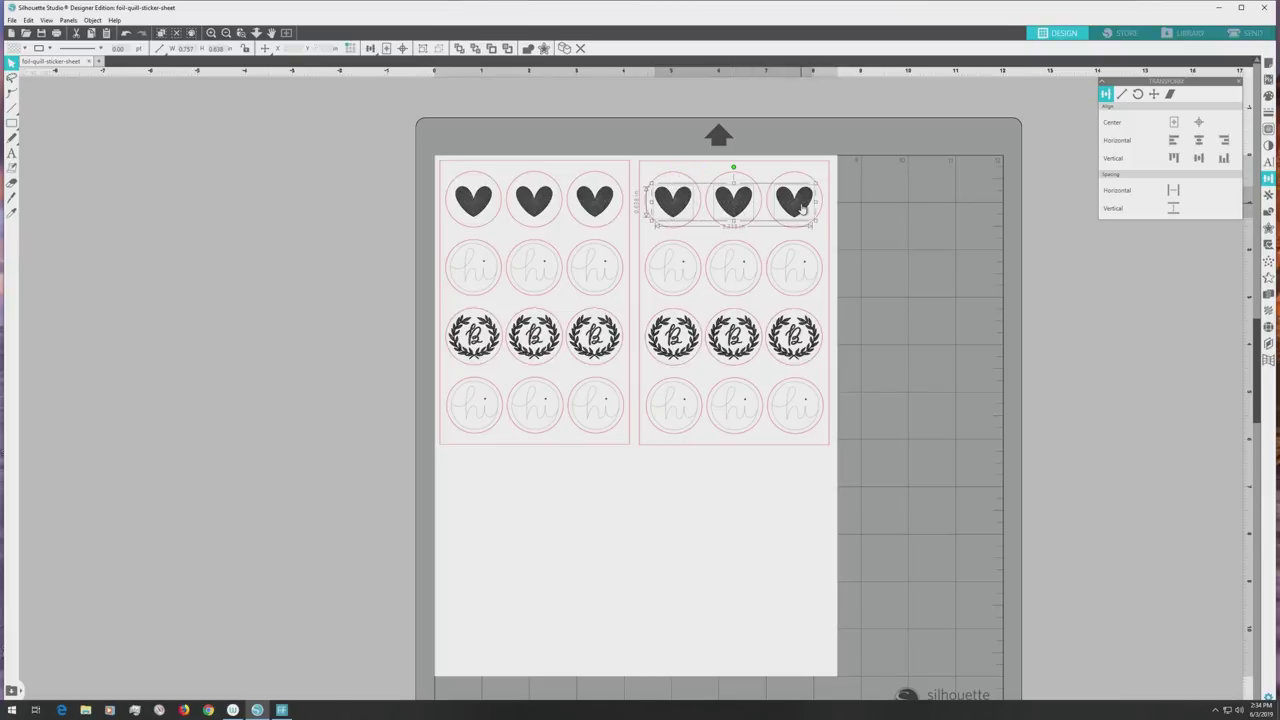
{"action": "left_click", "coordinate": [685, 280], "text": "shift"}
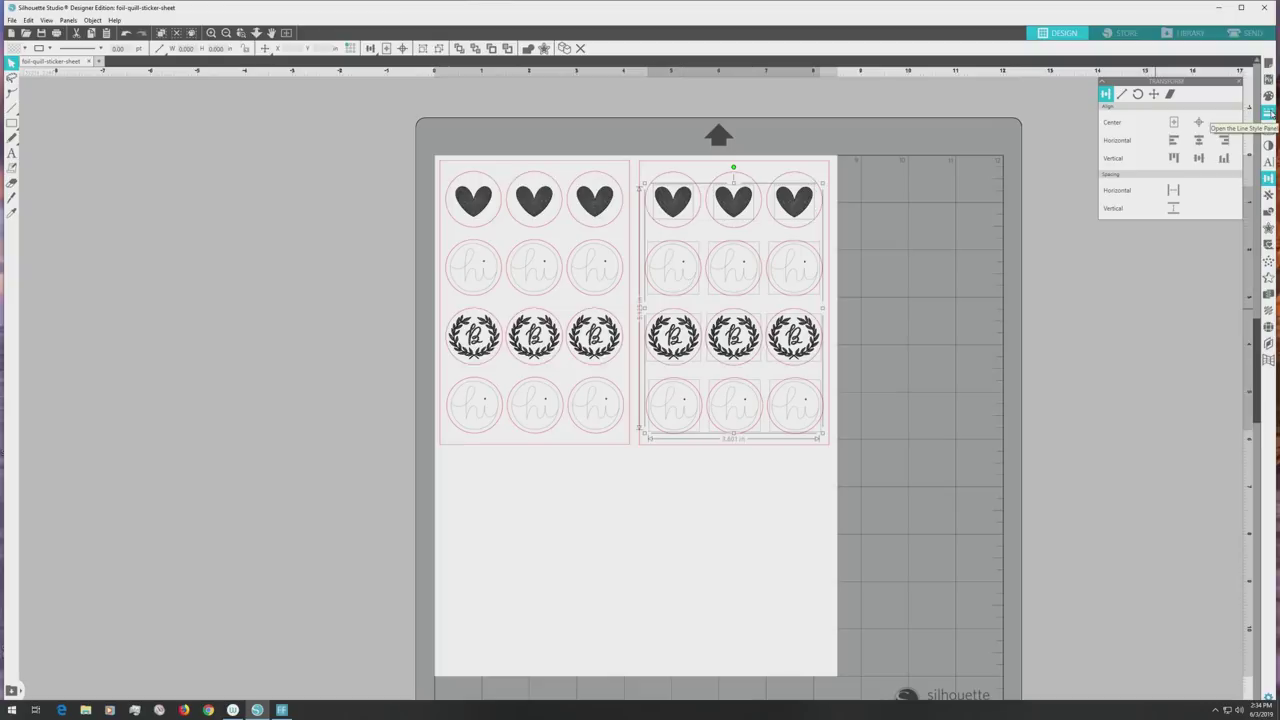
{"action": "left_click", "coordinate": [1271, 115]}
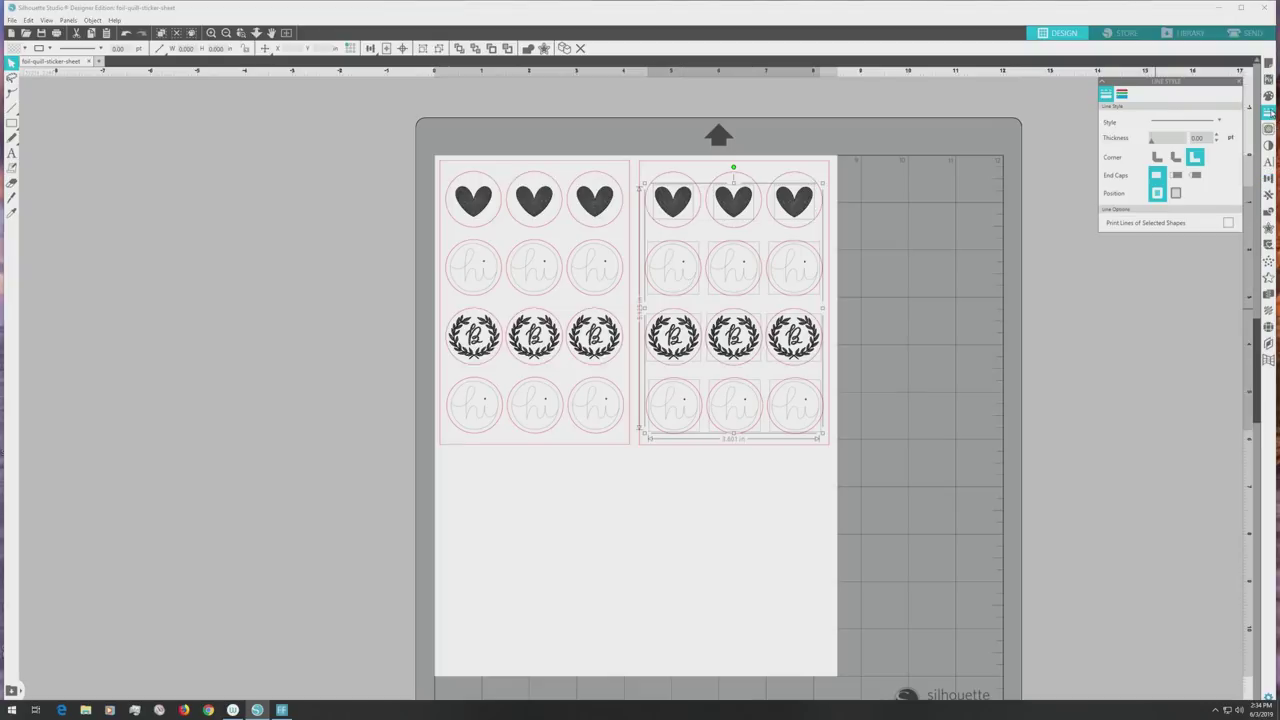
{"action": "left_click", "coordinate": [1124, 97]}
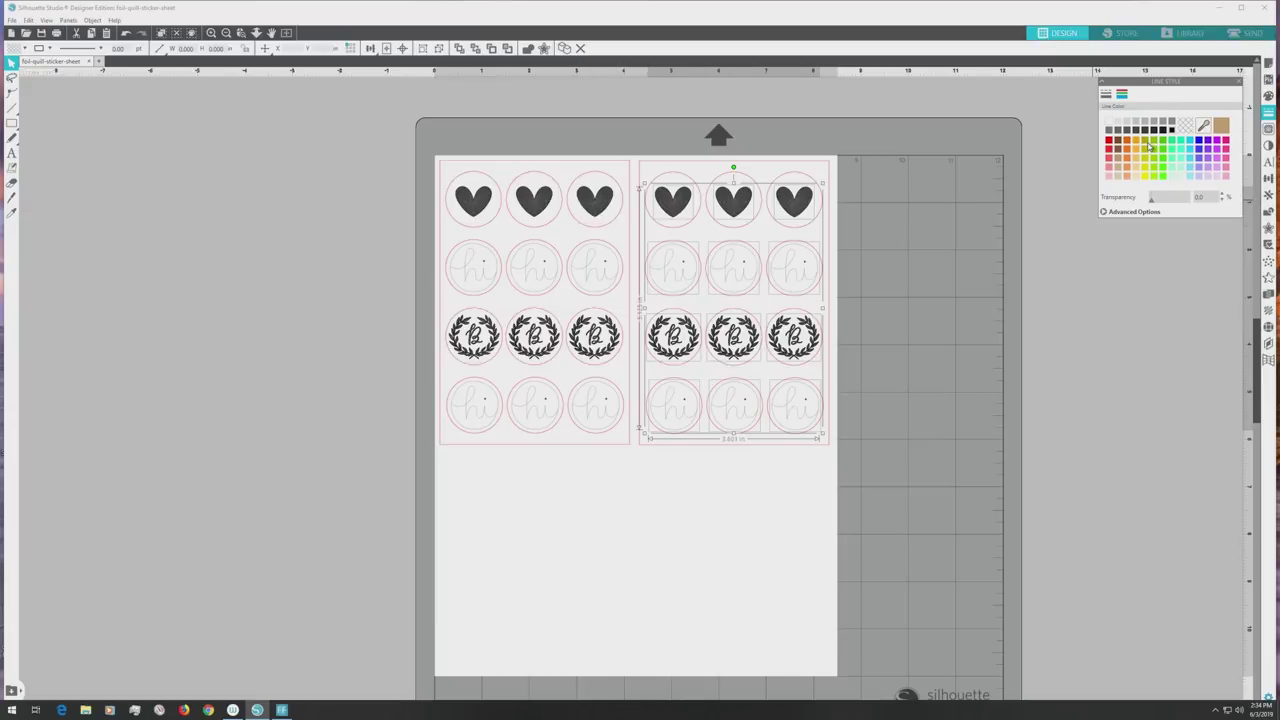
{"action": "left_click", "coordinate": [1171, 124]}
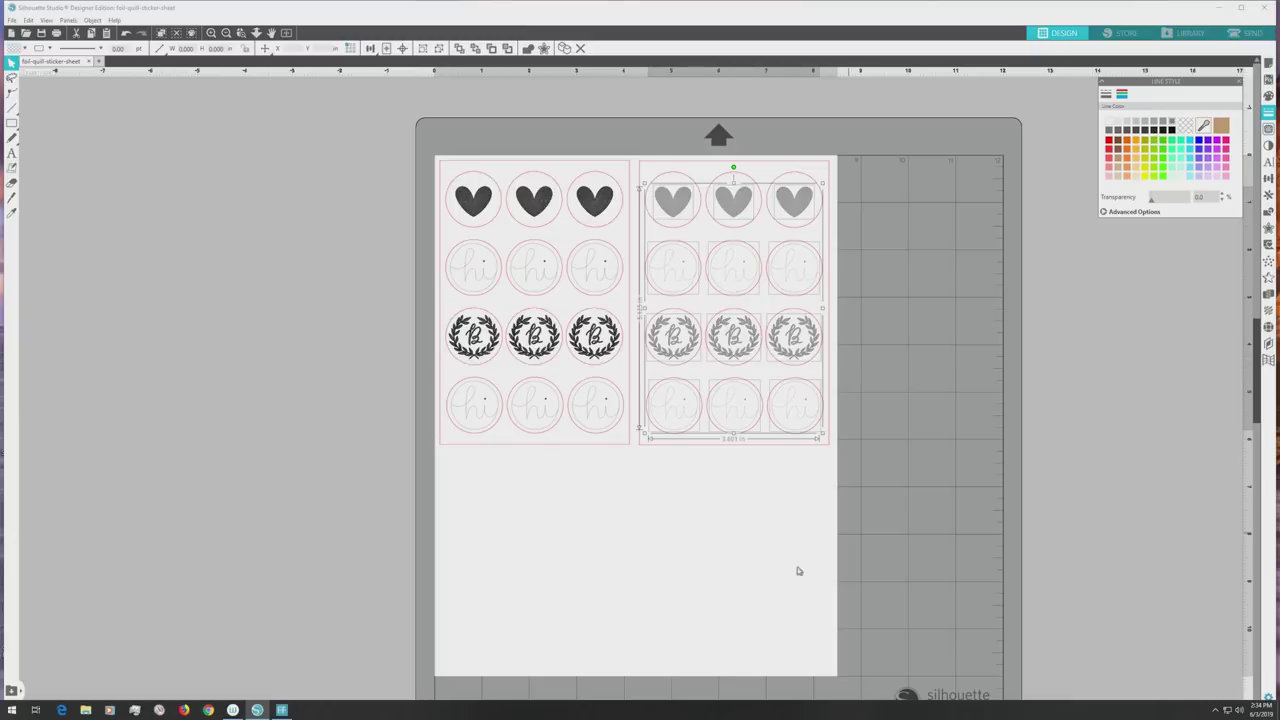
Step: Group everything on the duplicated sheet, including its circles and rectangle, and save the file
{"action": "left_click", "coordinate": [752, 525]}
{"action": "left_click_drag", "start_coordinate": [838, 500], "coordinate": [643, 150]}
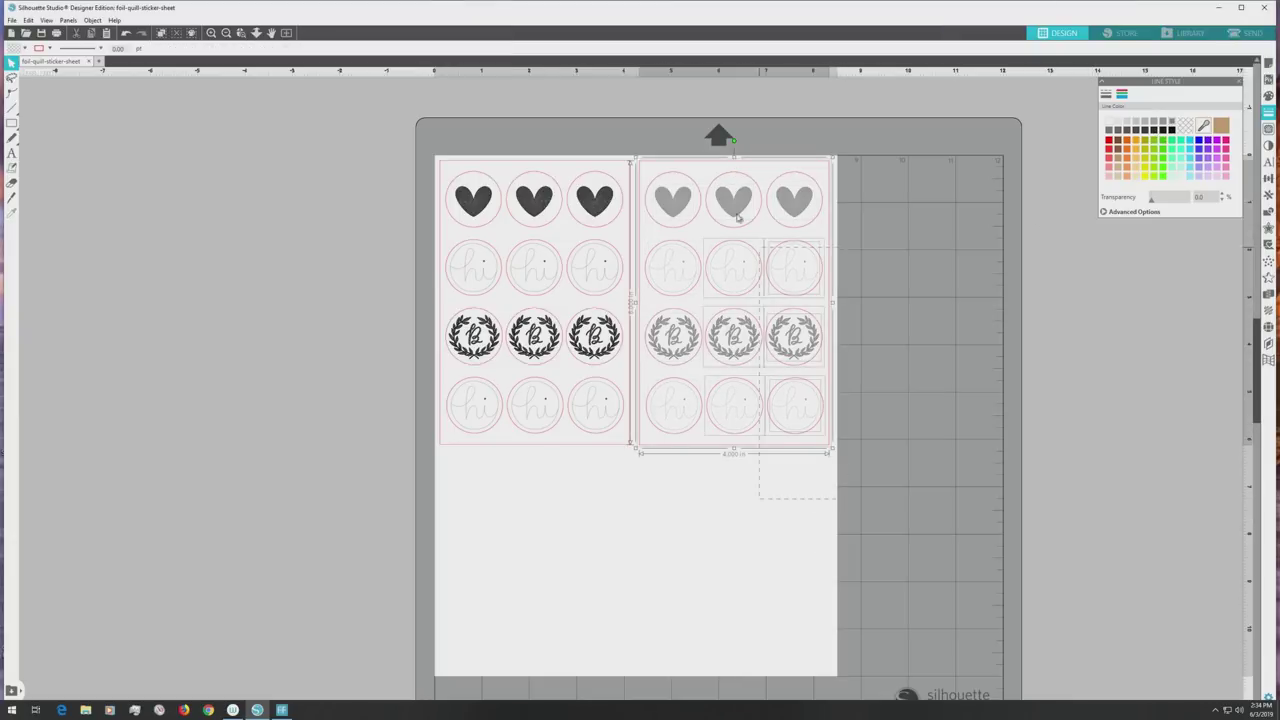
{"action": "left_click", "coordinate": [12, 212]}
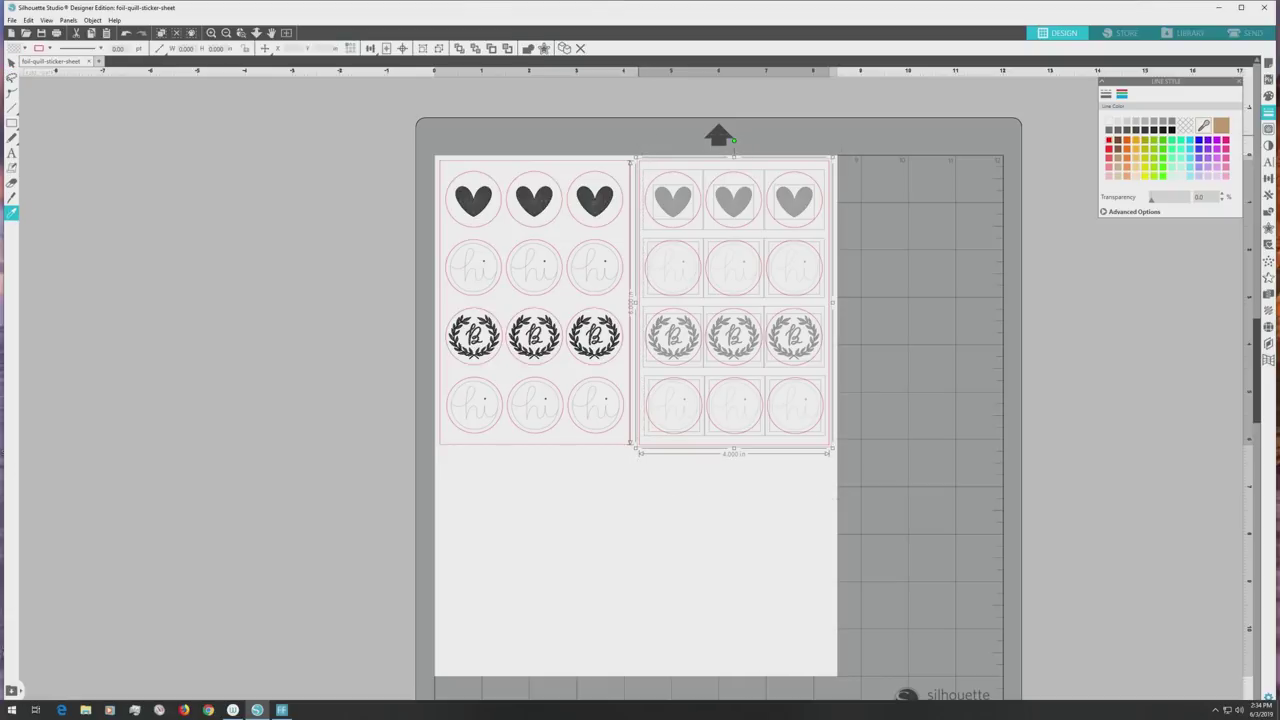
{"action": "key", "text": "ctrl+g"}
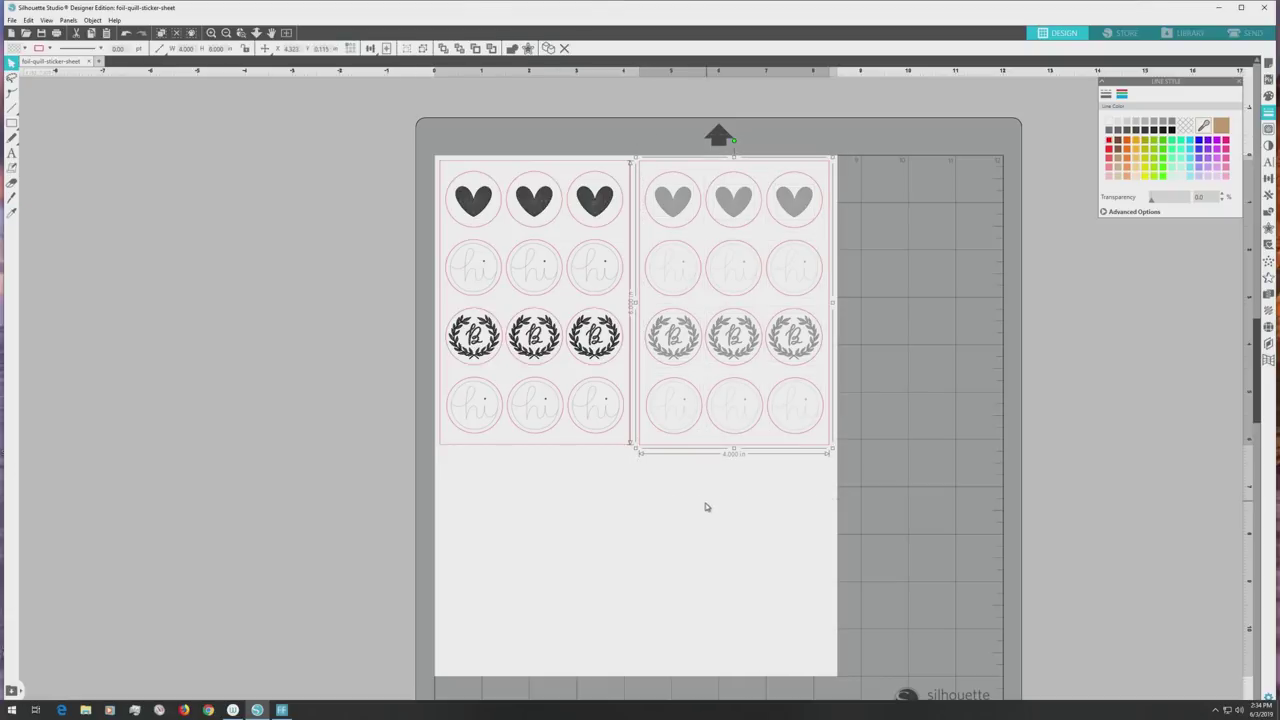
{"action": "left_click", "coordinate": [725, 517]}
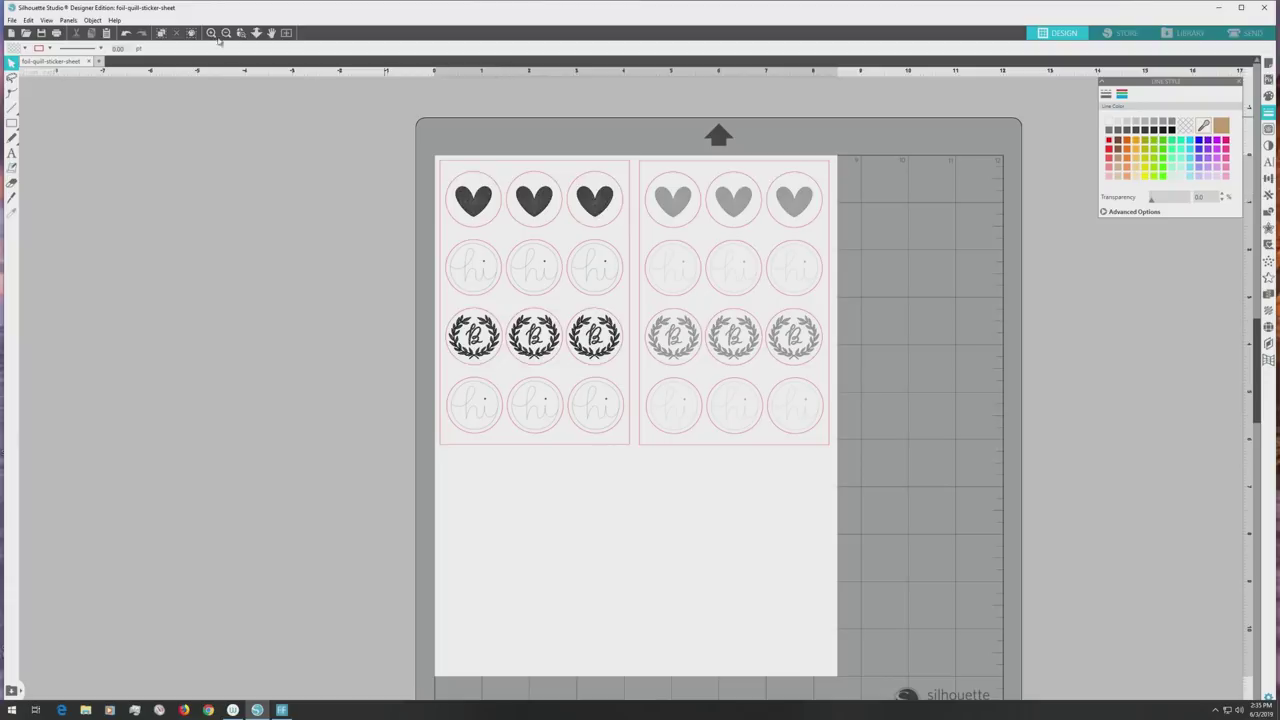
{"action": "left_click", "coordinate": [12, 20]}
{"action": "left_click", "coordinate": [21, 92]}
Step: Ungroup both sticker sheets and change the line color of their two outer rectangles to blue
{"action": "key", "text": "ctrl+a"}
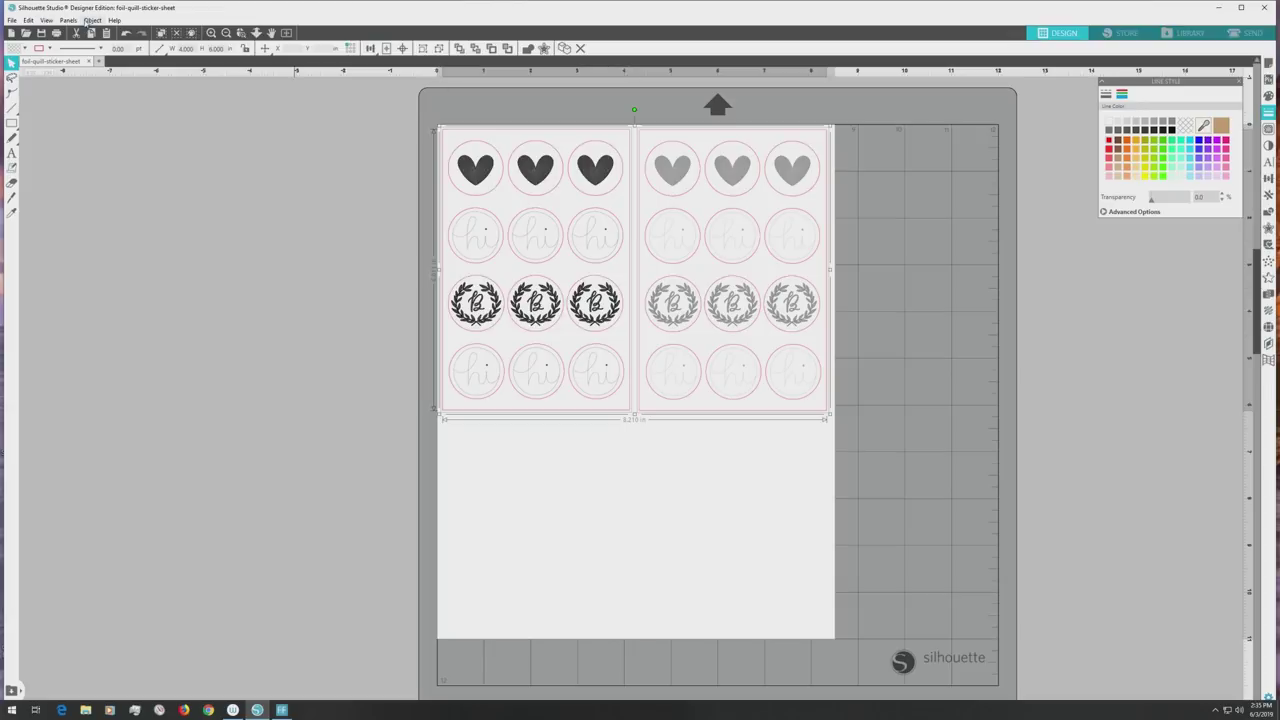
{"action": "left_click", "coordinate": [90, 20]}
{"action": "left_click", "coordinate": [115, 112]}
{"action": "left_click", "coordinate": [529, 131]}
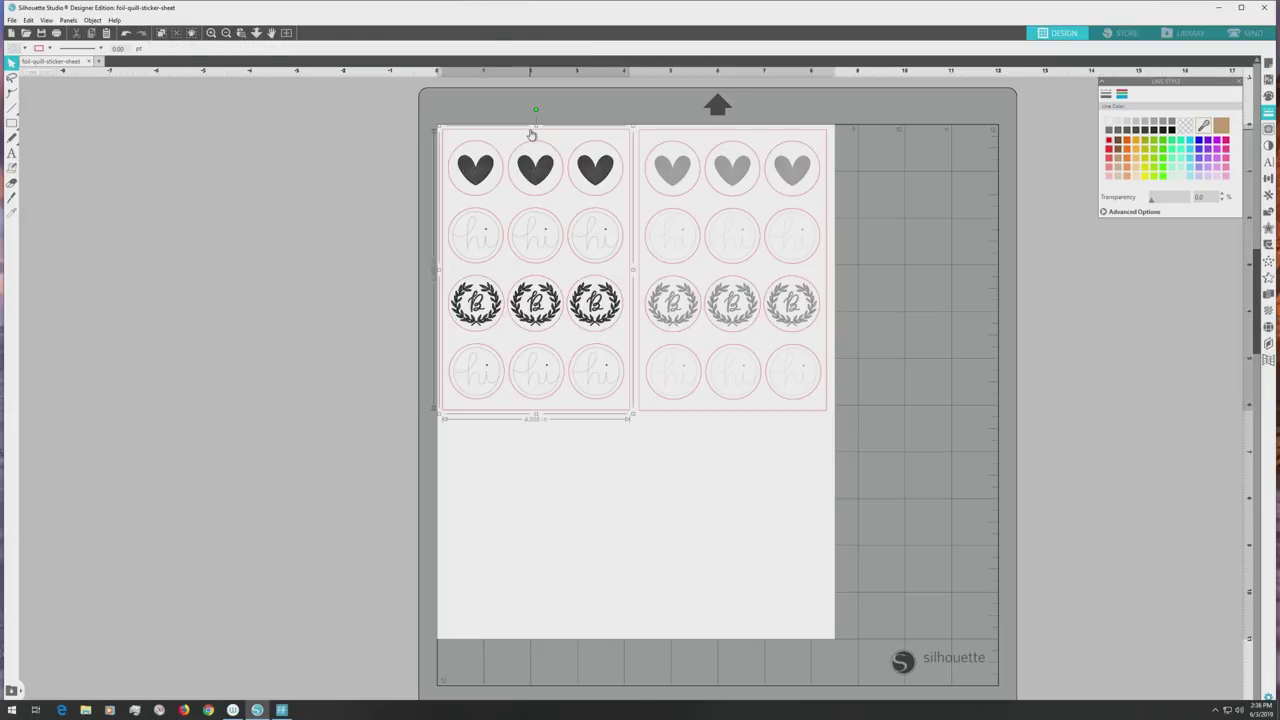
{"action": "left_click", "coordinate": [656, 134], "text": "shift"}
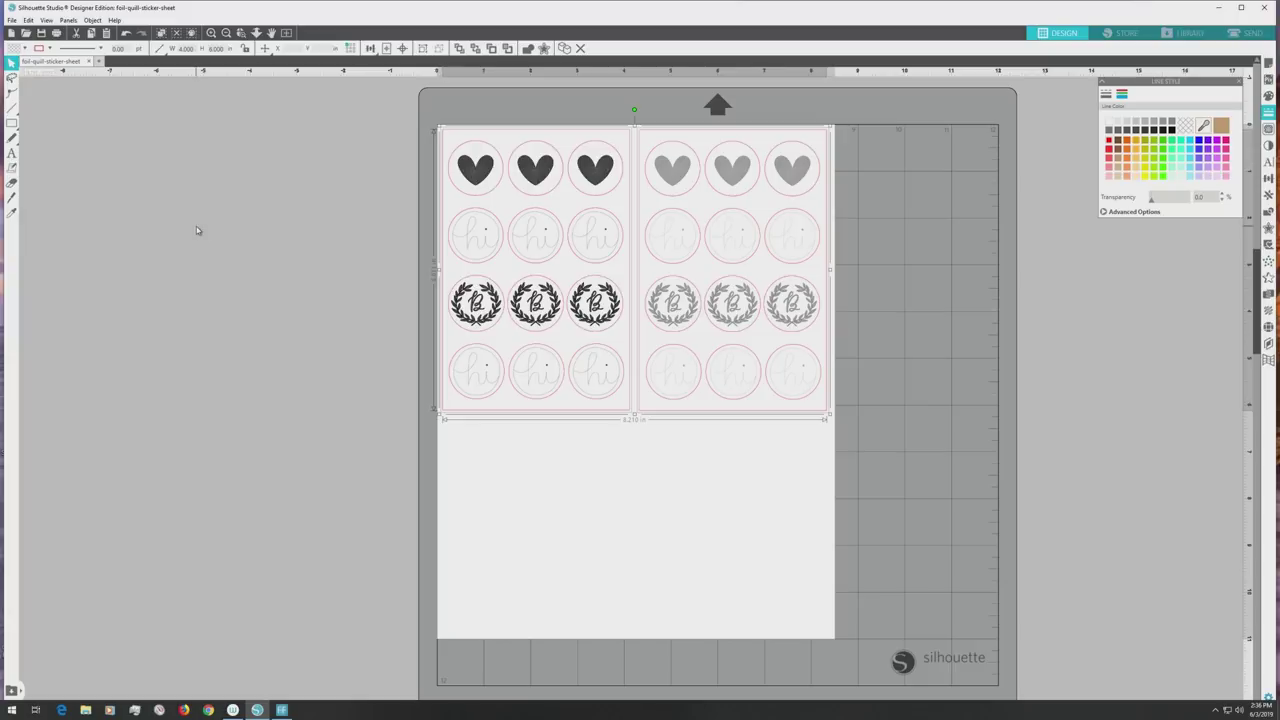
{"action": "left_click", "coordinate": [1199, 146]}
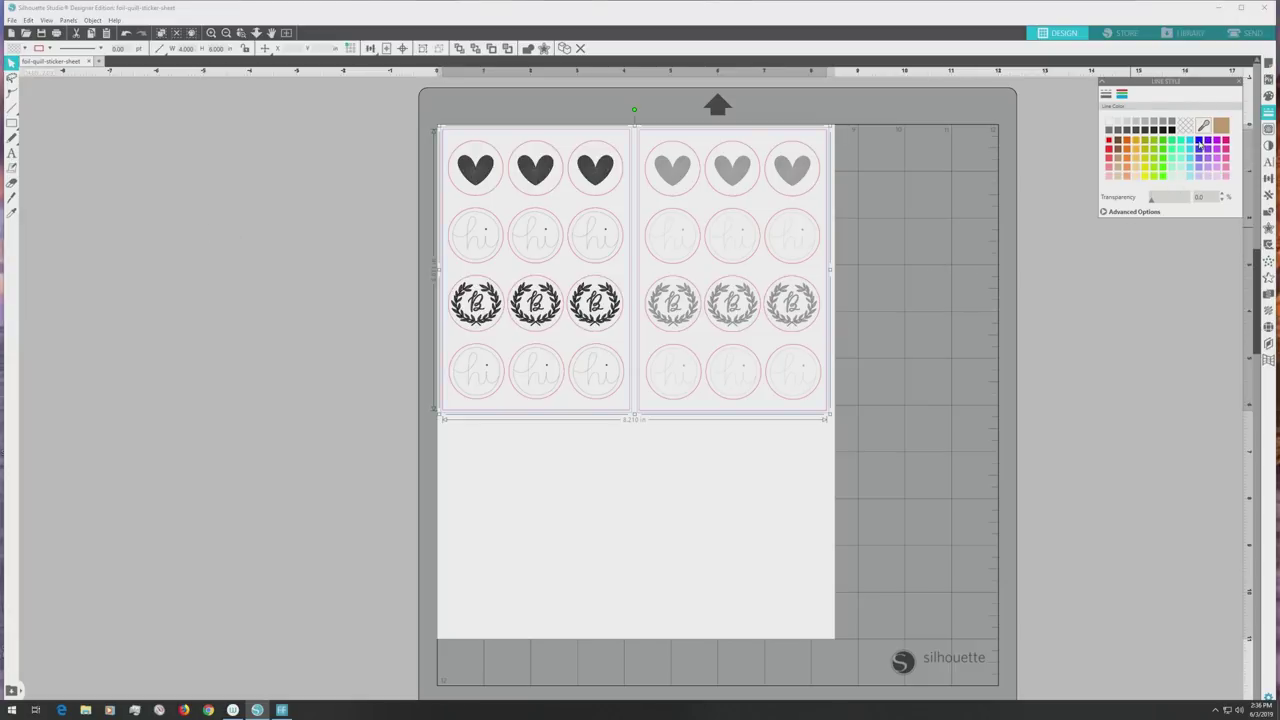
{"action": "left_click", "coordinate": [857, 314]}
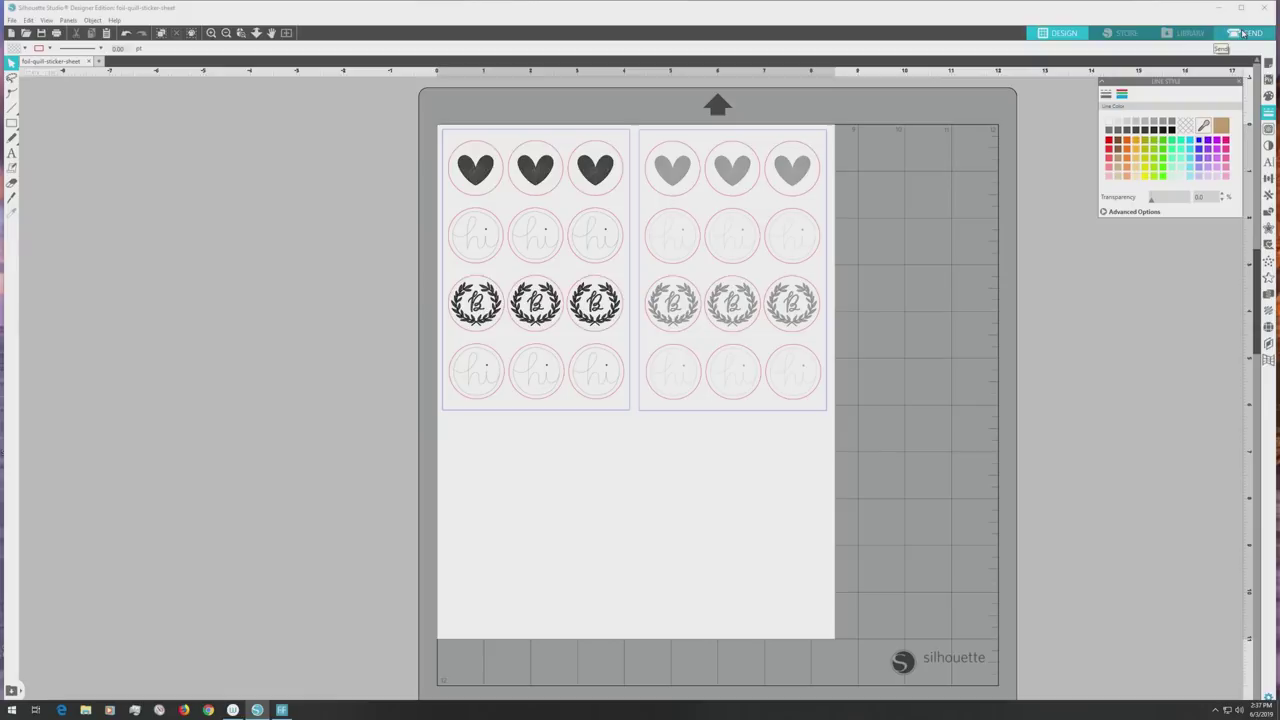
Step: Set up sending by line color, assigning Sticker Paper, White to the blue lines and lowering their blade depth
{"action": "left_click", "coordinate": [1242, 33]}
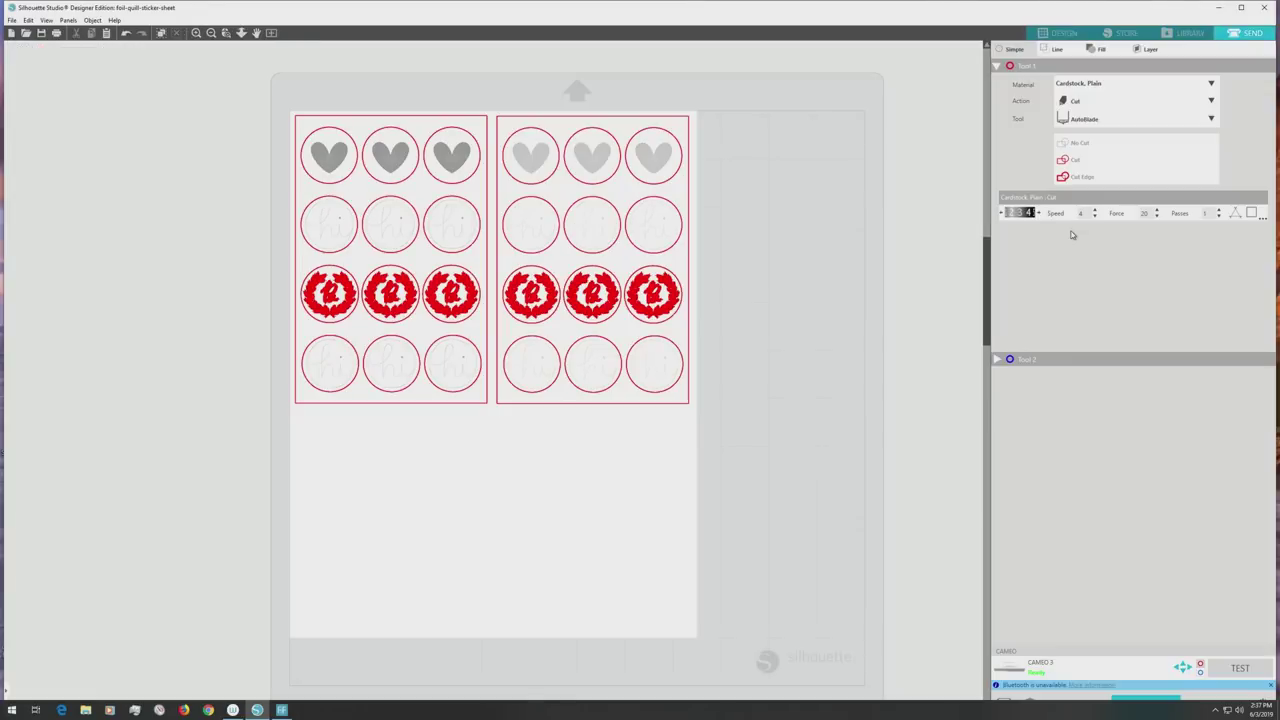
{"action": "left_click", "coordinate": [1058, 50]}
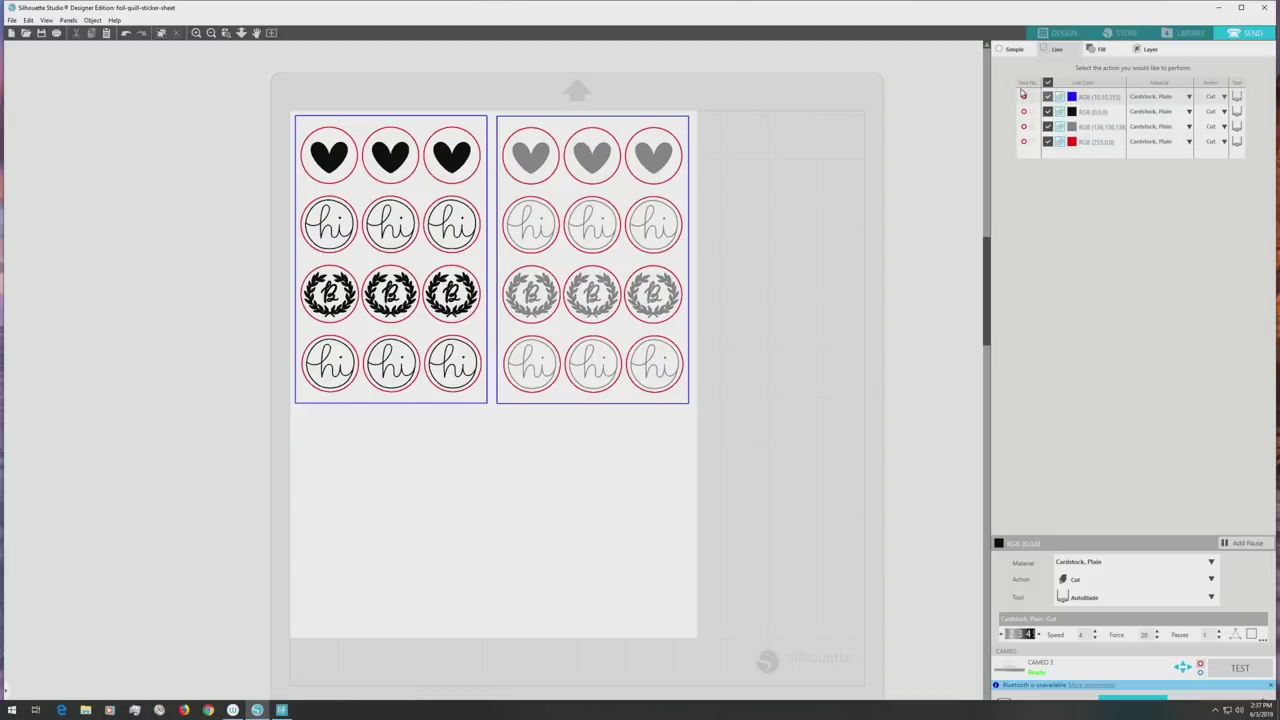
{"action": "left_click", "coordinate": [1188, 96]}
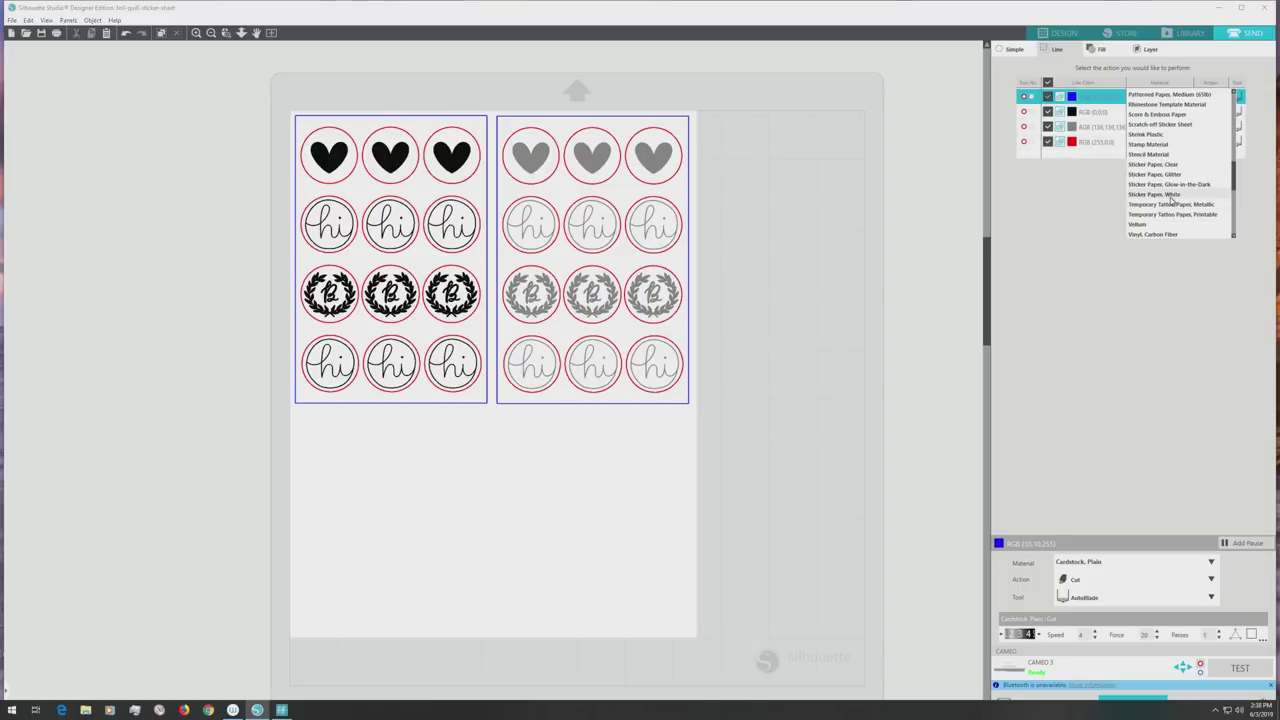
{"action": "left_click", "coordinate": [1187, 198]}
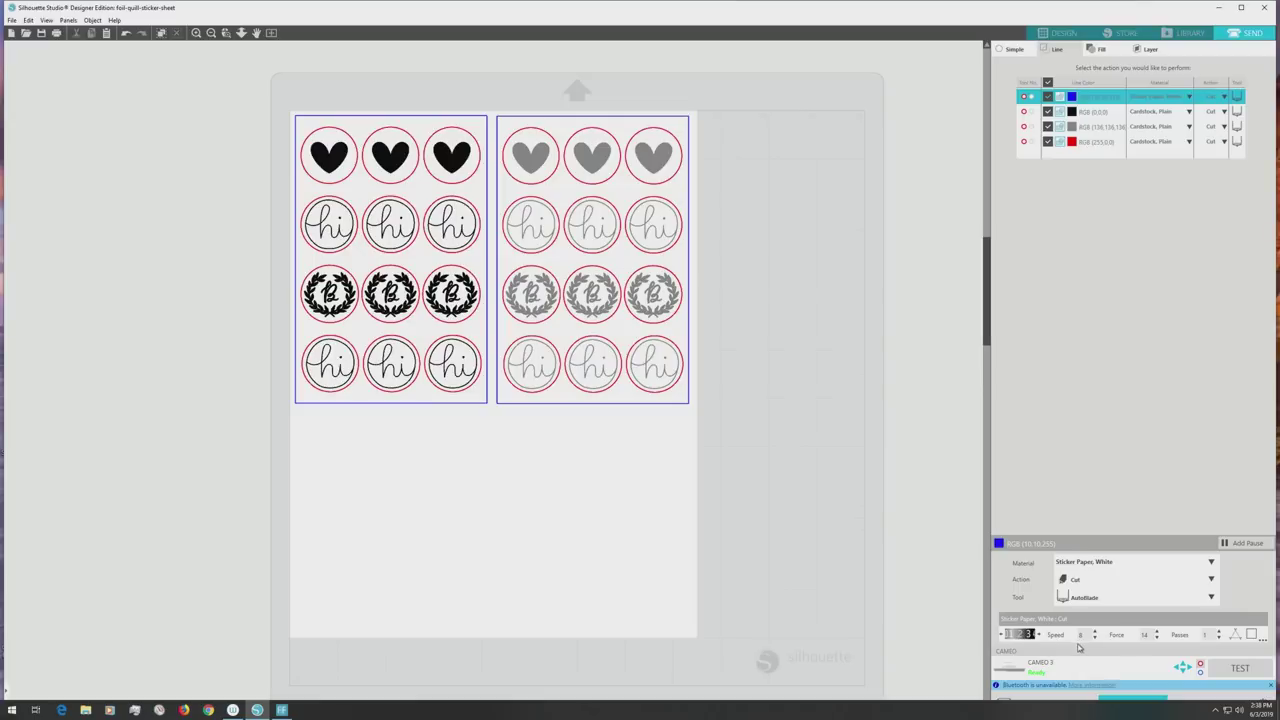
{"action": "left_click", "coordinate": [1001, 636]}
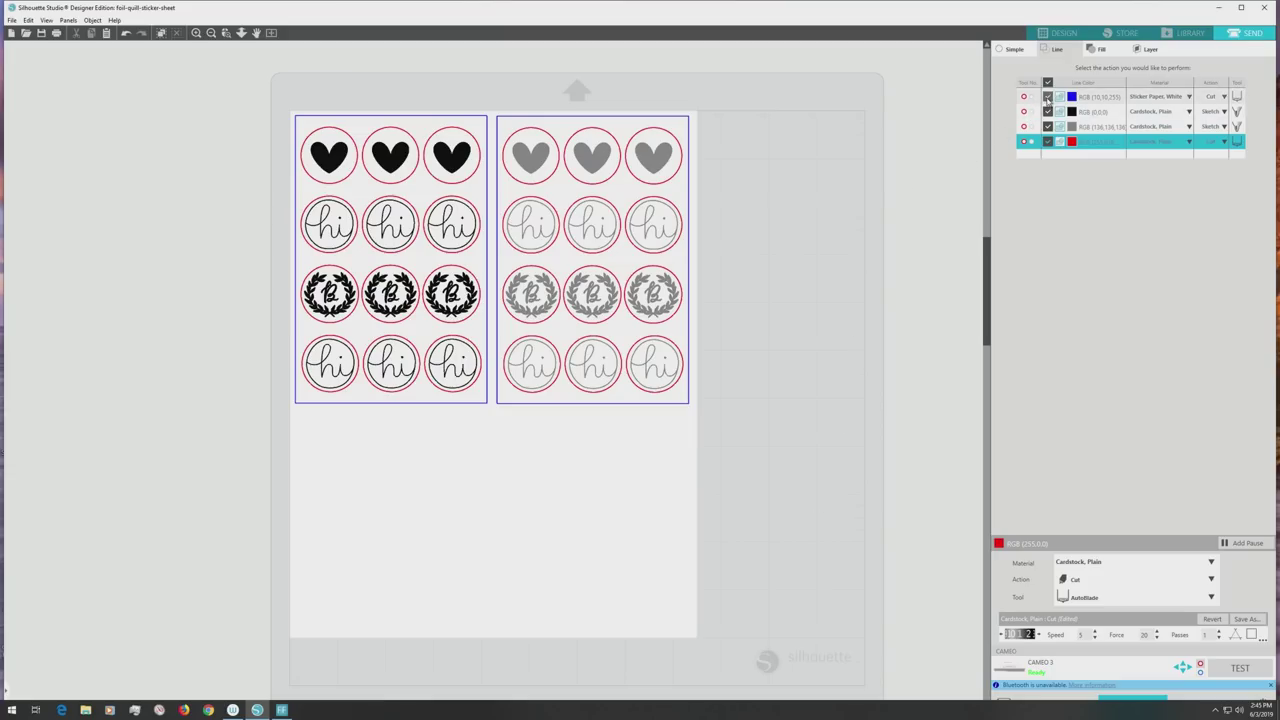
Step: Exclude the blue, red and gray lines from the job, leaving only the black designs enabled for sending
{"action": "left_click", "coordinate": [1047, 97]}
{"action": "left_click", "coordinate": [1047, 142]}
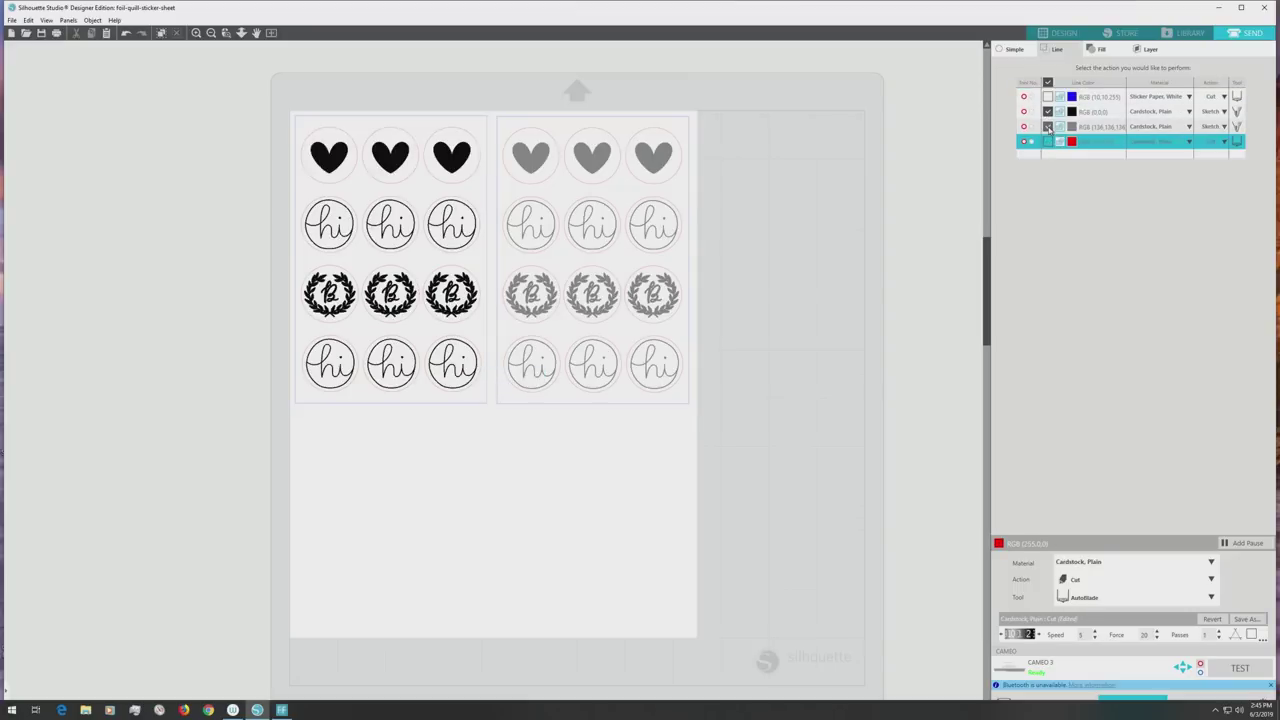
{"action": "left_click", "coordinate": [1048, 127]}
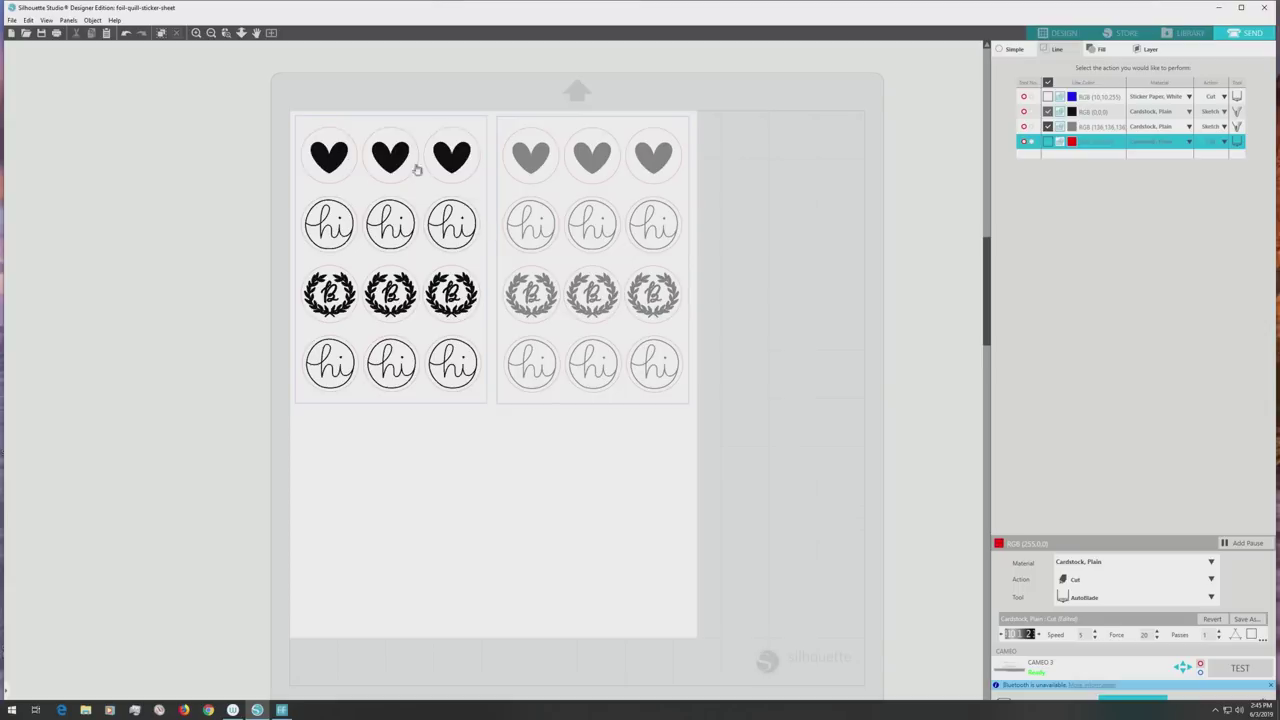
{"action": "left_click", "coordinate": [1051, 128]}
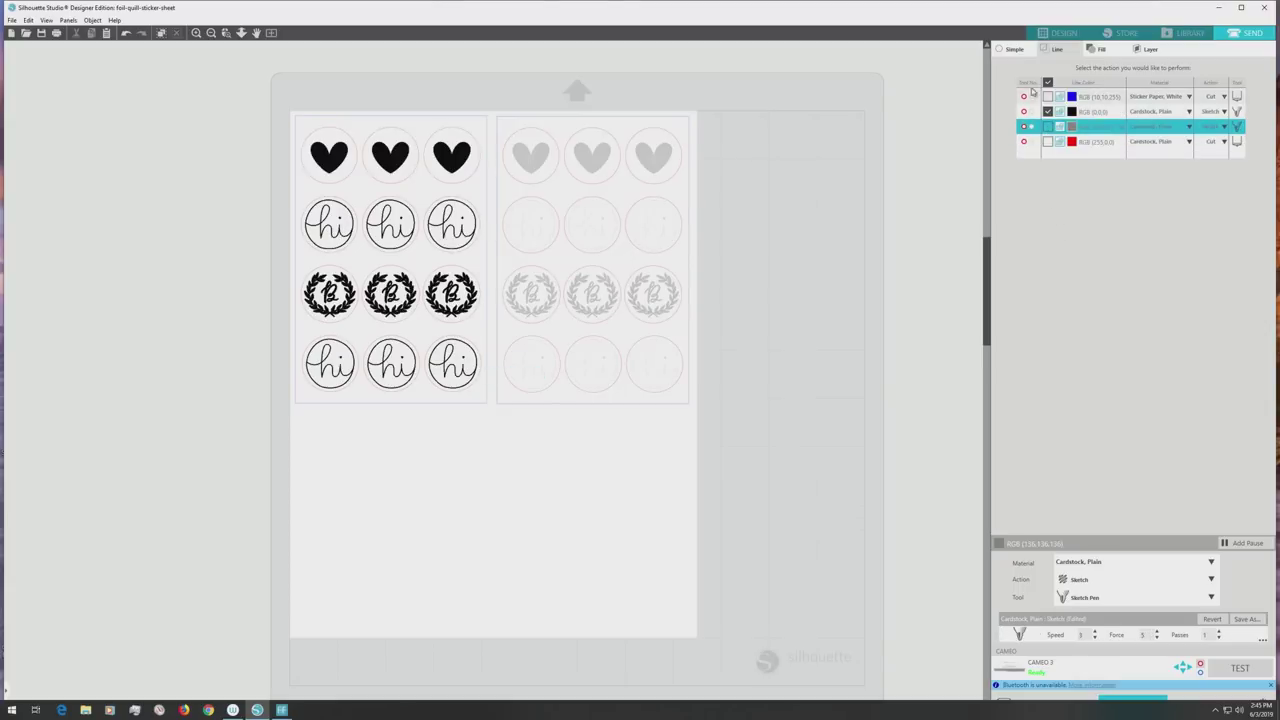